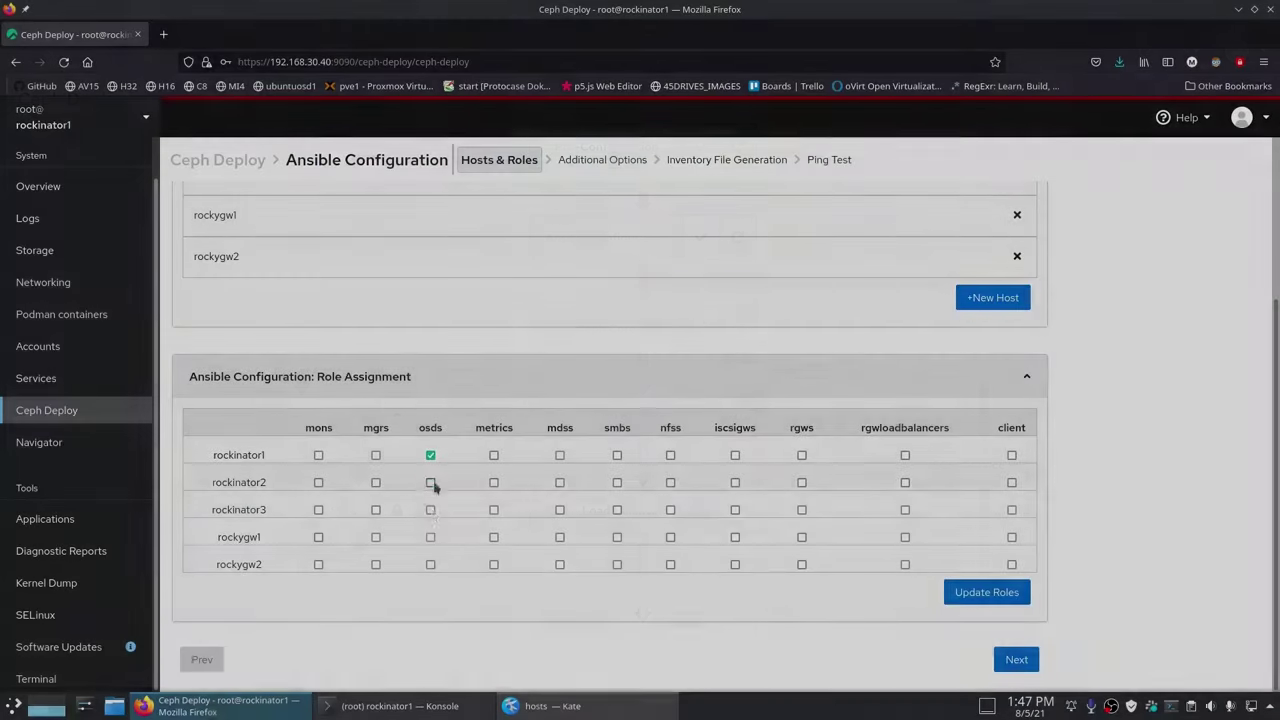
# Step: Give rockinator1, rockinator2 and rockinator3 the mons, mgrs and osds roles
pyautogui.click(430, 482)
pyautogui.click(430, 509)
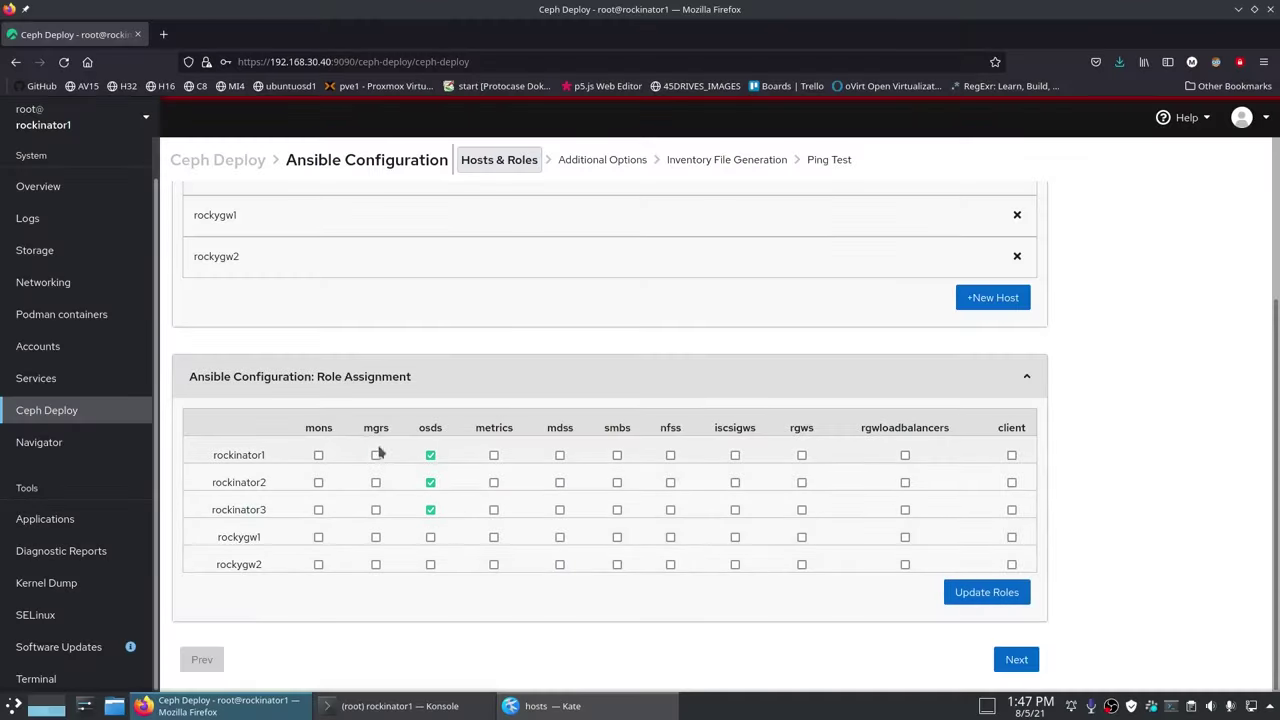
pyautogui.click(375, 455)
pyautogui.click(375, 482)
pyautogui.click(375, 509)
pyautogui.click(318, 455)
pyautogui.click(318, 482)
pyautogui.click(318, 509)
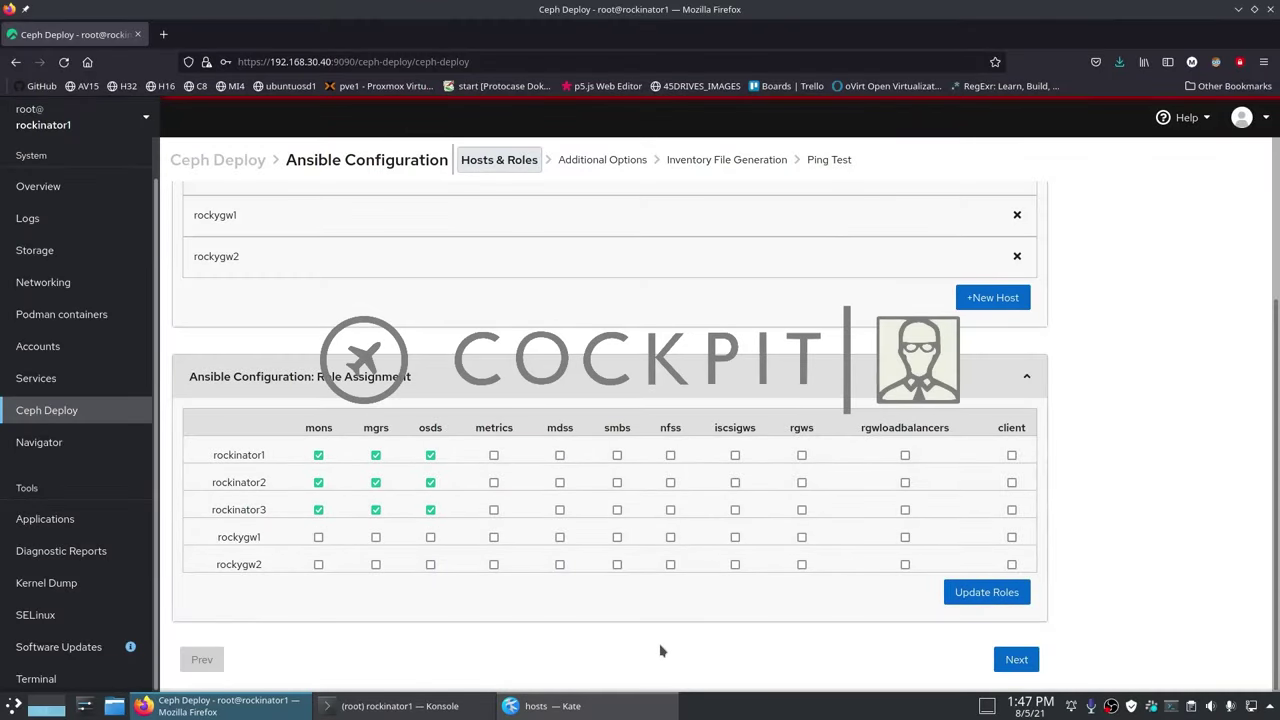
# Step: Give rockygw1 the metrics, mdss and smbs roles, and rockygw2 the mdss and smbs roles
pyautogui.click(493, 537)
pyautogui.click(559, 537)
pyautogui.click(559, 564)
pyautogui.click(617, 537)
pyautogui.click(617, 564)
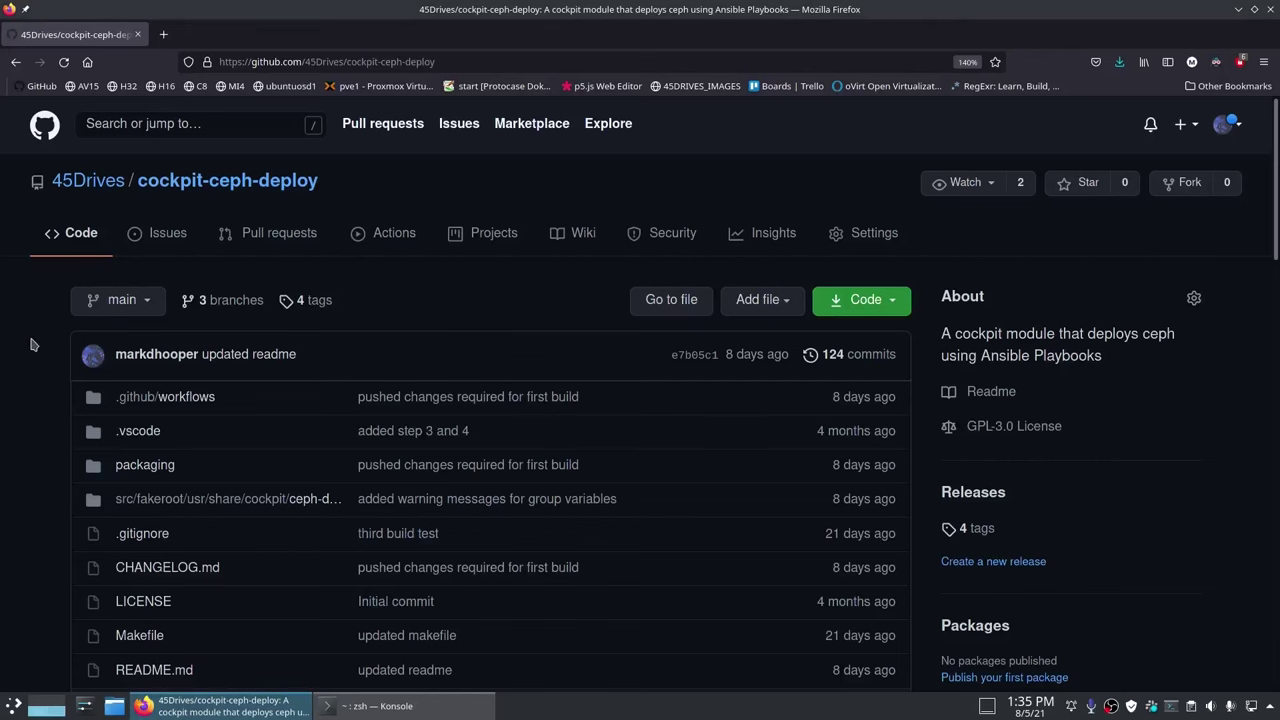
# Step: Copy the curl -LO download command from the README's Rocky Linux installation section
pyautogui.scroll(-10, 33, 345)
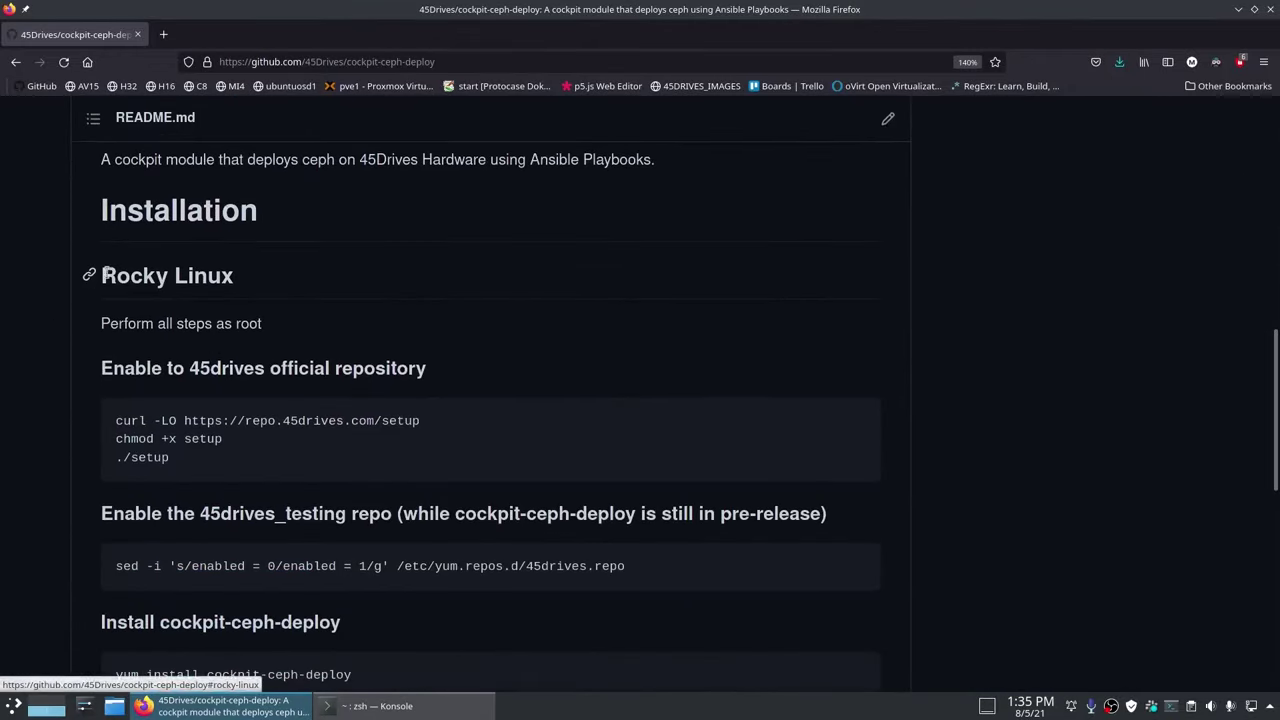
pyautogui.moveTo(104, 274); pyautogui.dragTo(252, 282)
pyautogui.click(201, 342)
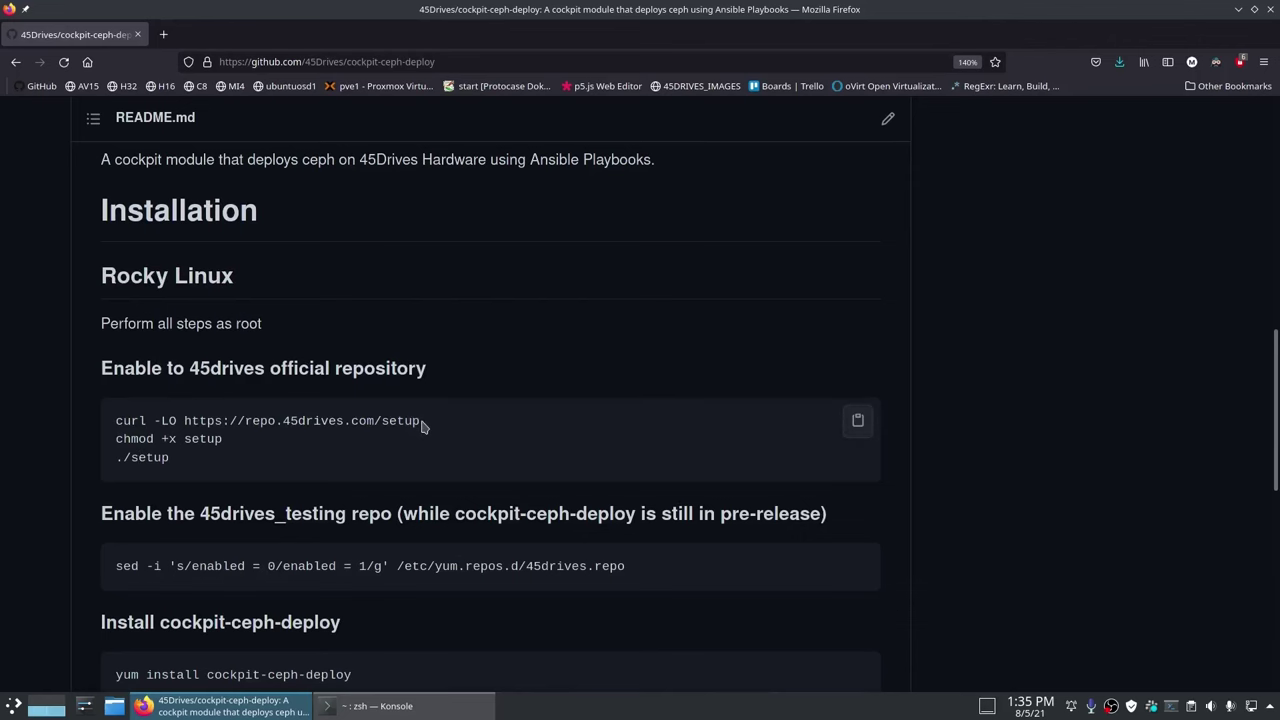
pyautogui.moveTo(422, 426); pyautogui.dragTo(100, 432)
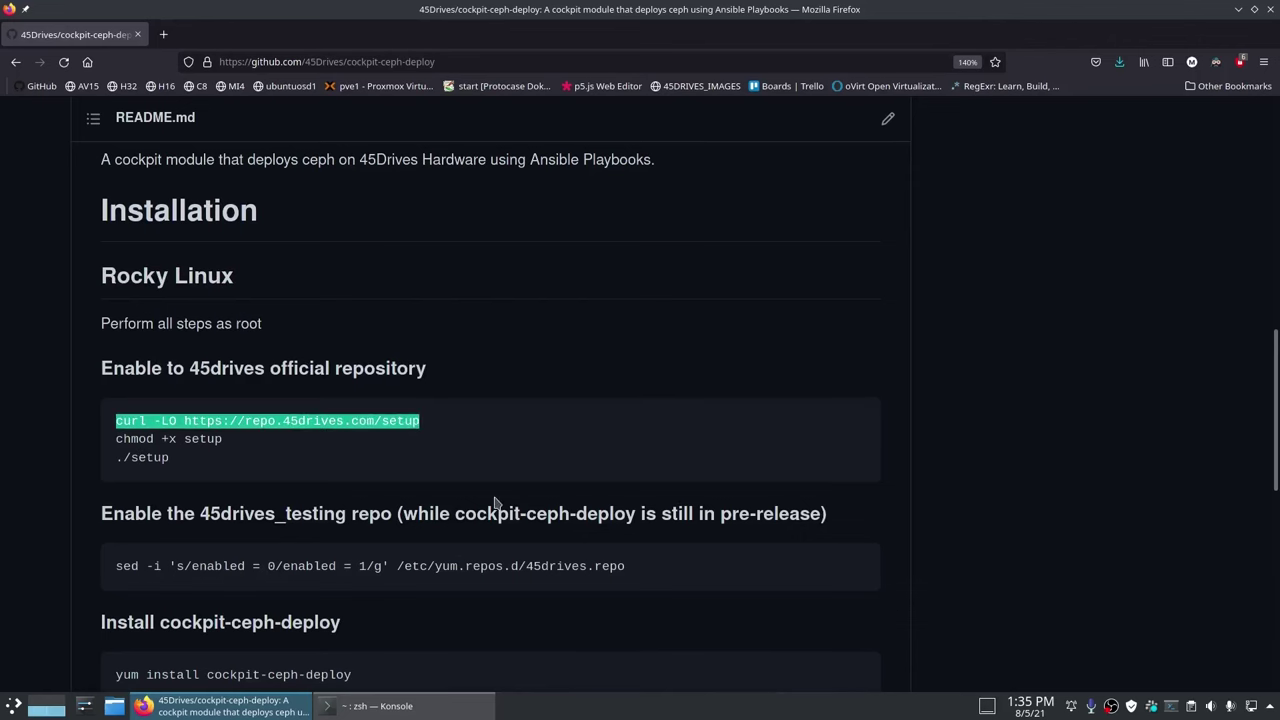
pyautogui.click(413, 710)
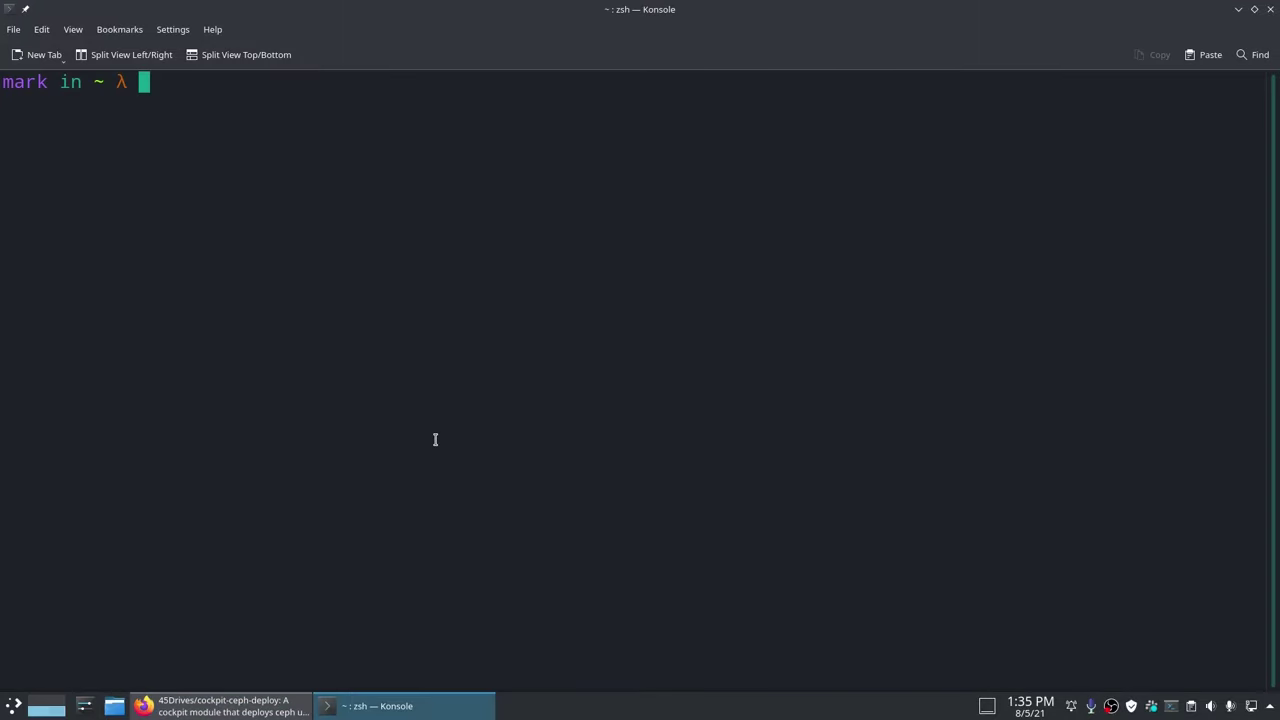
# Step: SSH into rockinator1 as root and download the 45Drives setup script with the copied curl command
pyautogui.write('ssh')
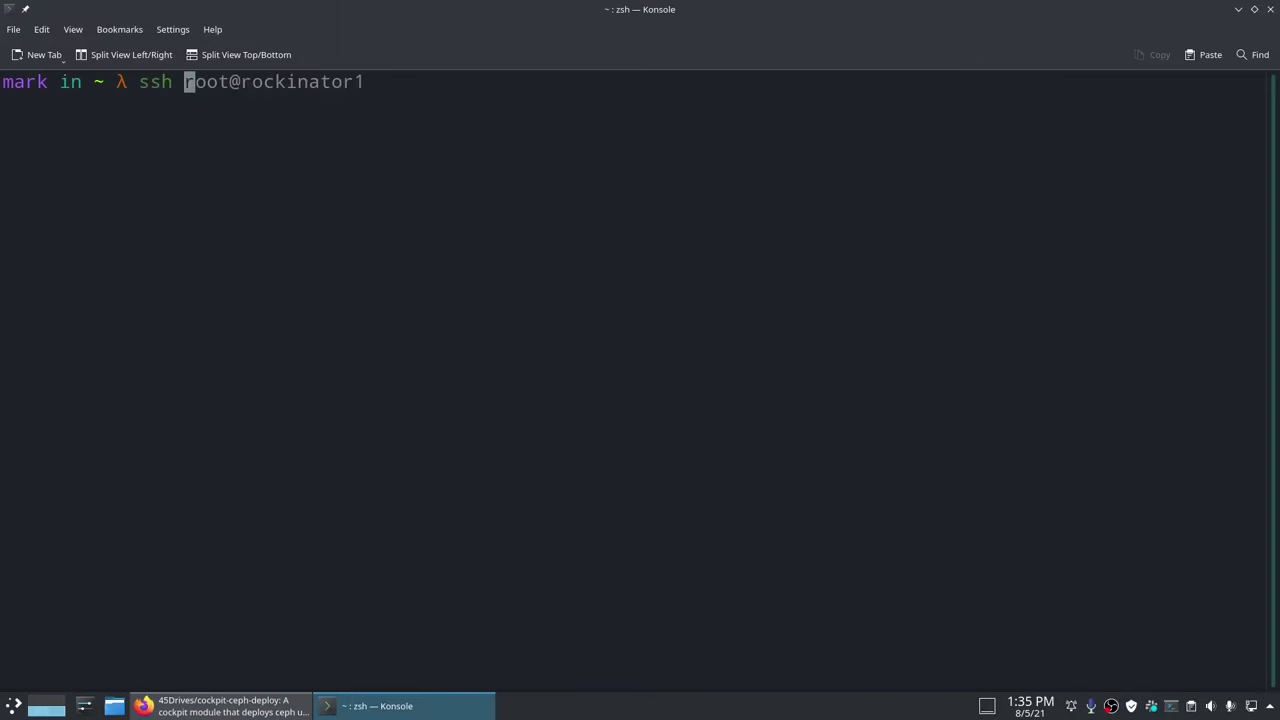
pyautogui.press('Right')
pyautogui.press('Return')
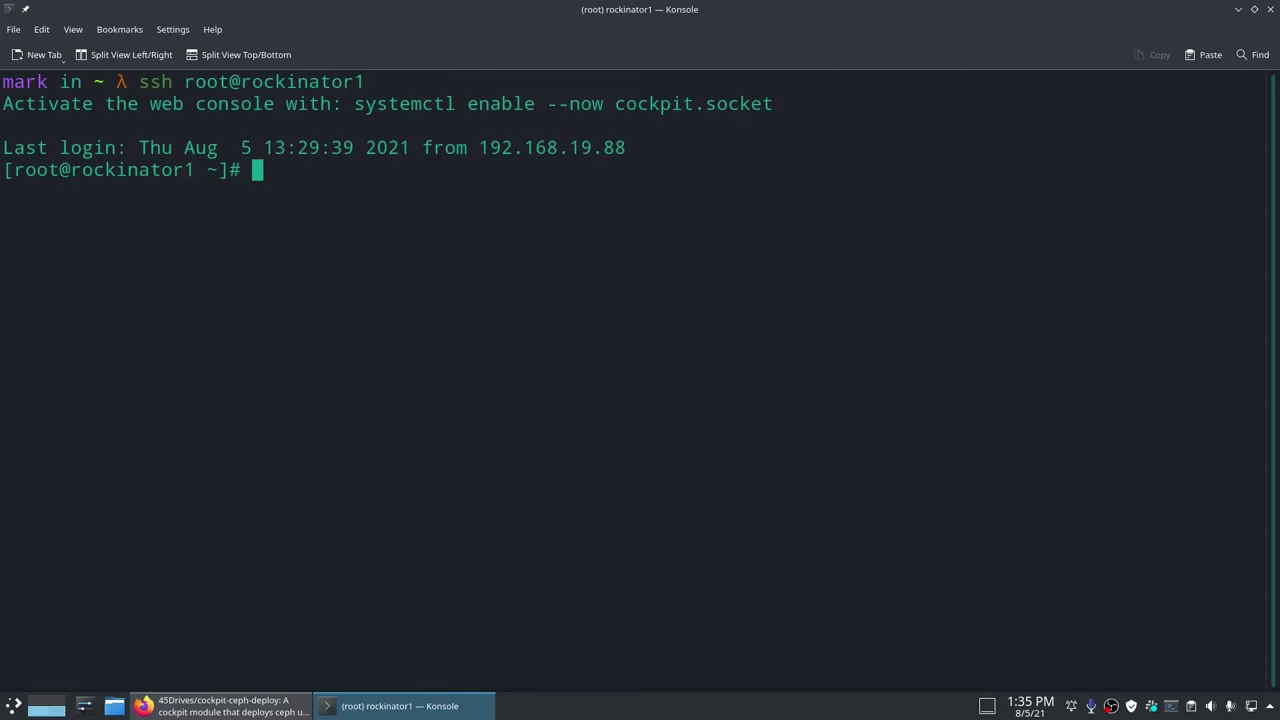
pyautogui.write('curl -LO https://repo.45drives.com/setup')
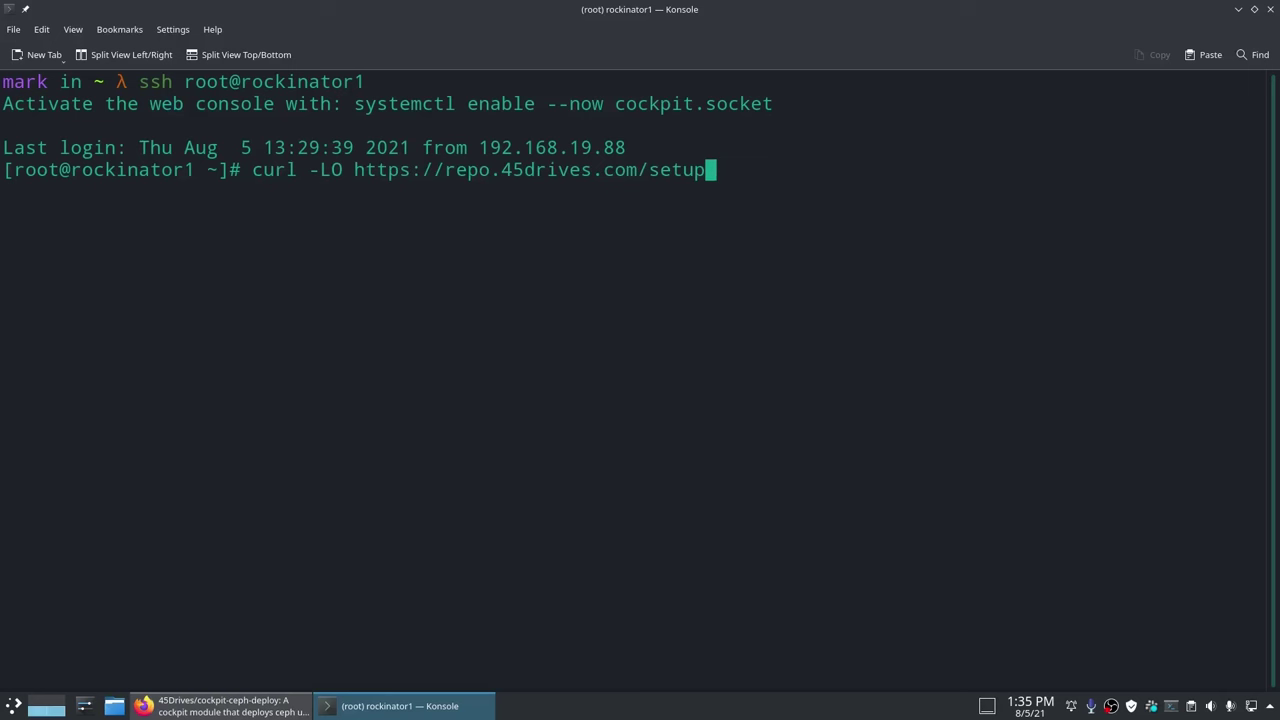
pyautogui.press('Return')
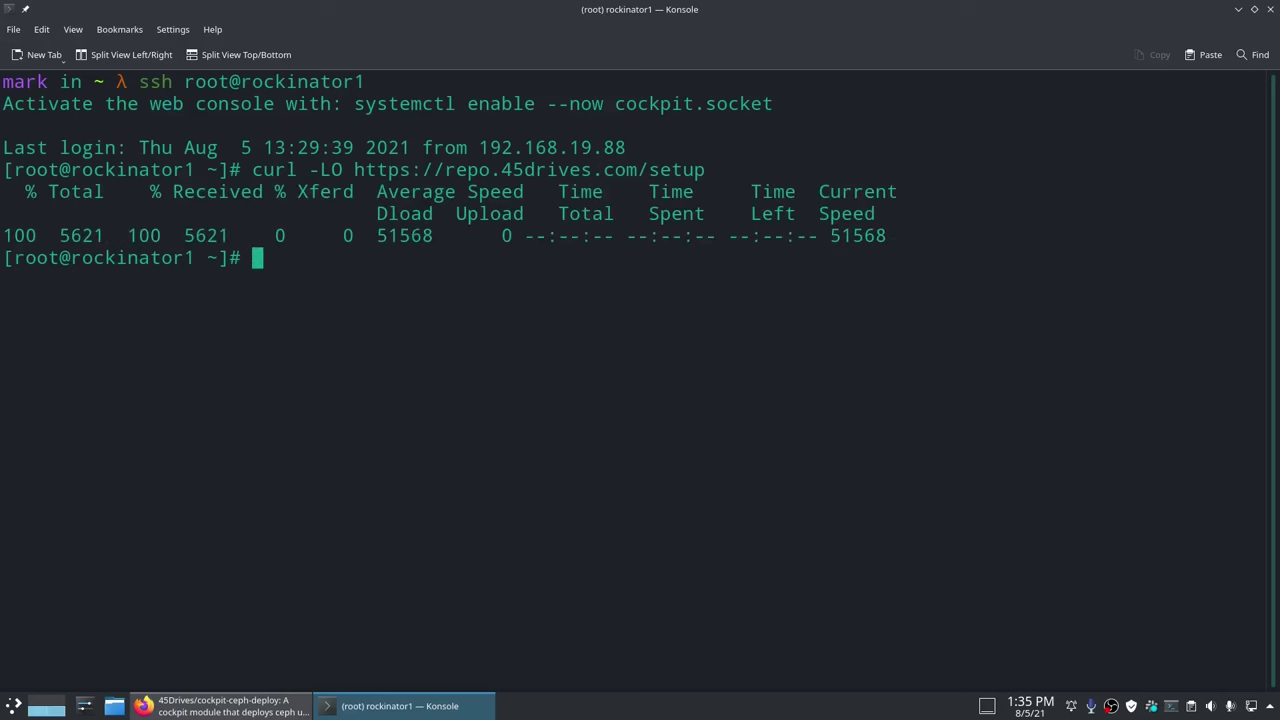
# Step: Make the setup script executable with chmod +x and run ./setup
pyautogui.hotkey('ctrl', 'l')
pyautogui.write('ls')
pyautogui.press('Return')
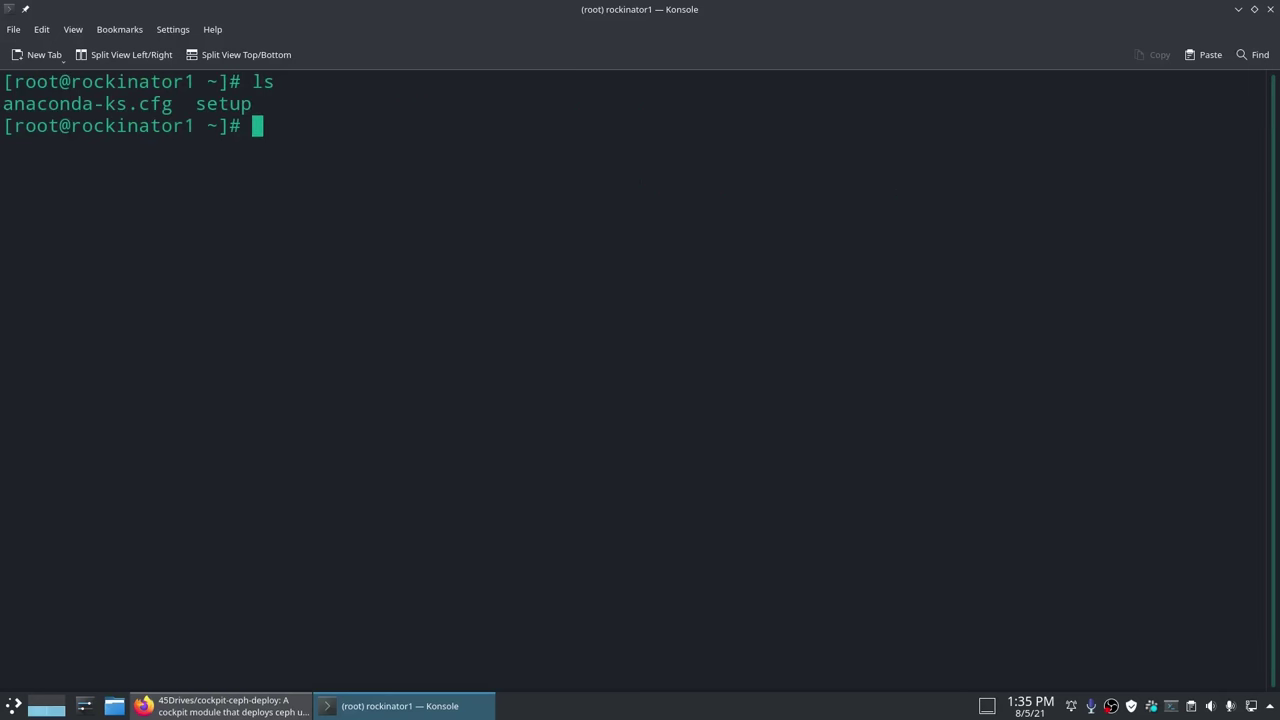
pyautogui.write('chmod +x')
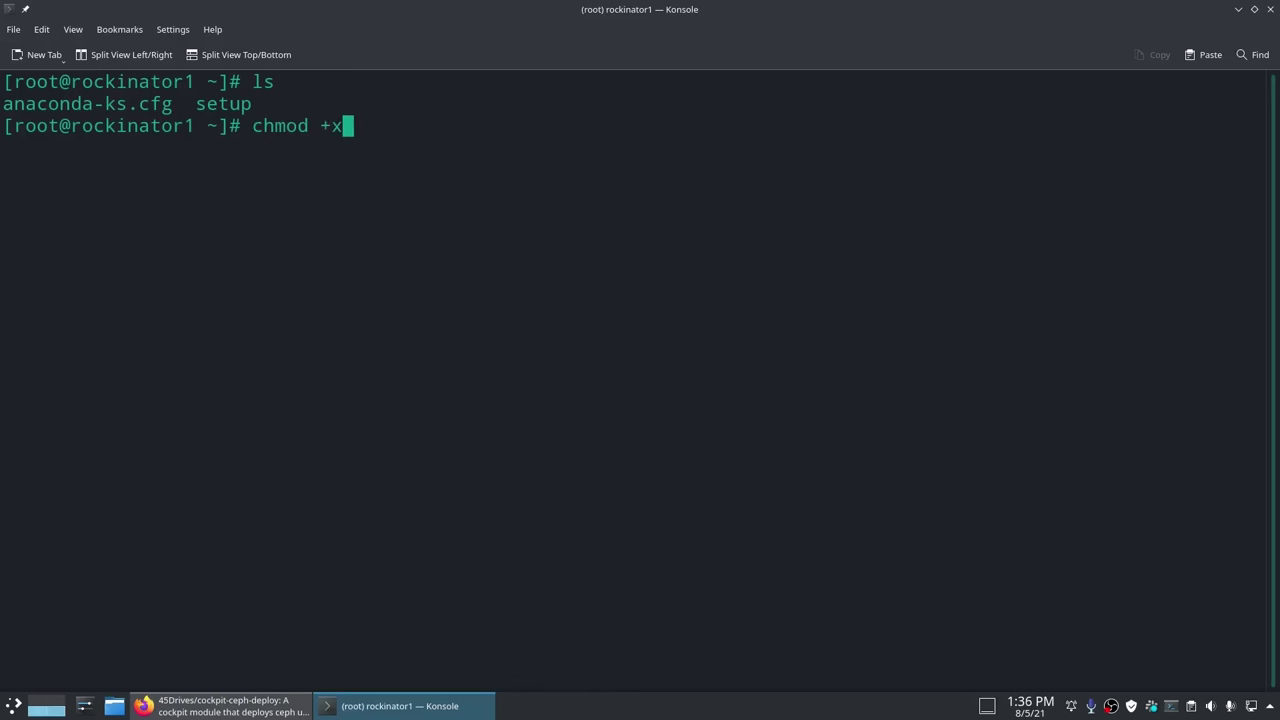
pyautogui.write(' setup')
pyautogui.press('Return')
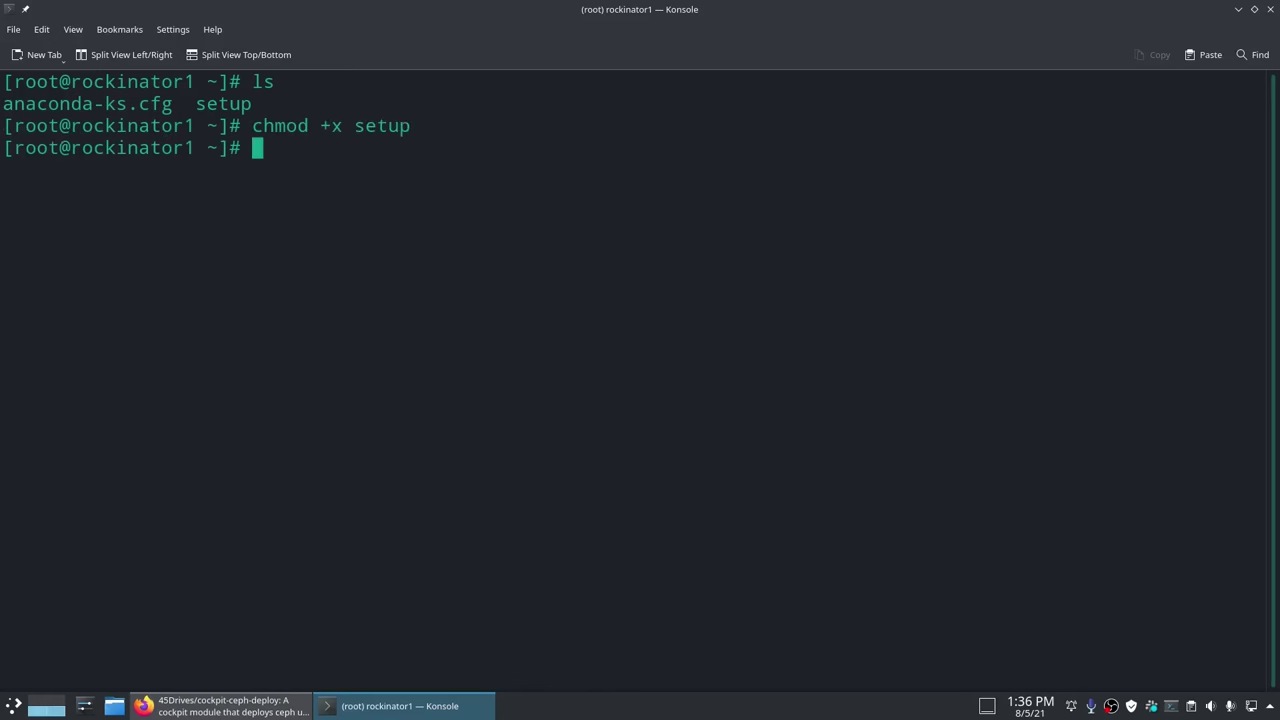
pyautogui.write('ls')
pyautogui.press('Return')
pyautogui.write('./setup')
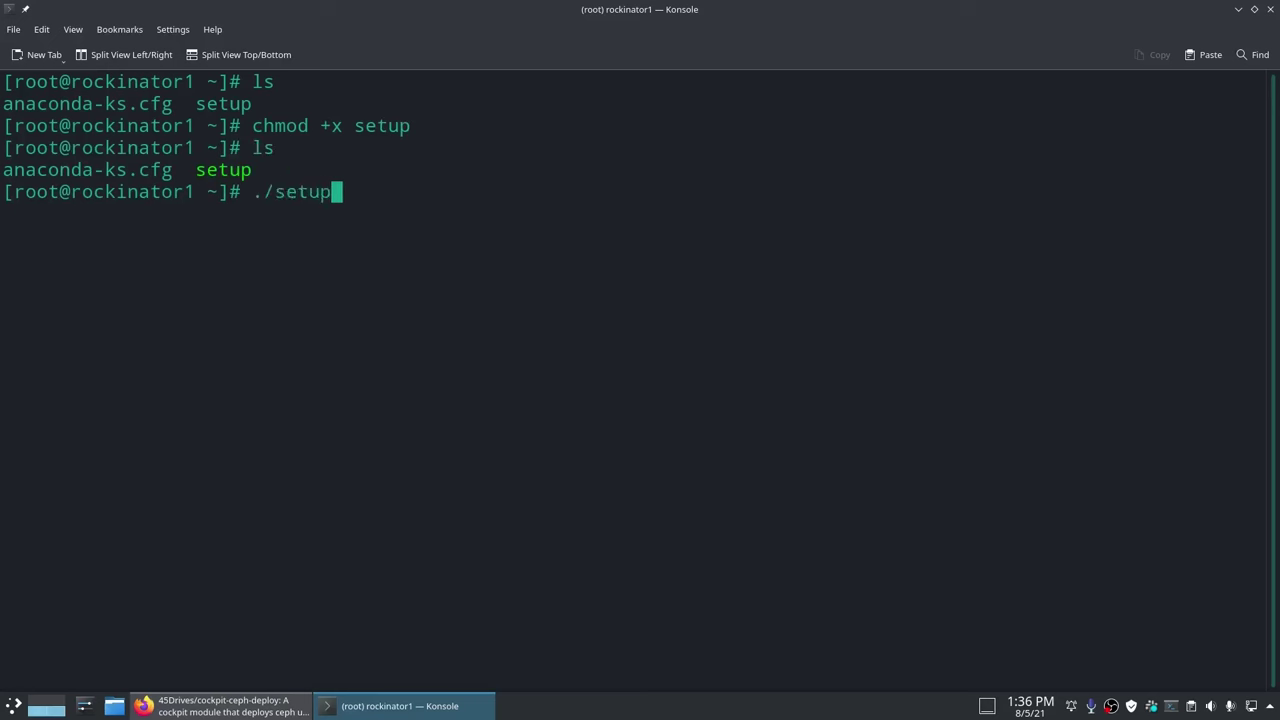
pyautogui.press('Return')
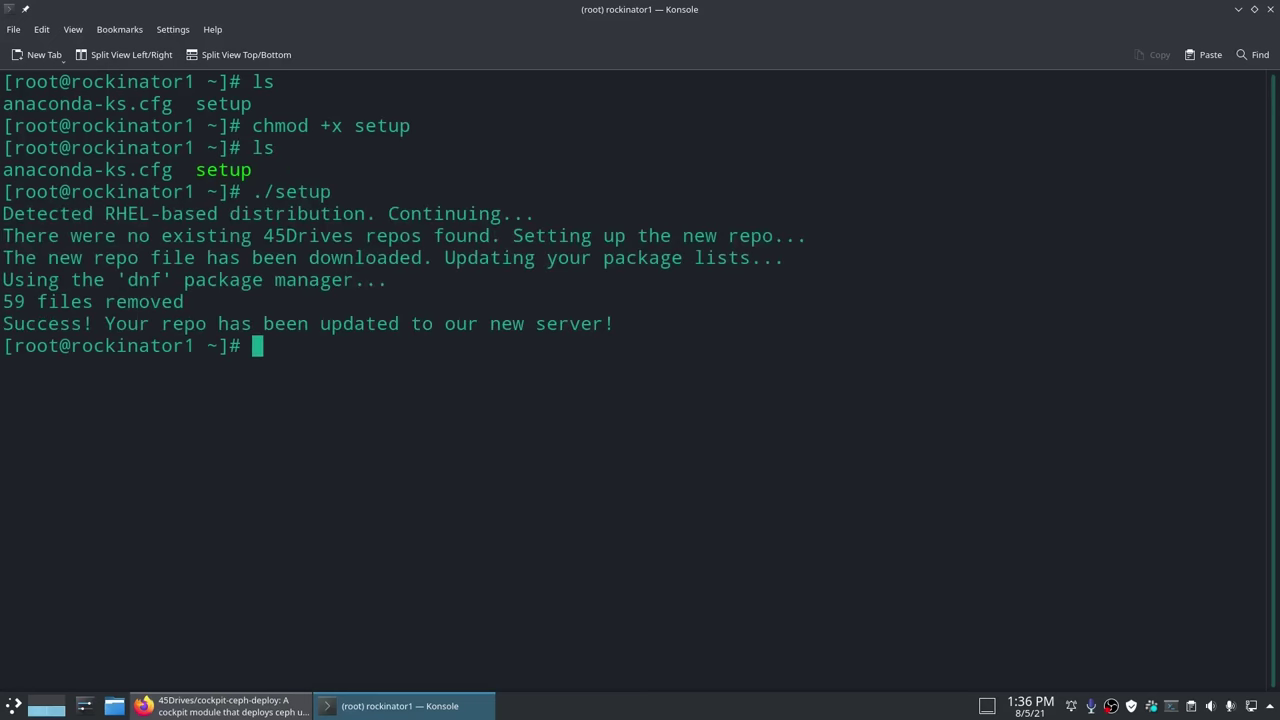
# Step: Print /etc/yum.repos.d/45drives.repo, showing the testing repo is disabled
pyautogui.write('cat /etc/yum.r')
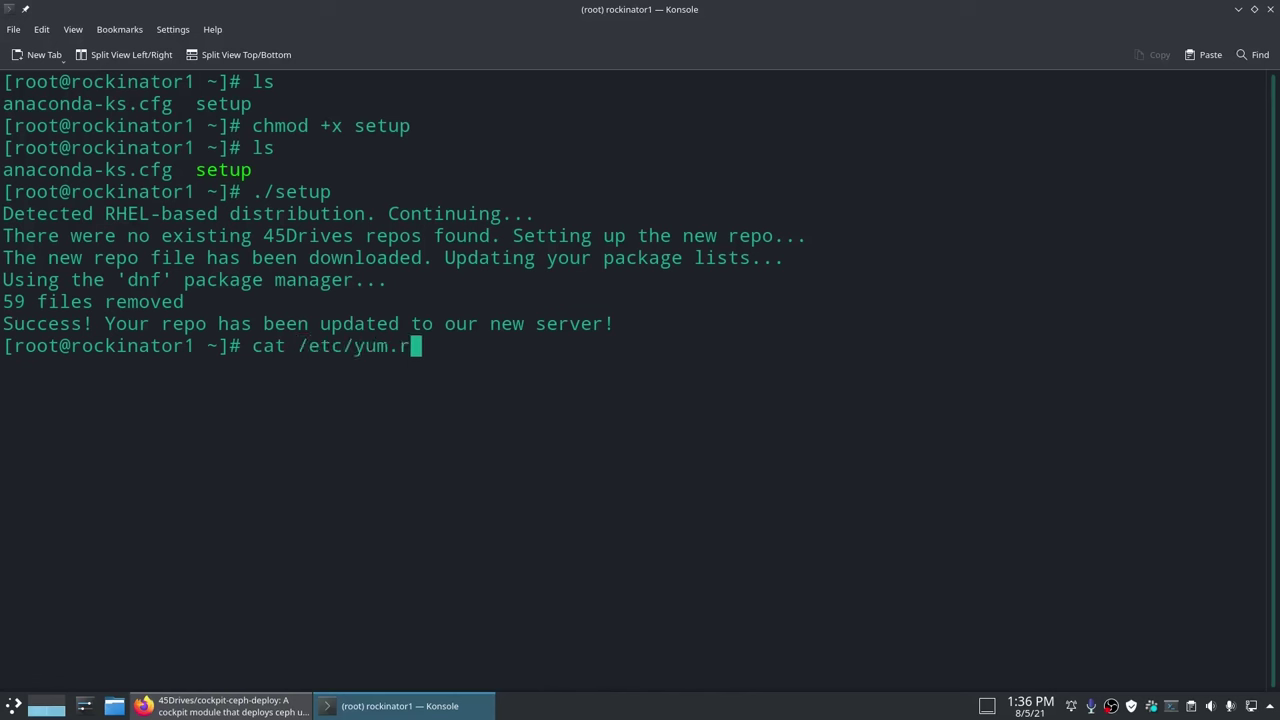
pyautogui.write('epos.d/')
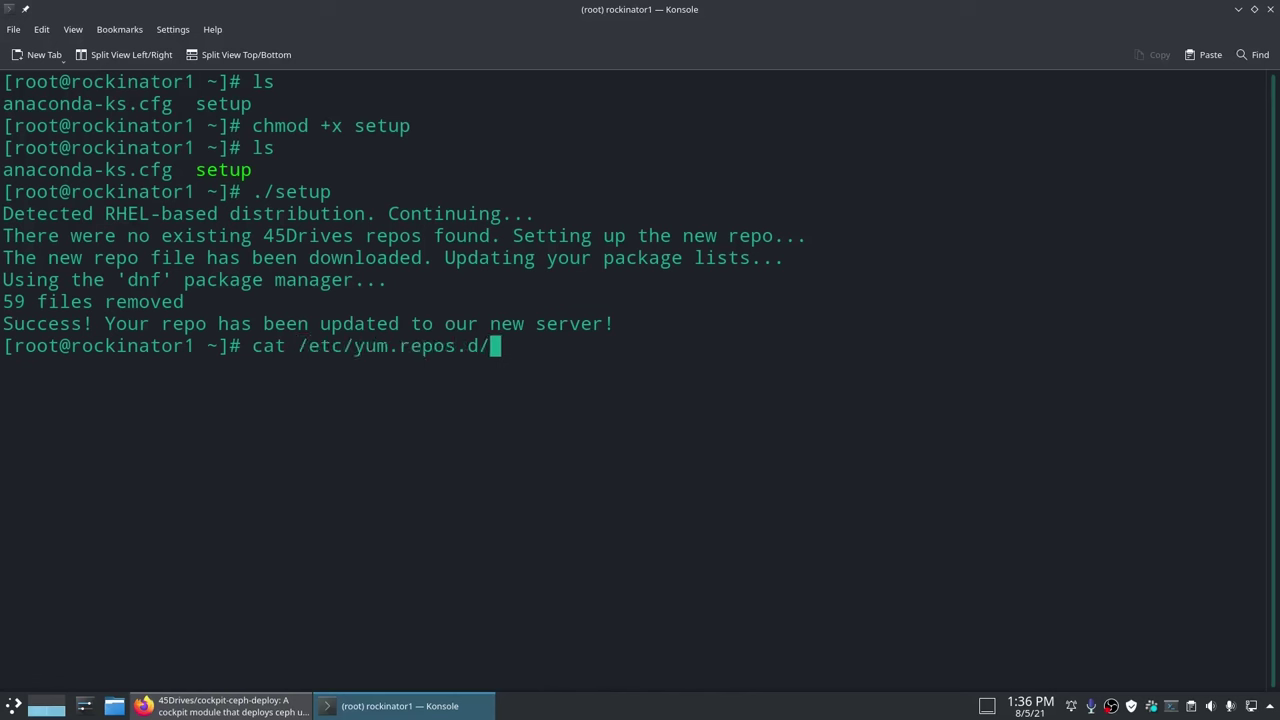
pyautogui.write('4')
pyautogui.press('Tab')
pyautogui.press('Return')
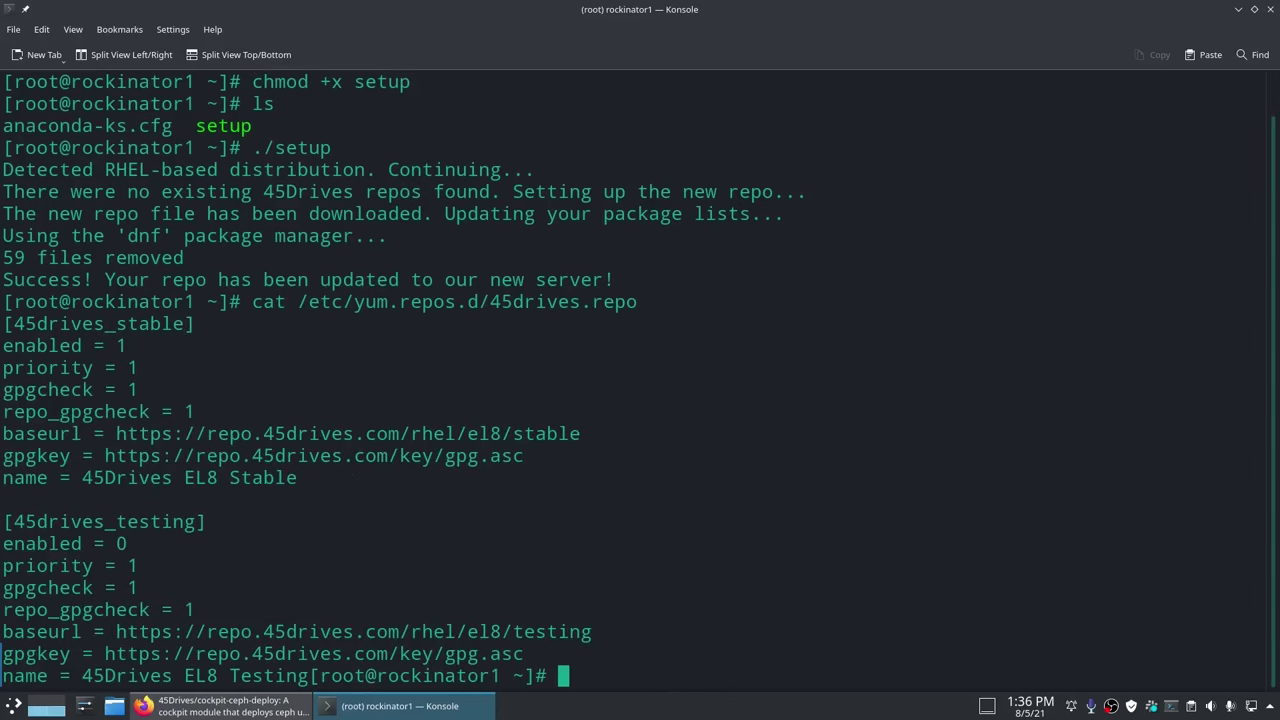
pyautogui.moveTo(131, 550); pyautogui.dragTo(110, 543)
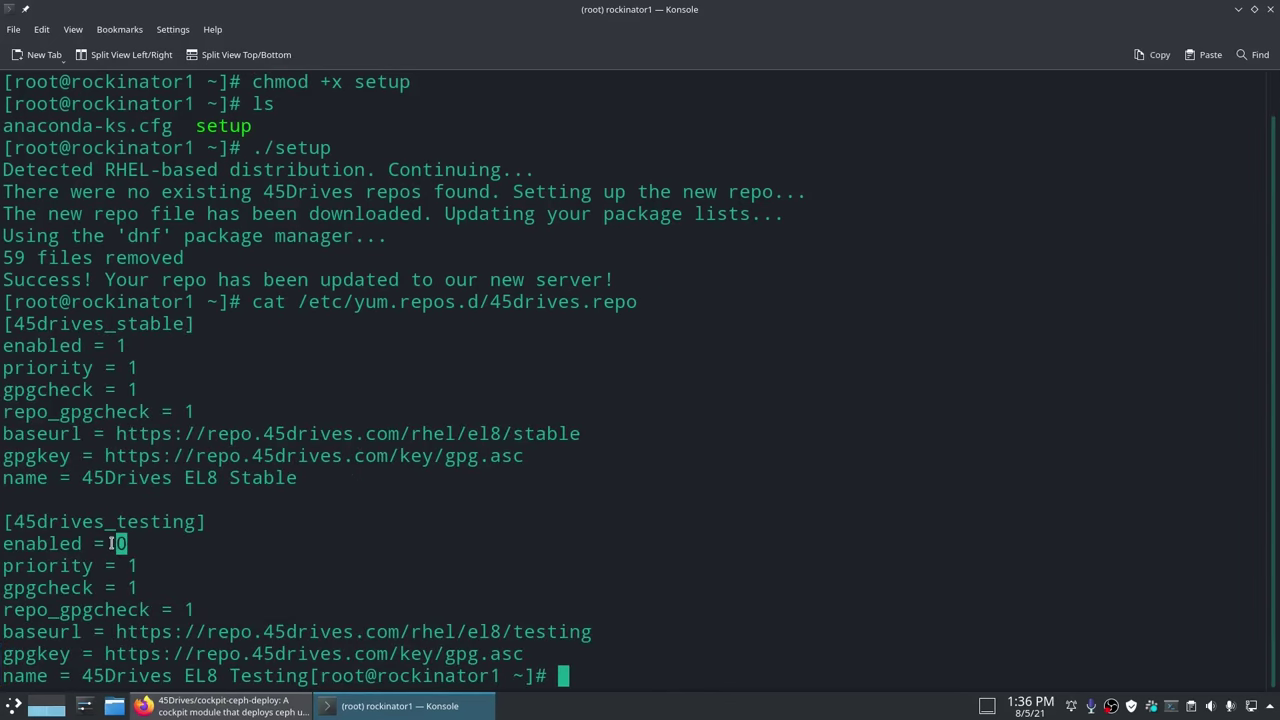
pyautogui.click(254, 600)
# Step: Copy the README's sed command that enables the 45drives_testing repository
pyautogui.click(230, 706)
pyautogui.scroll(-1, 318, 450)
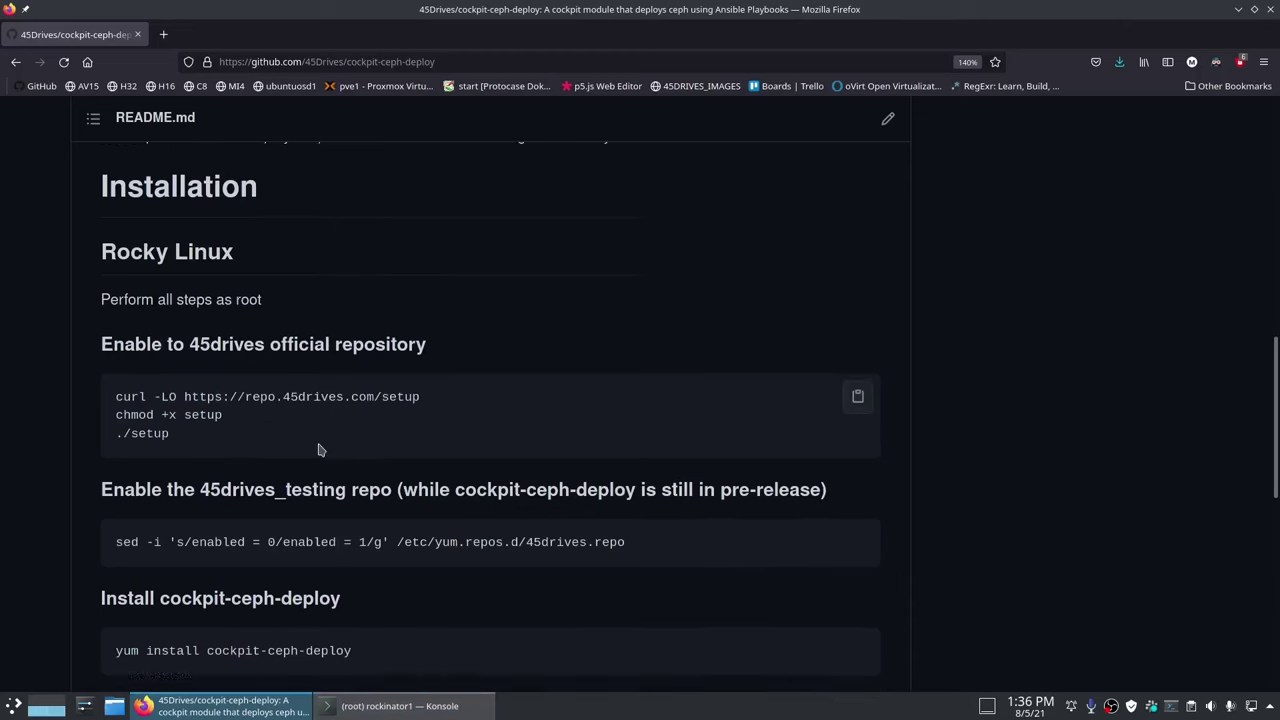
pyautogui.scroll(-1, 318, 450)
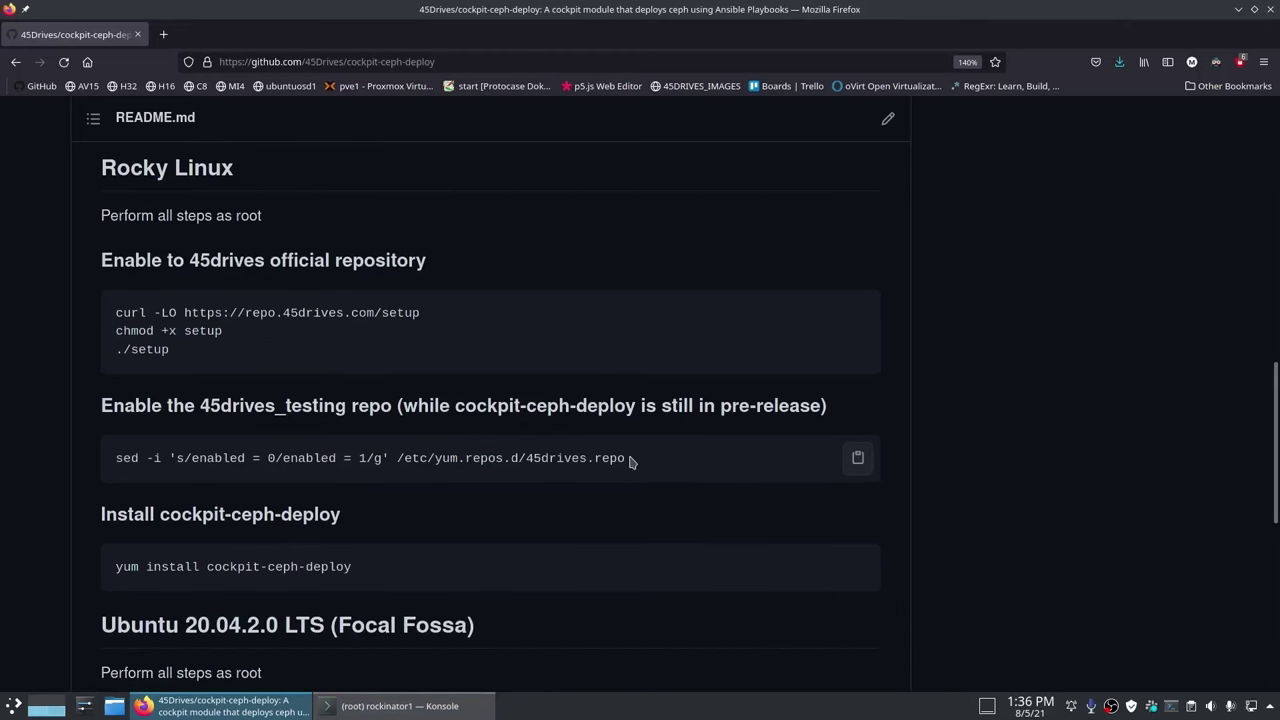
pyautogui.moveTo(630, 460); pyautogui.dragTo(110, 458)
# Step: Run the sed command in Konsole and print the updated 45drives.repo
pyautogui.click(402, 706)
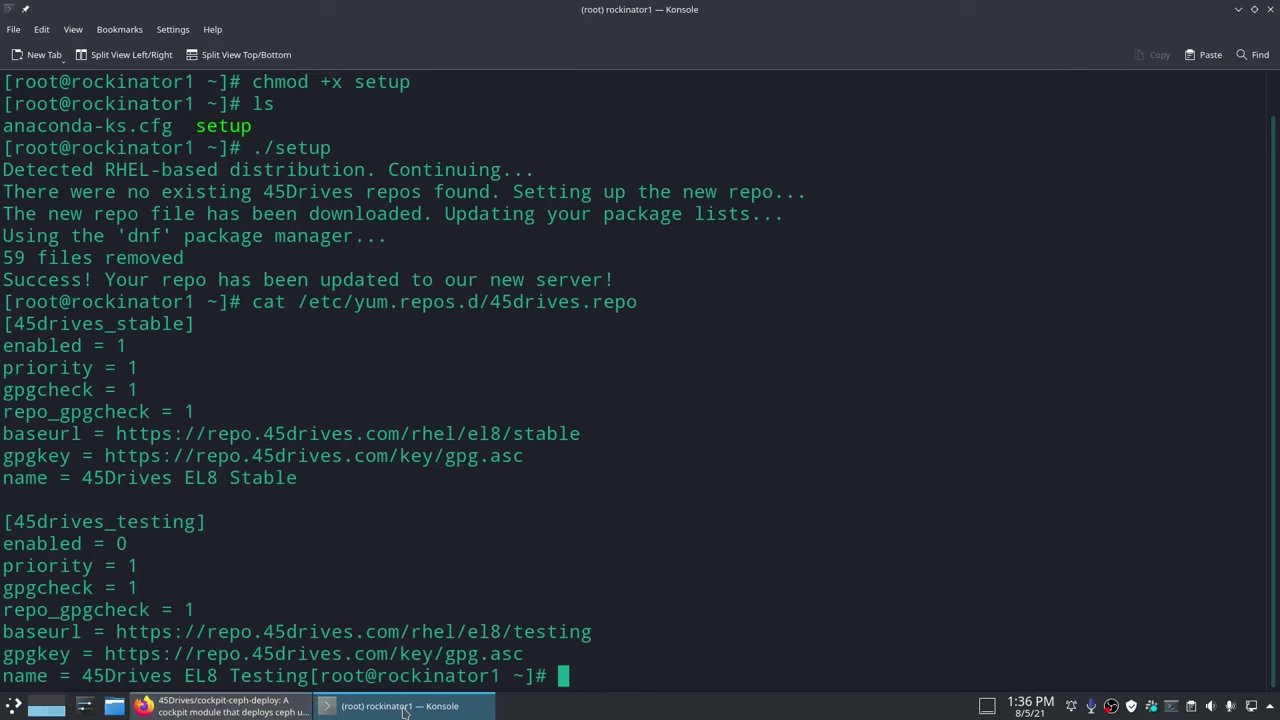
pyautogui.hotkey('ctrl', 'l')
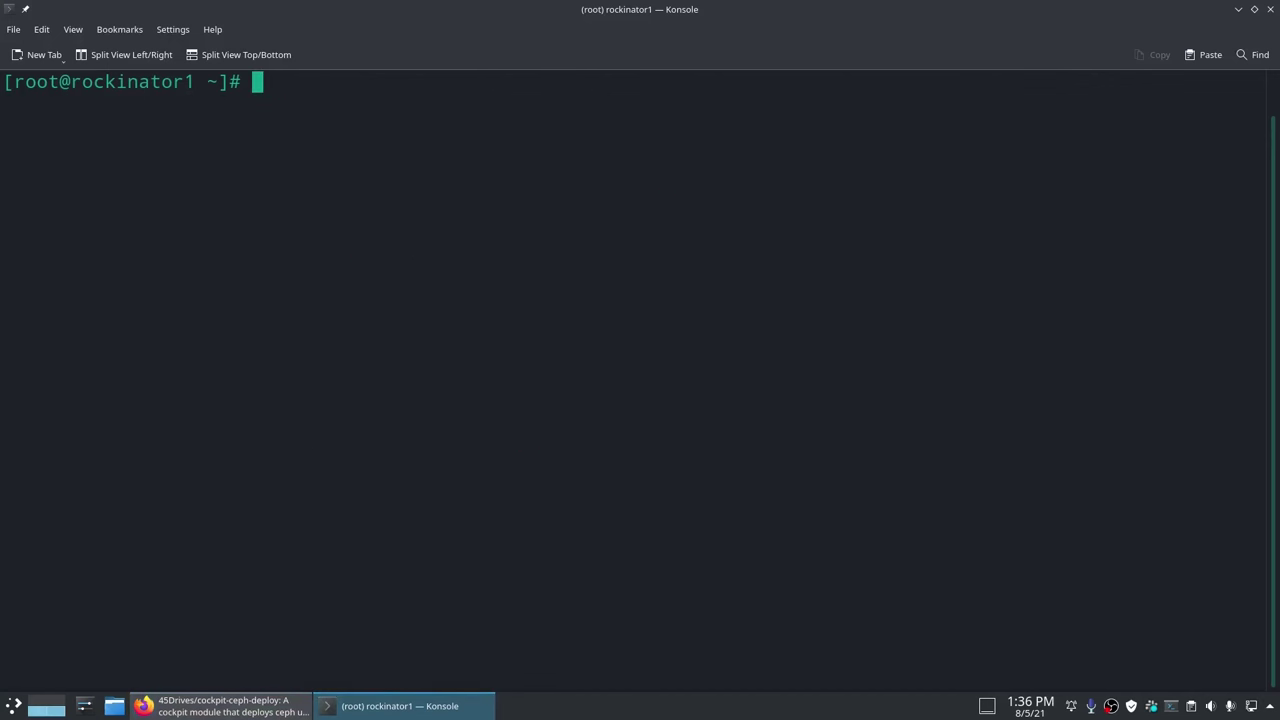
pyautogui.write("sed -i 's/enabled = 0/enabled = 1/g' /etc/yum.repos.d/45drives.repo")
pyautogui.press('Return')
pyautogui.write('cat /etc/yum.repos.d/45drives.repo')
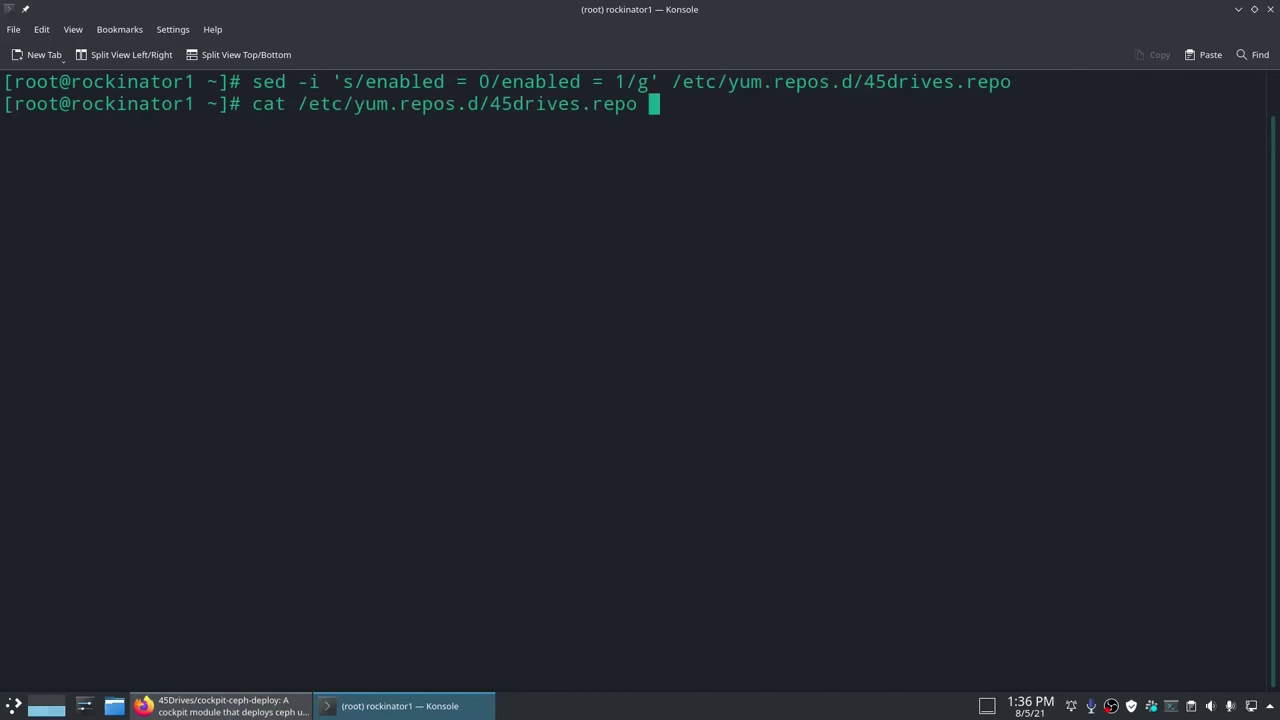
pyautogui.press('Return')
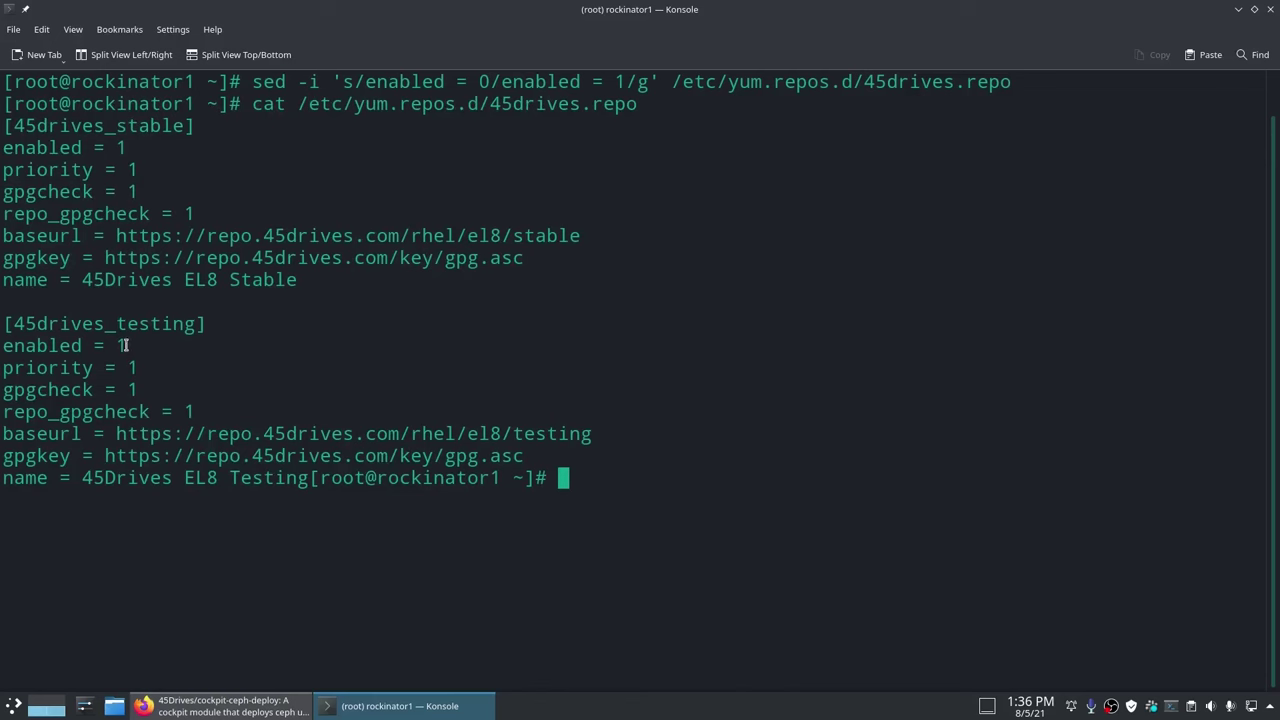
# Step: Install cockpit-ceph-deploy and cockpit-navigator with yum, confirming the 20 packages
pyautogui.write('clear')
pyautogui.press('Return')
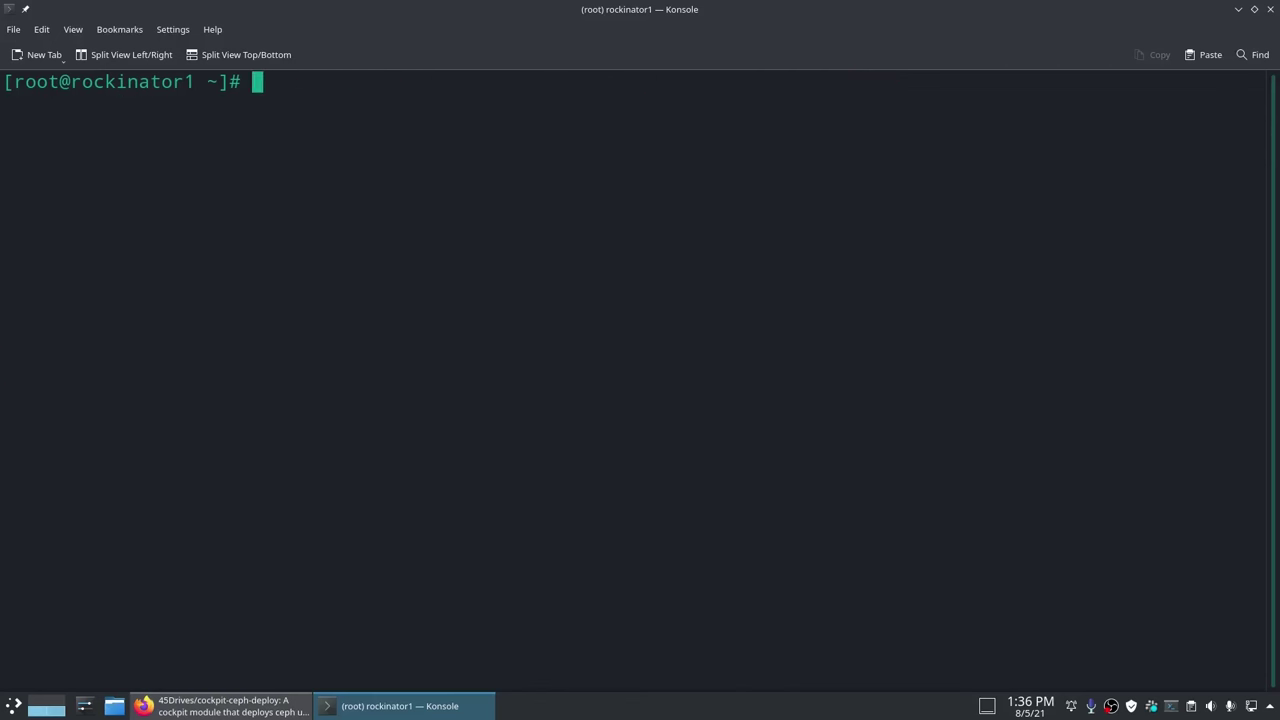
pyautogui.write('yum install ')
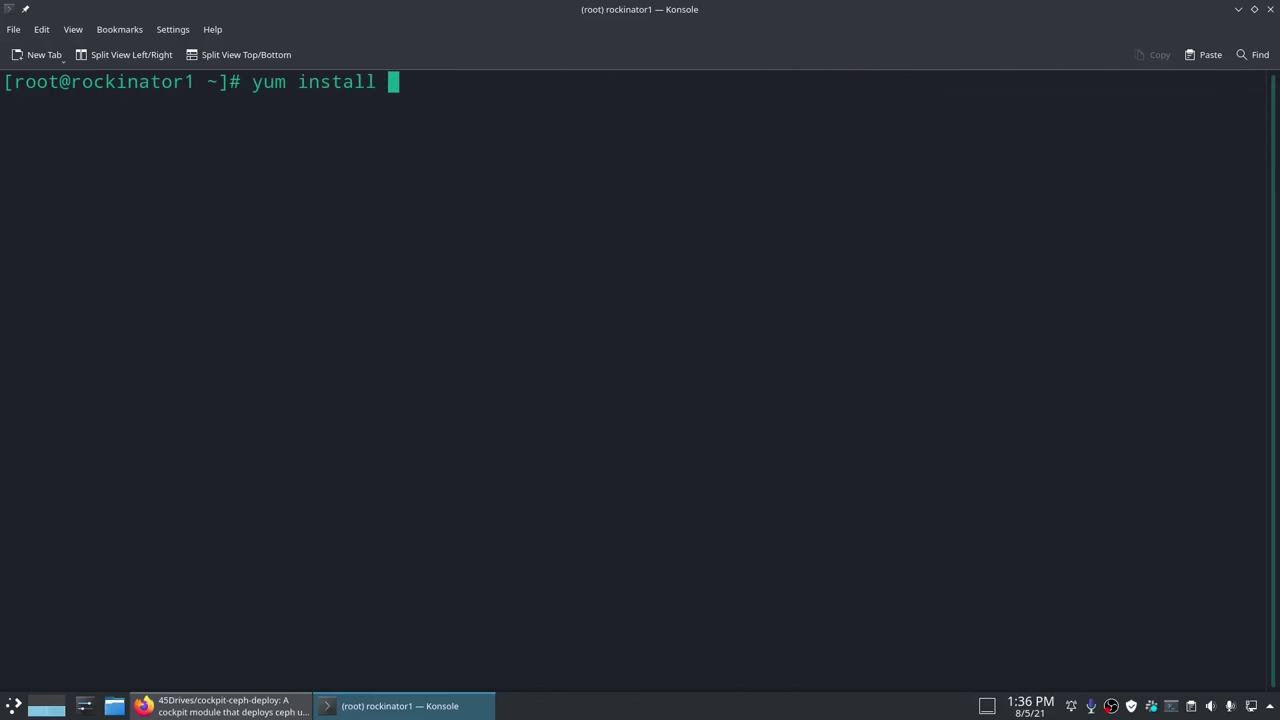
pyautogui.write('cockpit-ceph-dep')
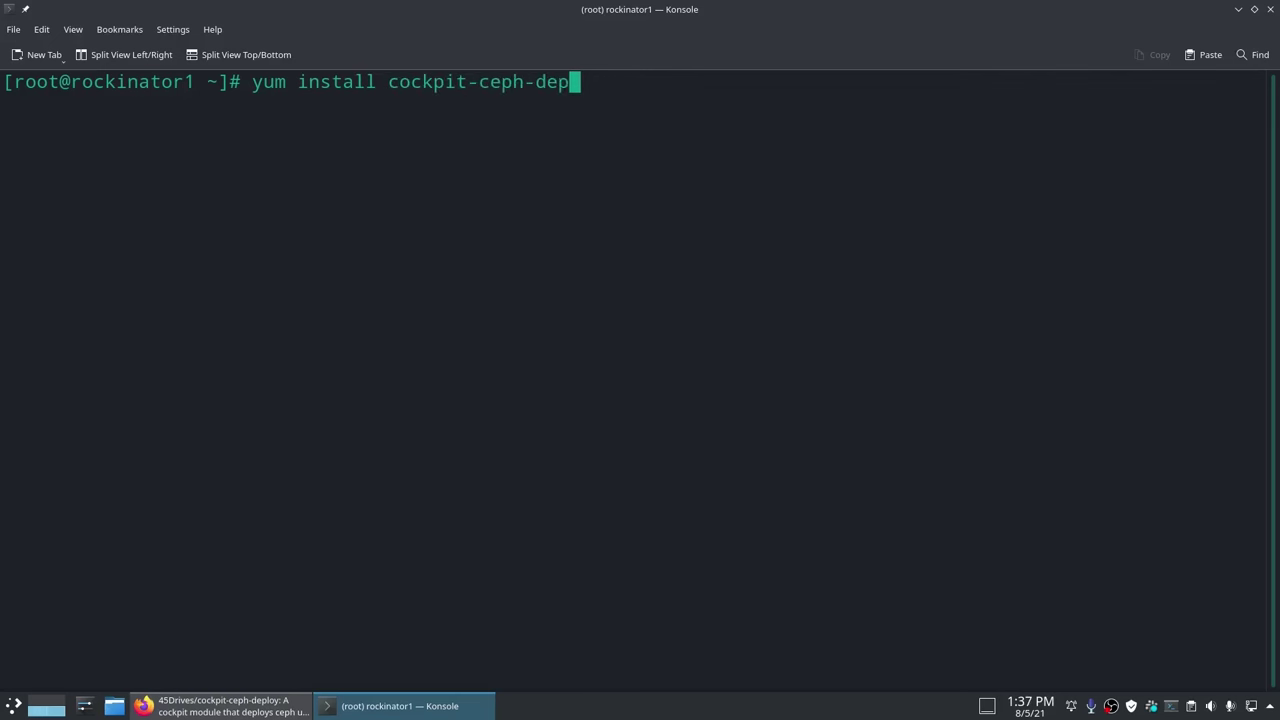
pyautogui.write('loy cockpit-navigator')
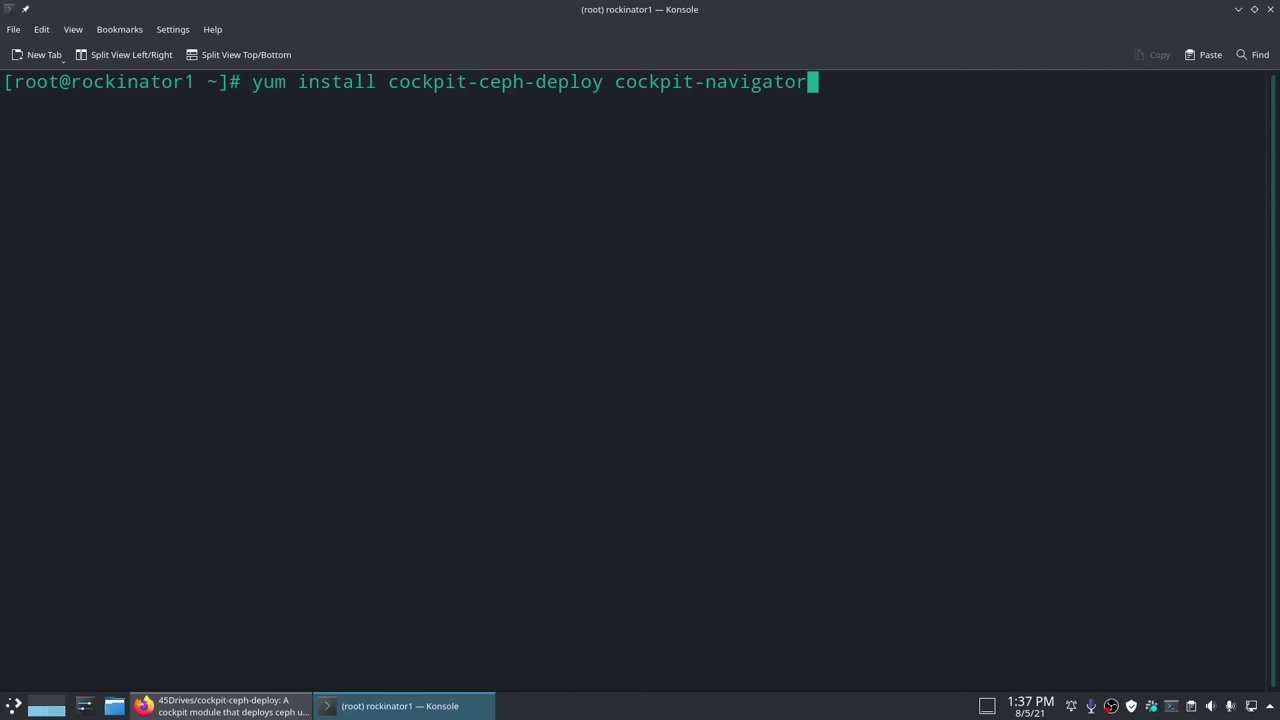
pyautogui.press('Return')
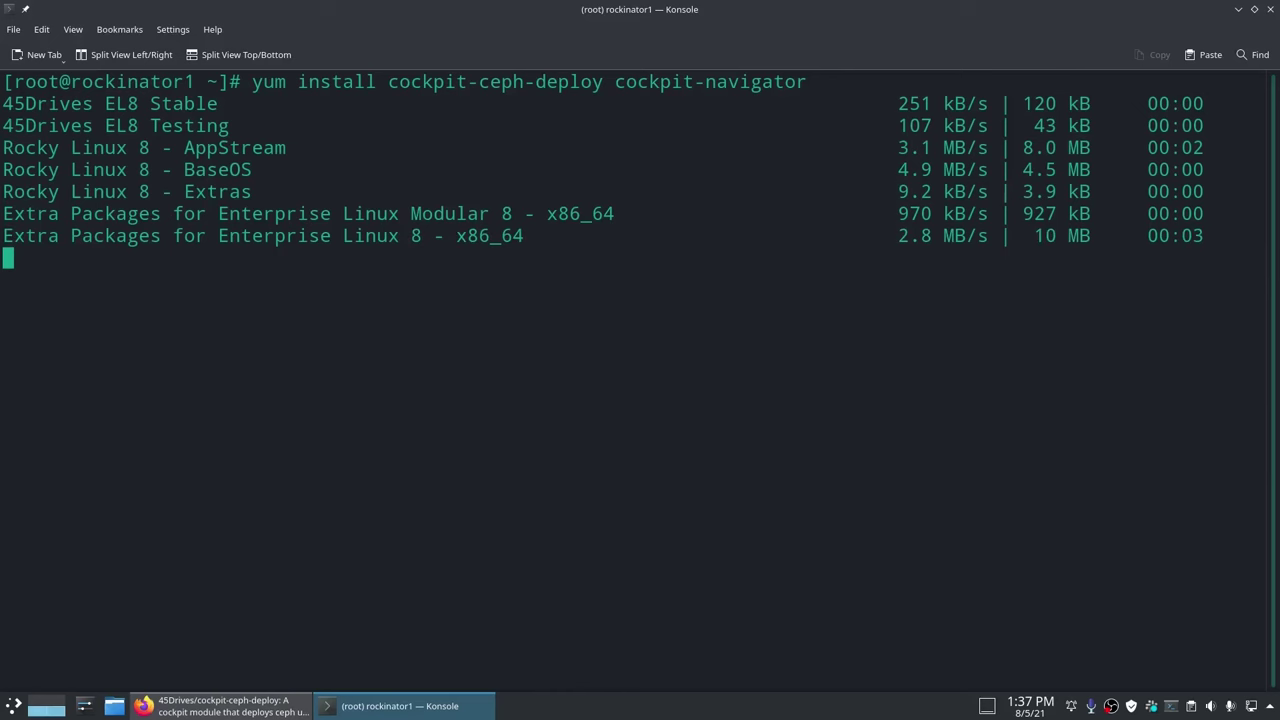
pyautogui.scroll(2, 1058, 172)
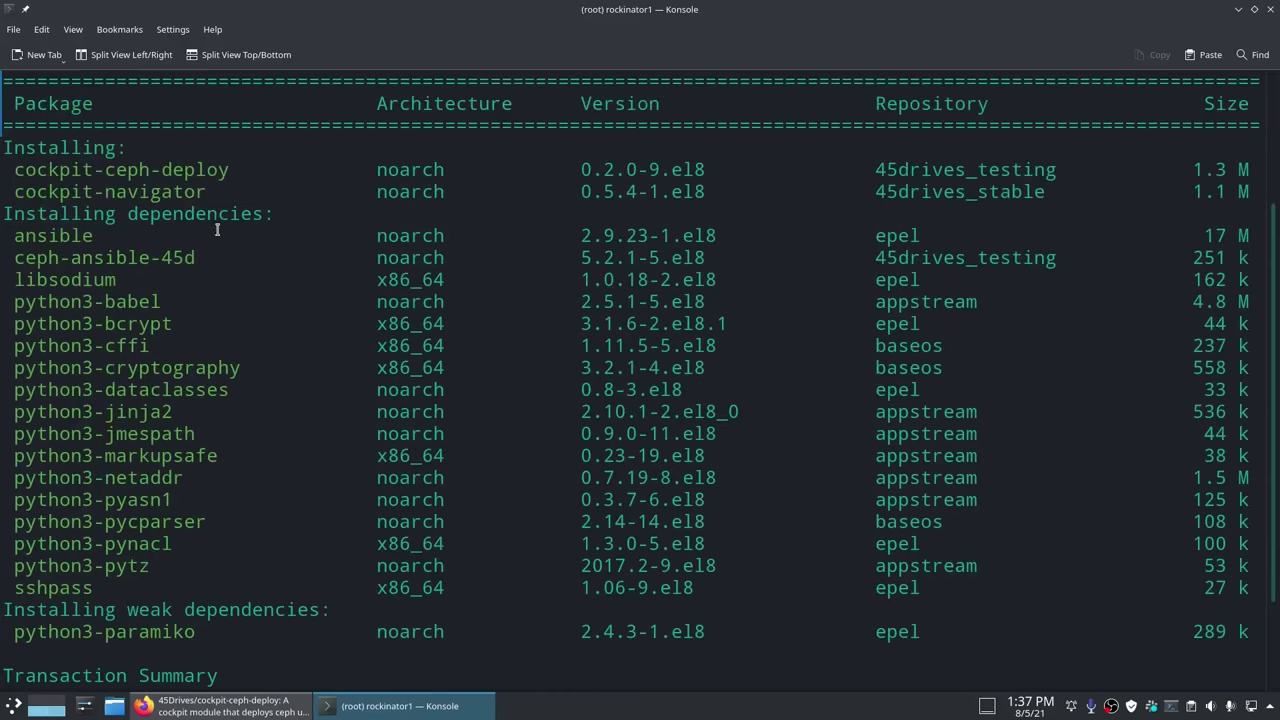
pyautogui.doubleClick(1058, 172)
pyautogui.click(486, 292)
pyautogui.doubleClick(205, 257)
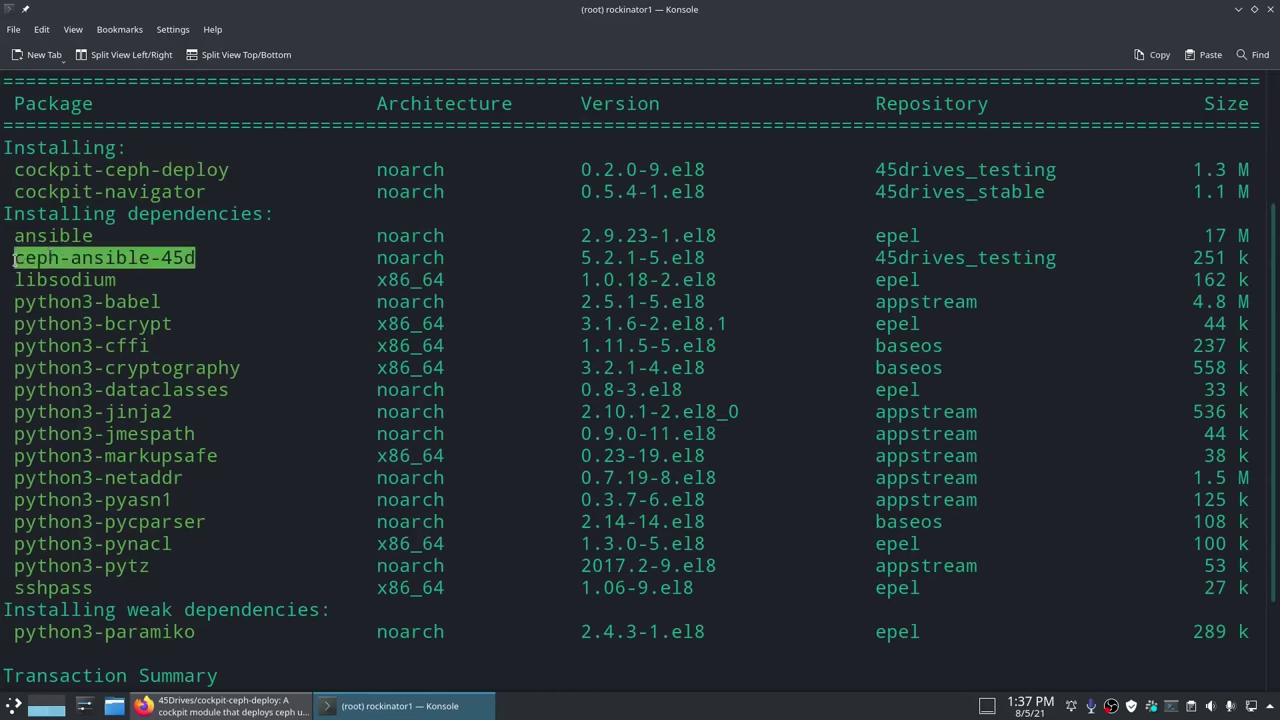
pyautogui.click(308, 545)
pyautogui.scroll(-2, 308, 545)
pyautogui.write('y')
pyautogui.press('Return')
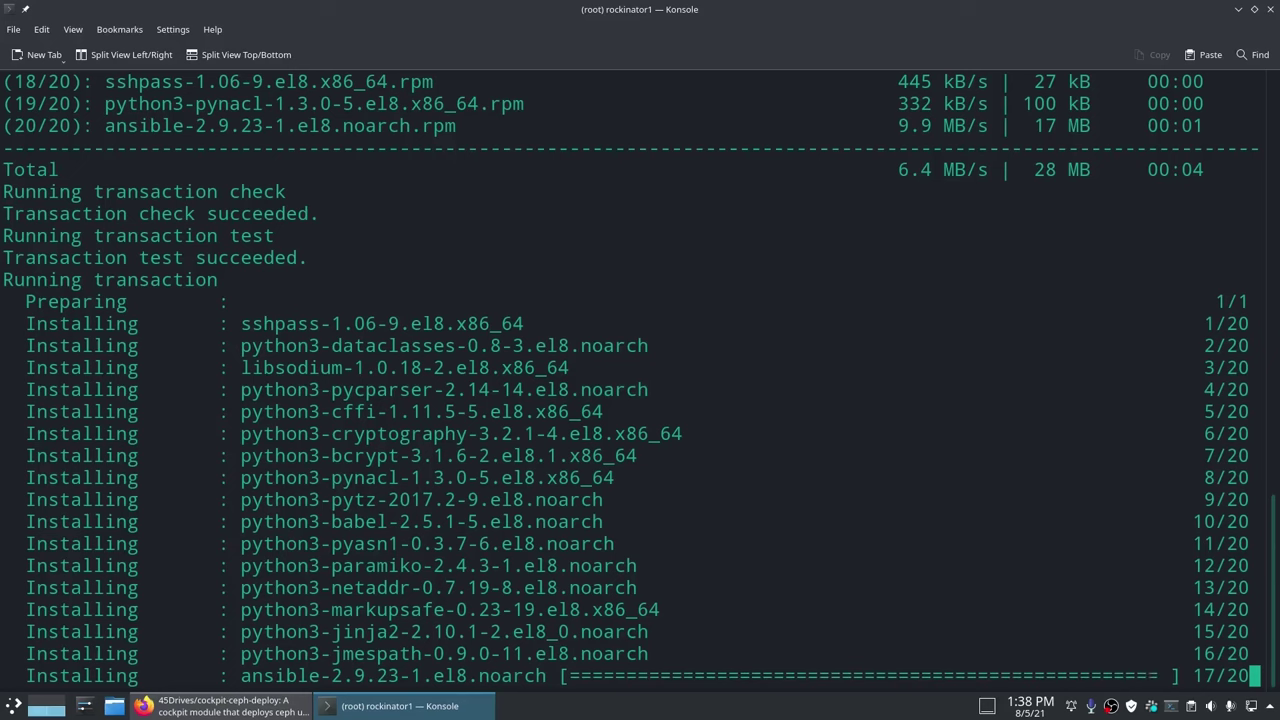
# Step: Enable and start cockpit.socket with systemctl
pyautogui.hotkey('ctrl', 'l')
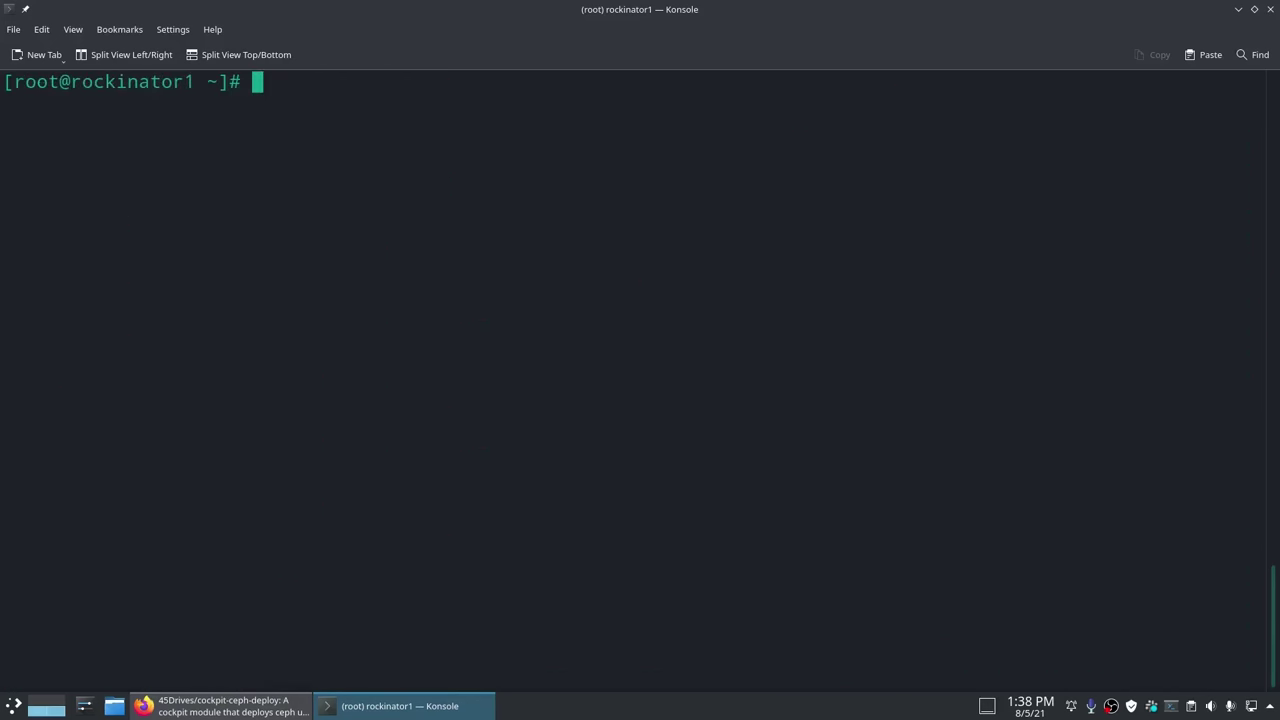
pyautogui.write('systemctl enable ')
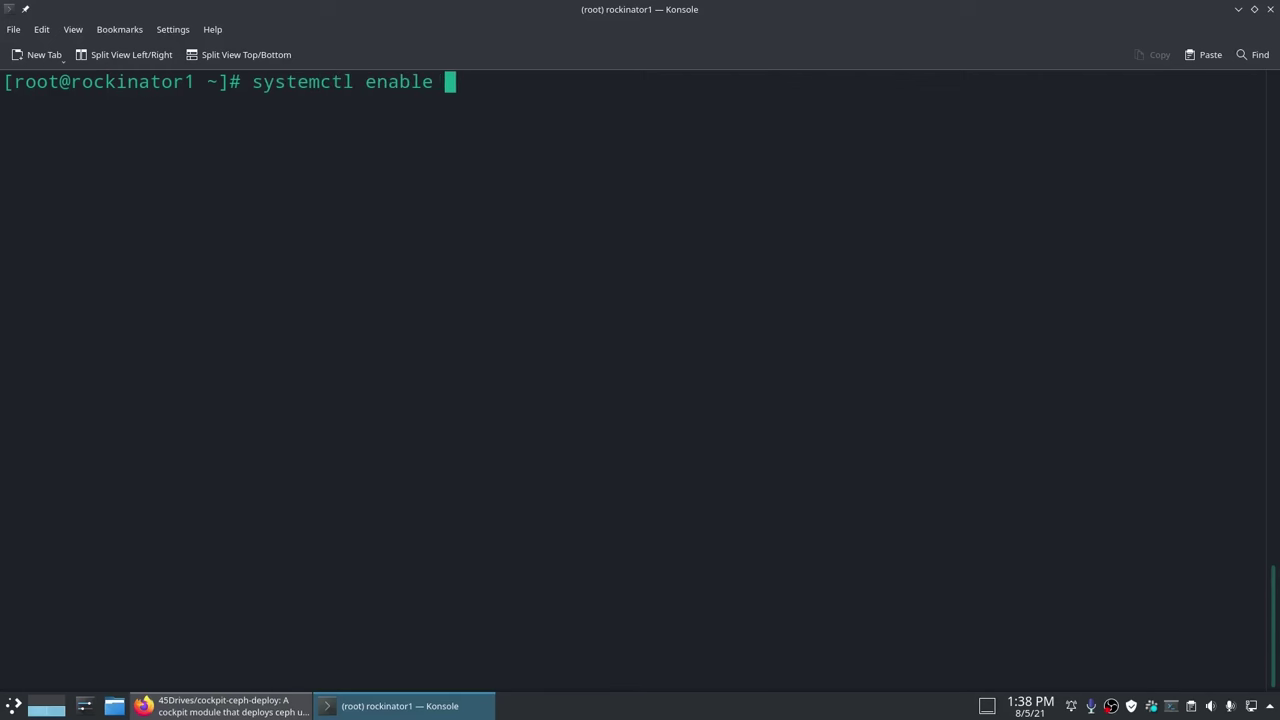
pyautogui.write('cockpit.socket')
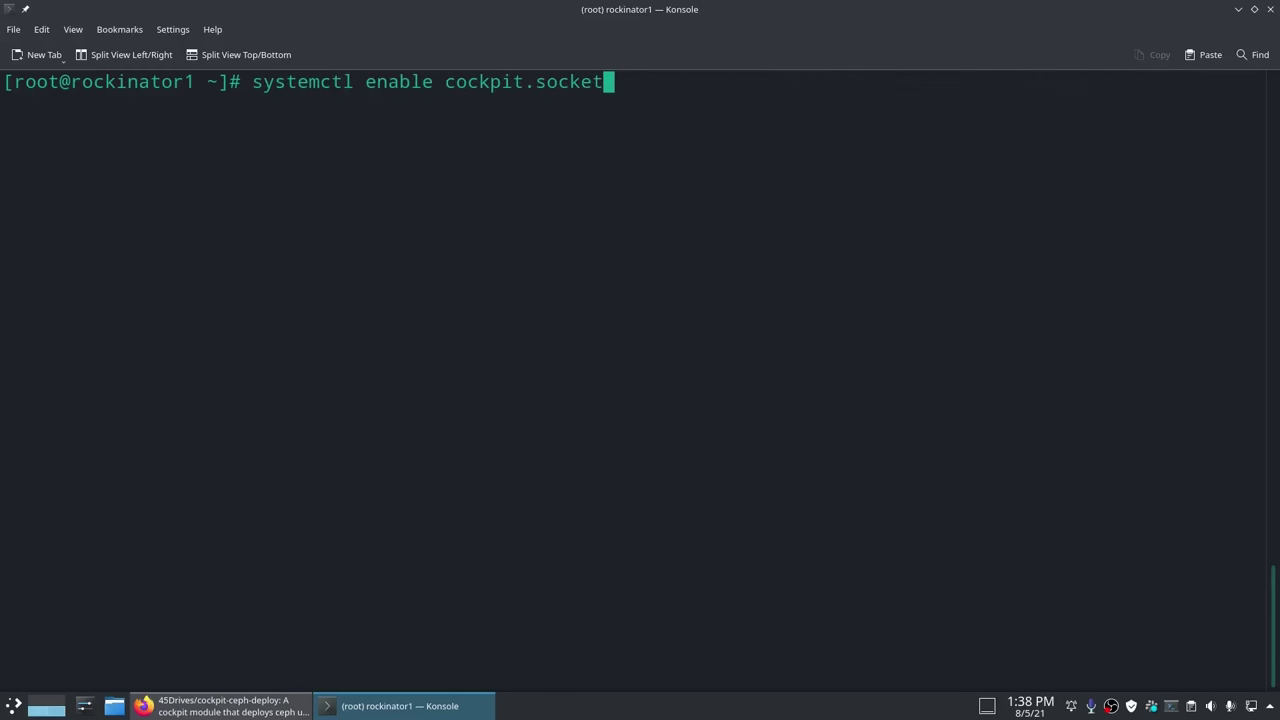
pyautogui.press('Return')
pyautogui.write('systemctl start --')
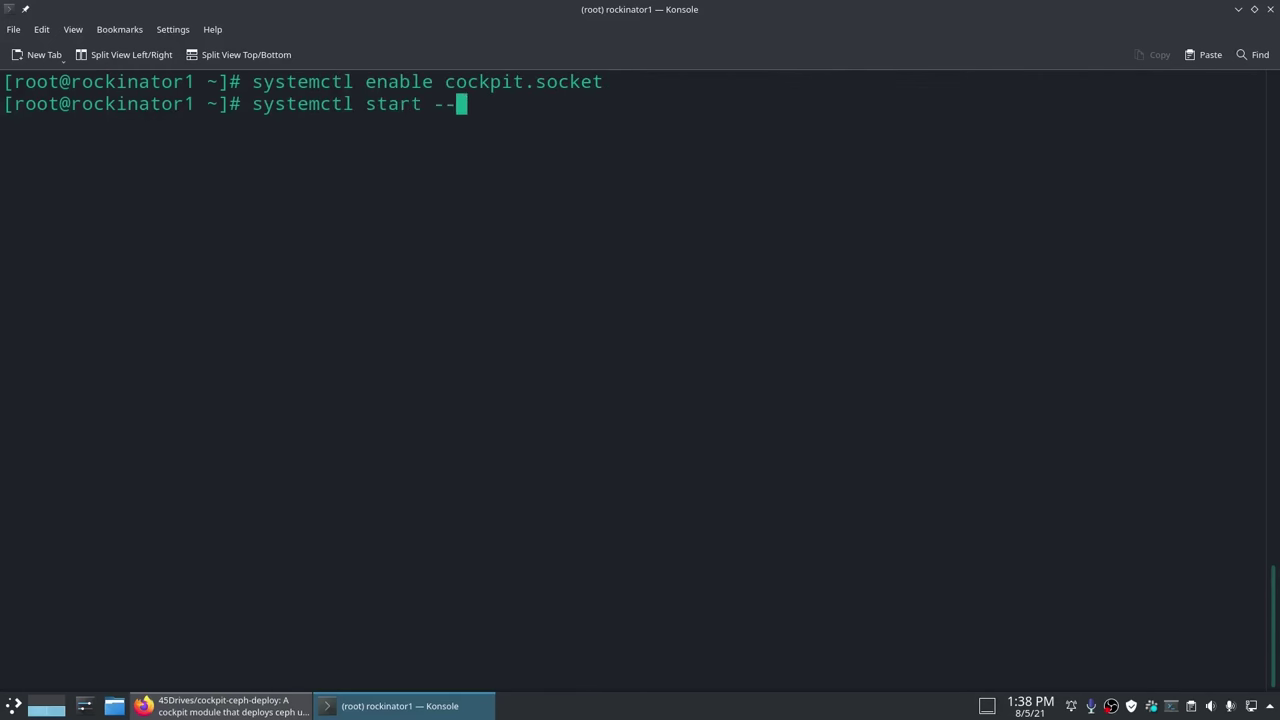
pyautogui.write('now cockpit.socket')
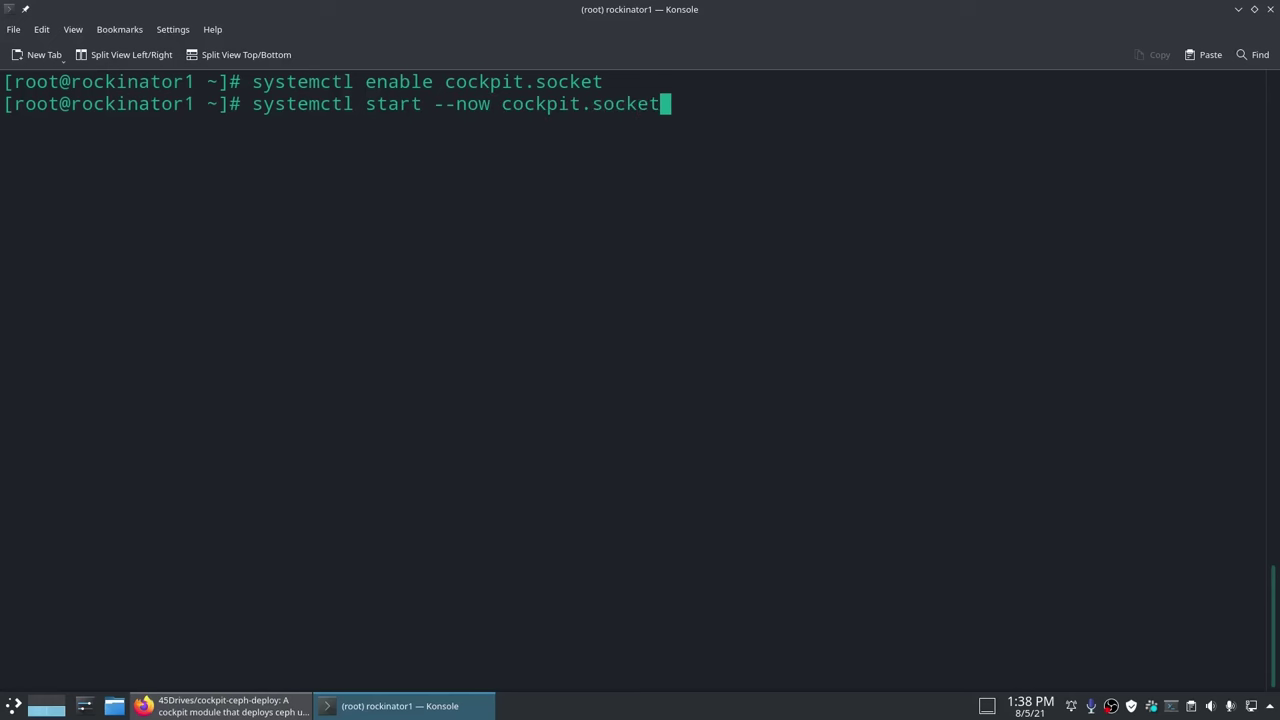
pyautogui.press('Return')
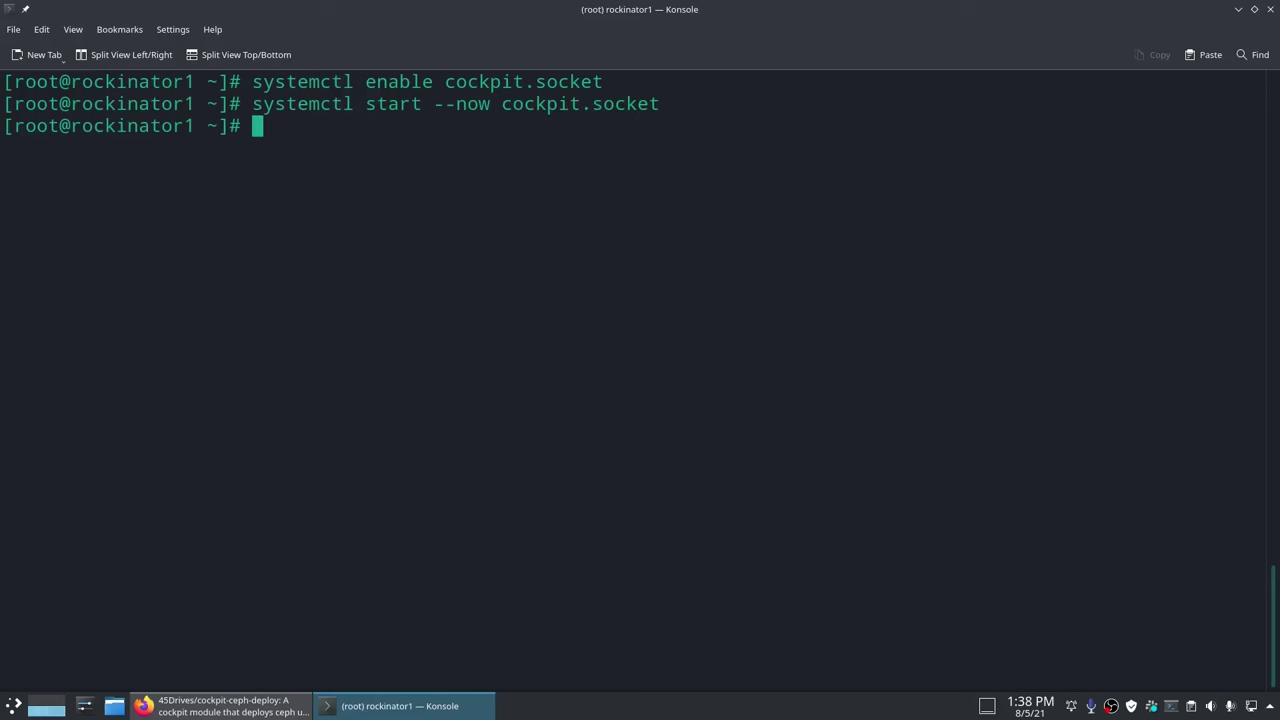
pyautogui.click(225, 706)
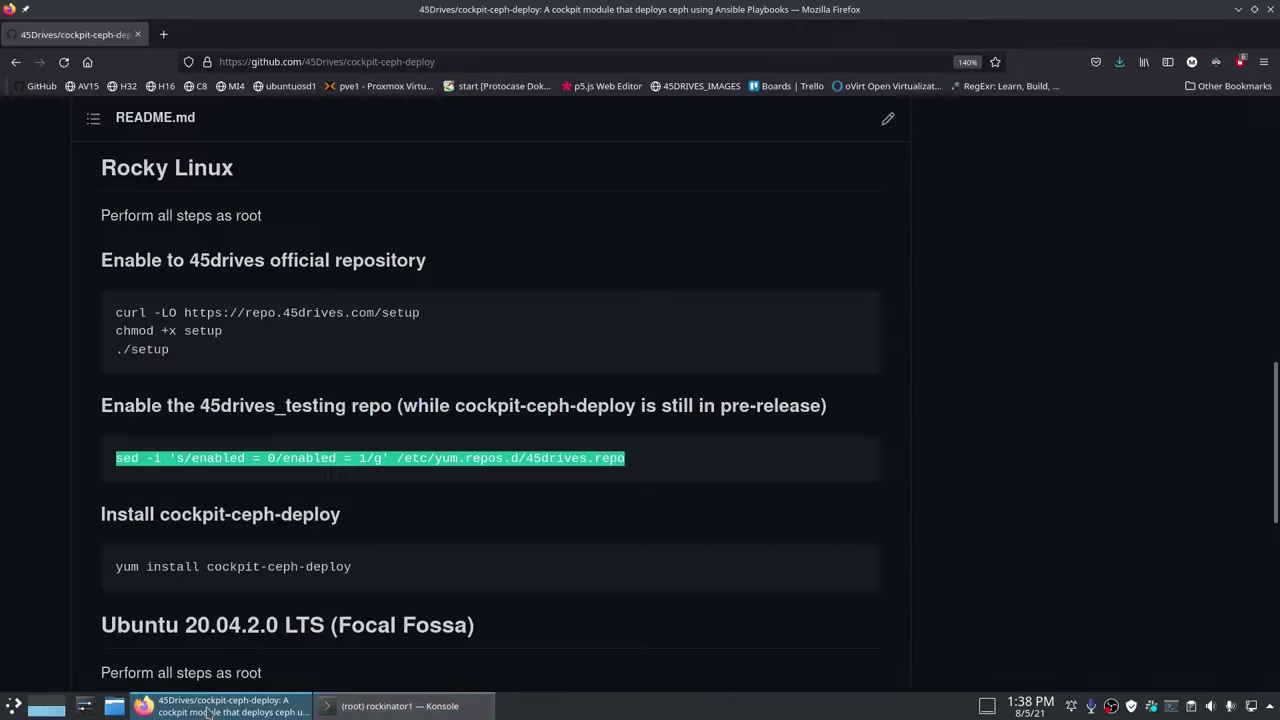
# Step: Open 192.168.30.40:9090 in Firefox and log in to Cockpit as root with the account password
pyautogui.click(445, 61)
pyautogui.write('192.168.30.40:9090')
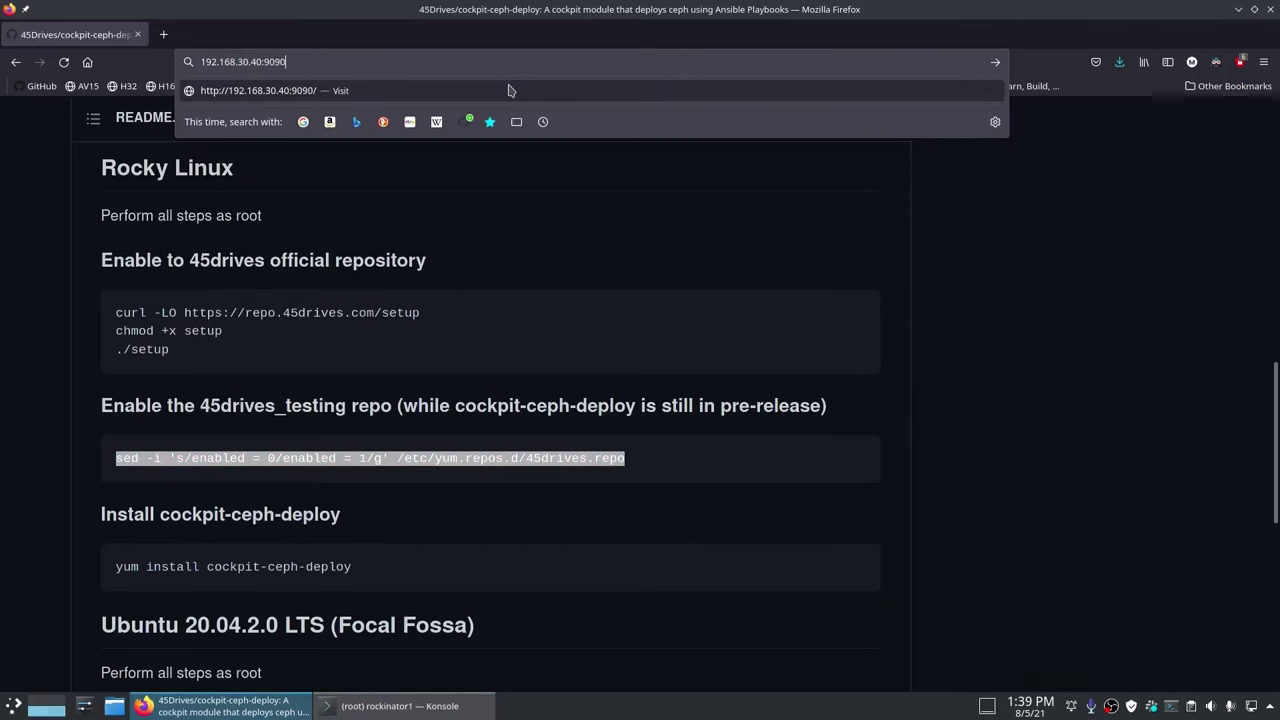
pyautogui.press('Return')
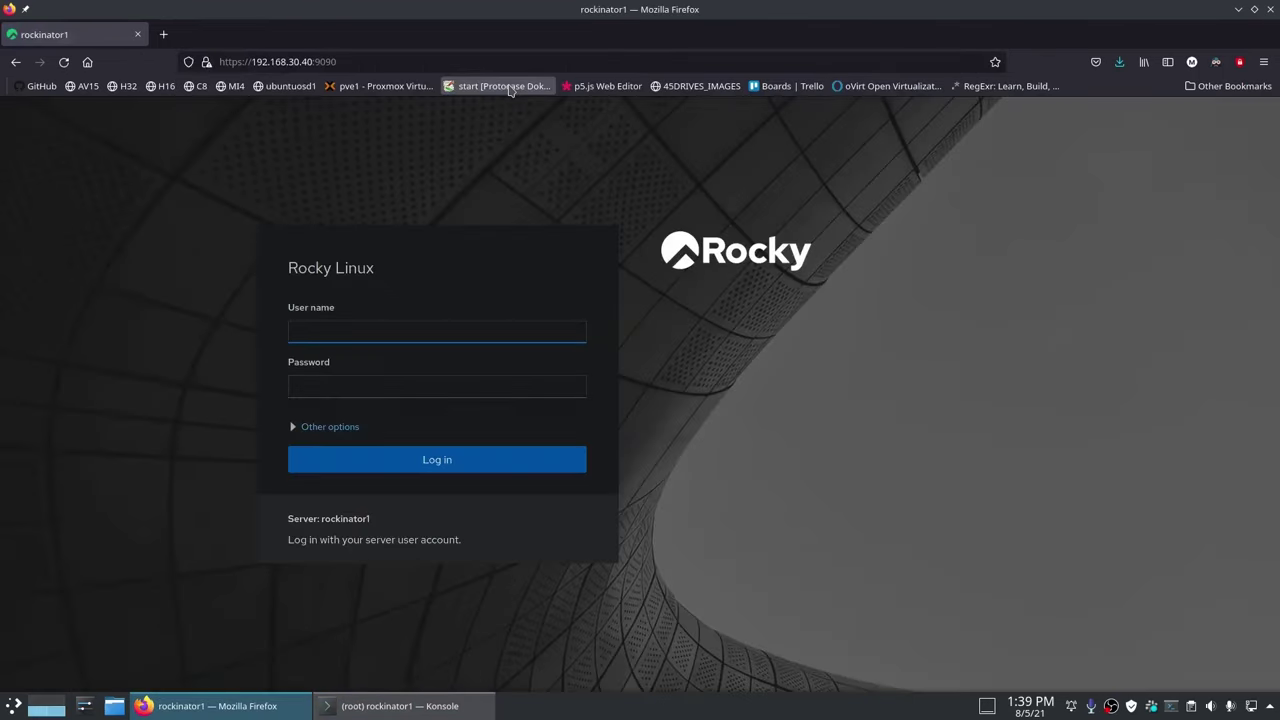
pyautogui.write('root')
pyautogui.press('Tab')
pyautogui.write('****')
pyautogui.press('Return')
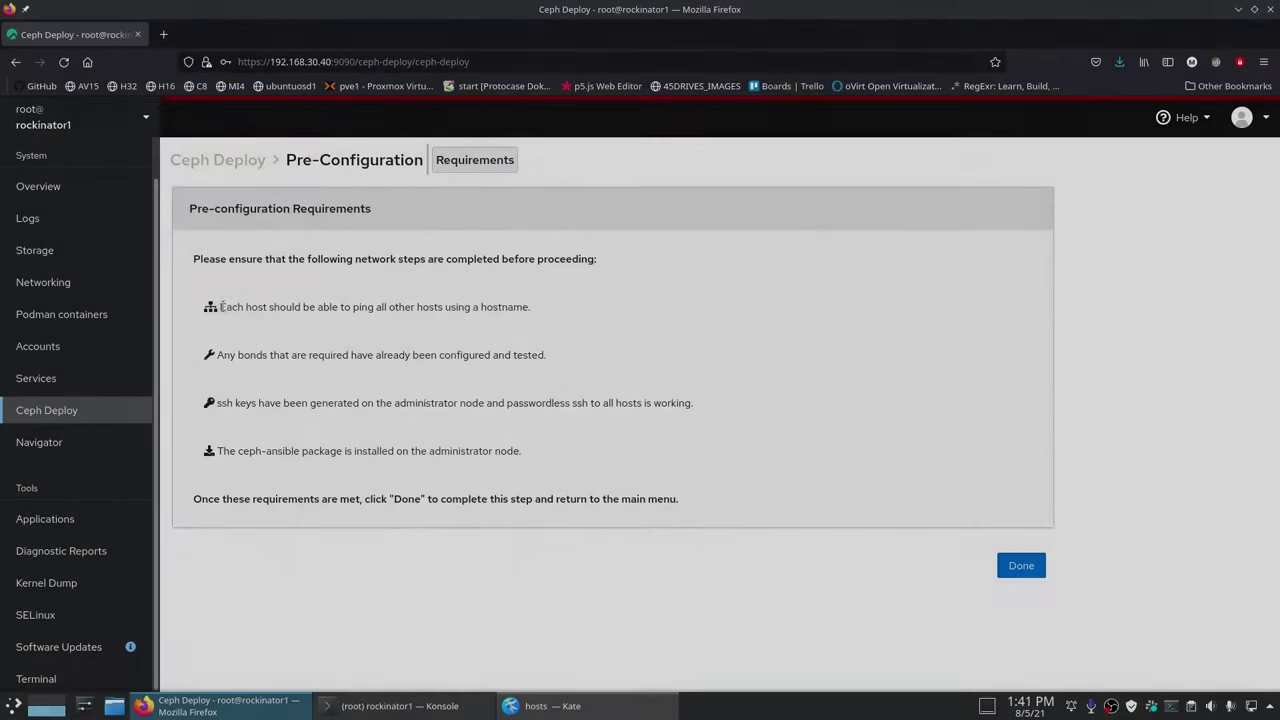
# Step: In Navigator, go to /etc, filter by 'ho' and open the hosts file for editing
pyautogui.moveTo(221, 307); pyautogui.dragTo(565, 314)
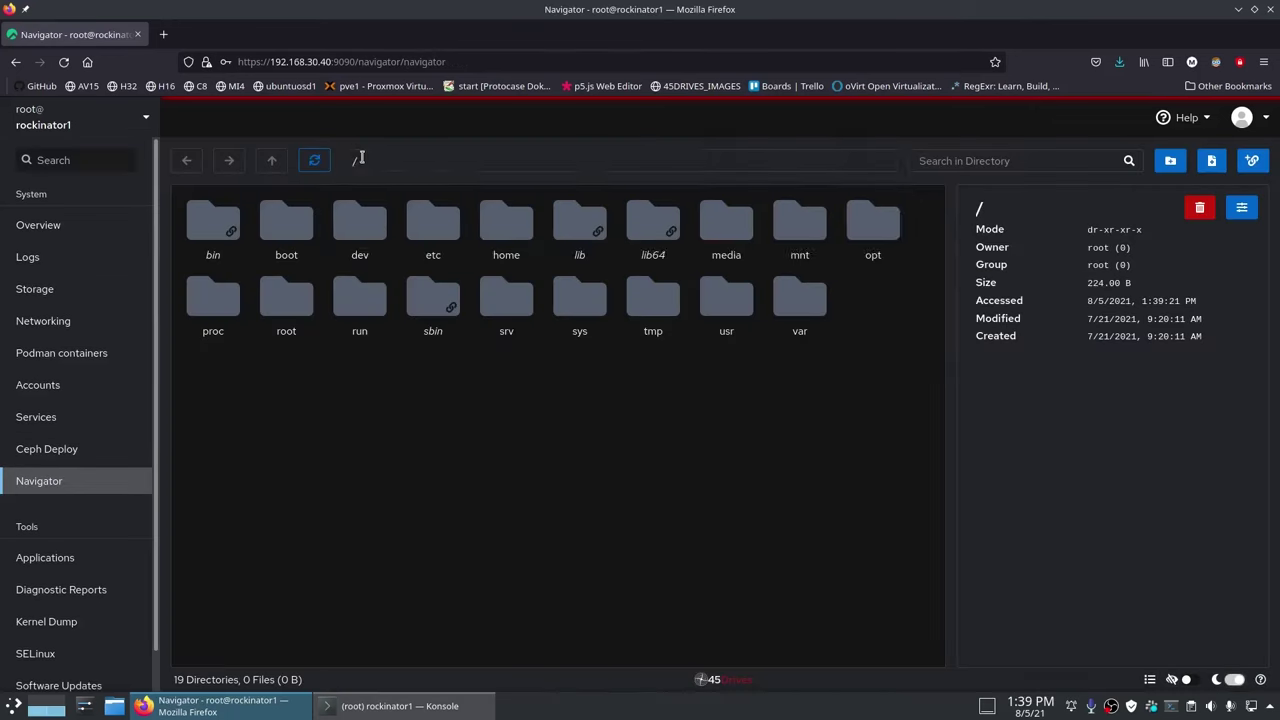
pyautogui.click(358, 160)
pyautogui.write('etc')
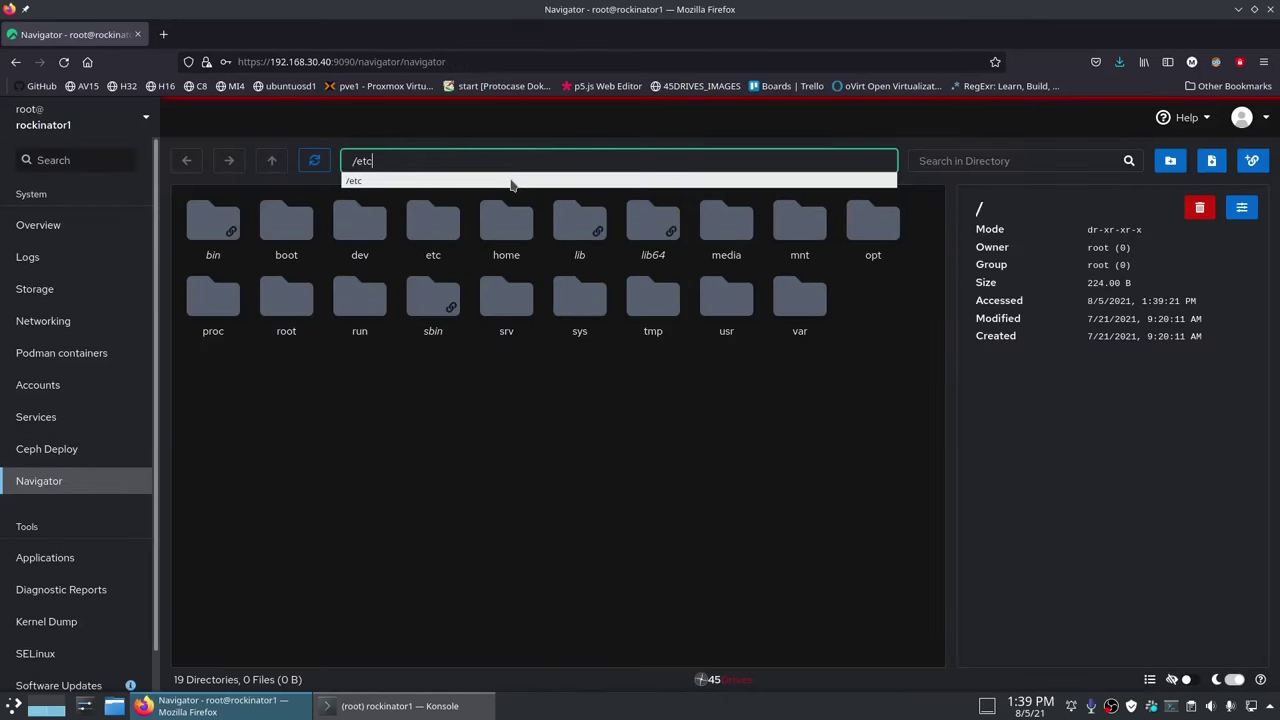
pyautogui.press('Return')
pyautogui.click(964, 160)
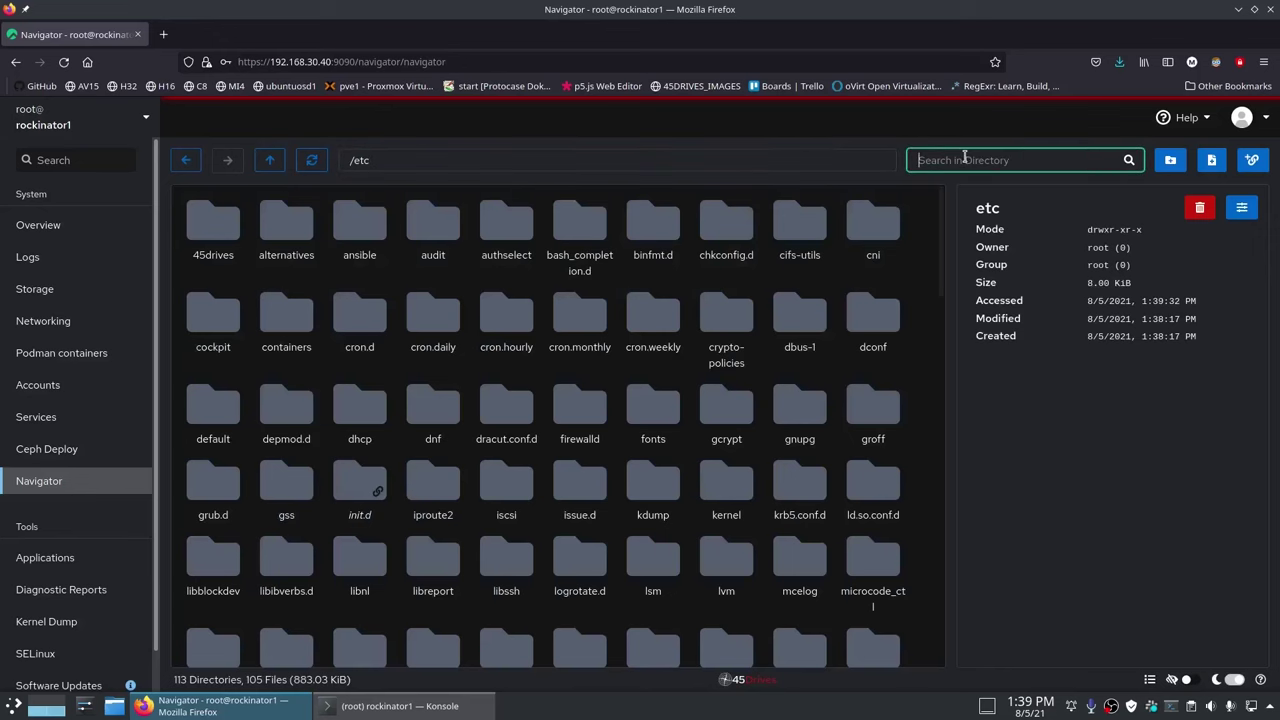
pyautogui.write('ho')
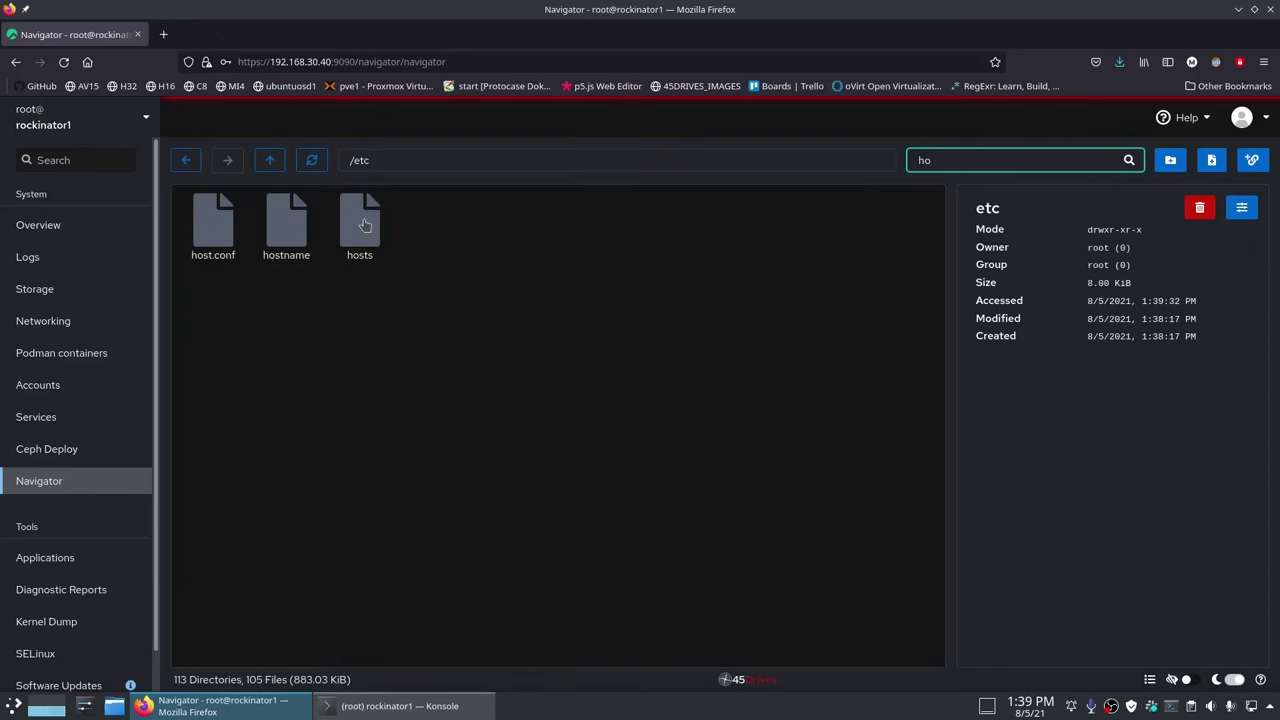
pyautogui.doubleClick(362, 224)
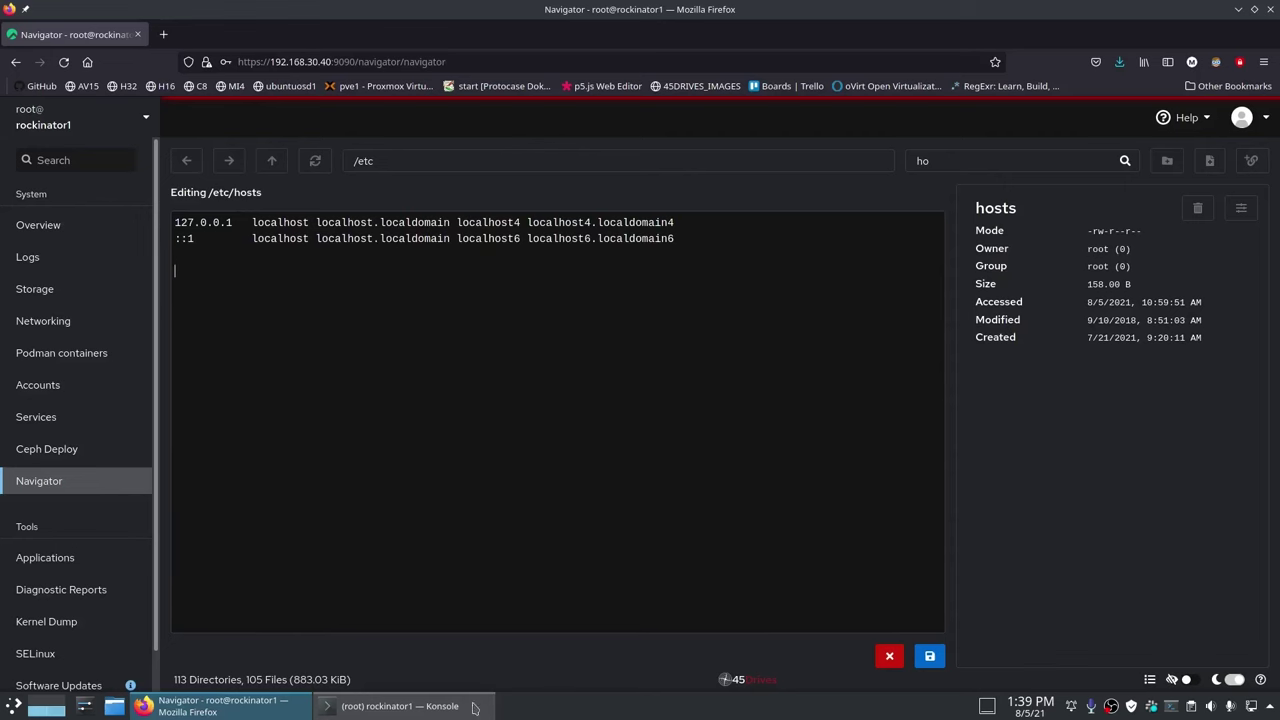
# Step: Minimise Firefox to reveal the desktop
pyautogui.click(400, 706)
pyautogui.click(400, 706)
pyautogui.click(215, 706)
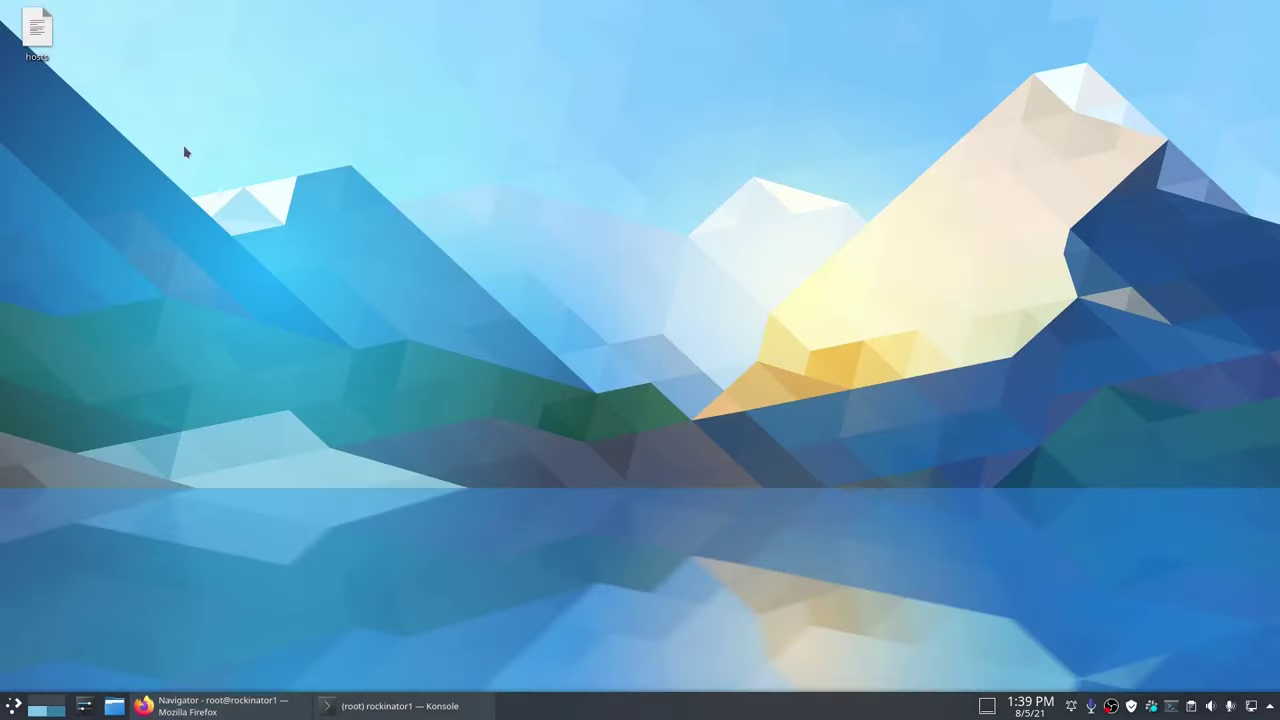
# Step: Open the desktop hosts file in Kate and copy lines 4–9 with the server entries
pyautogui.doubleClick(40, 28)
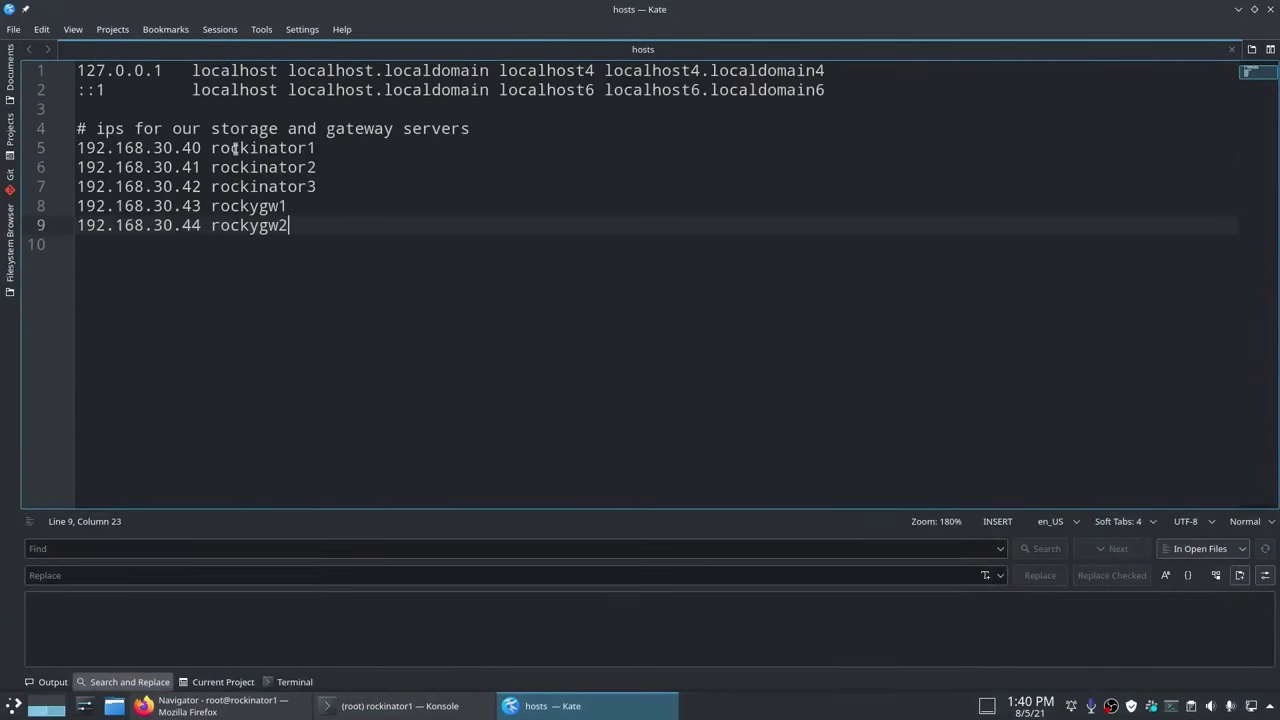
pyautogui.scroll(4, 473, 320)
pyautogui.moveTo(86, 142)
pyautogui.mouseDown()
pyautogui.moveTo(380, 263)
pyautogui.moveTo(396, 258)
pyautogui.moveTo(87, 142)
pyautogui.mouseUp()
pyautogui.hotkey('ctrl', 'c')
pyautogui.click(537, 331)
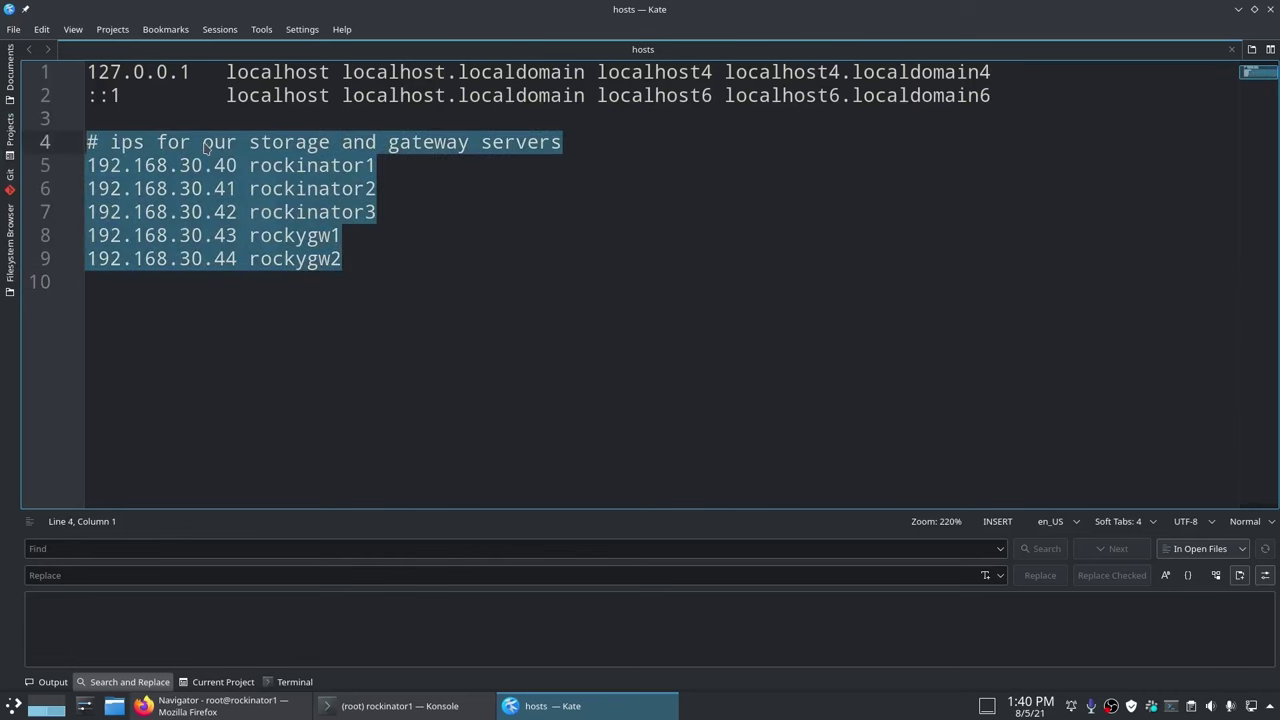
pyautogui.click(215, 706)
# Step: Paste the five server entries into /etc/hosts and save the file
pyautogui.click(234, 279)
pyautogui.hotkey('ctrl', 'v')
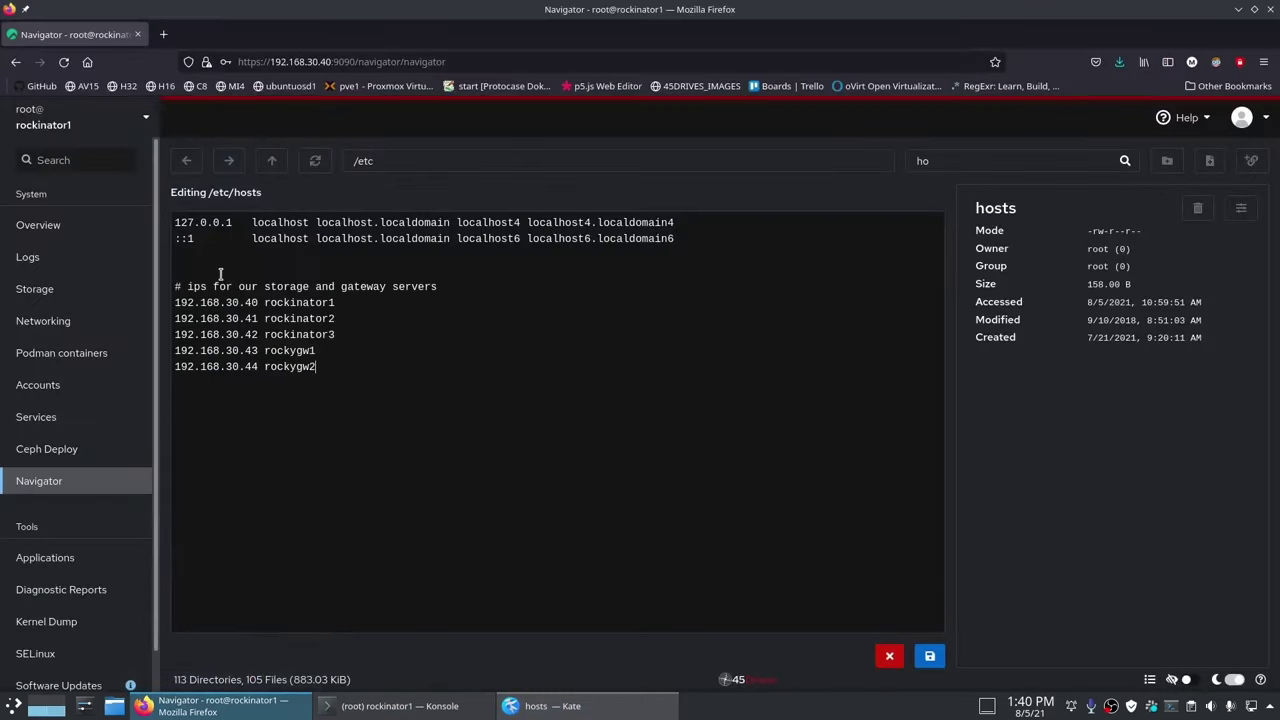
pyautogui.click(931, 657)
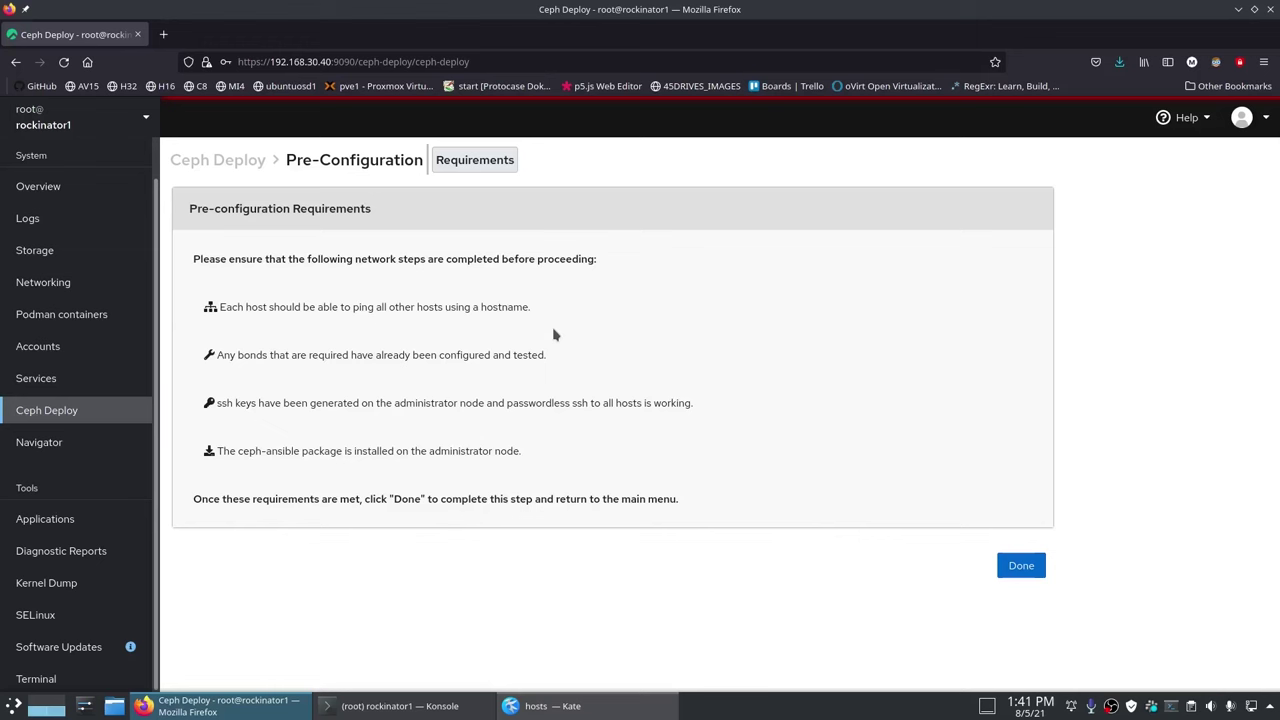
# Step: Ping rockinator2 and rockinator3 from the web console terminal, then clear it
pyautogui.click(100, 683)
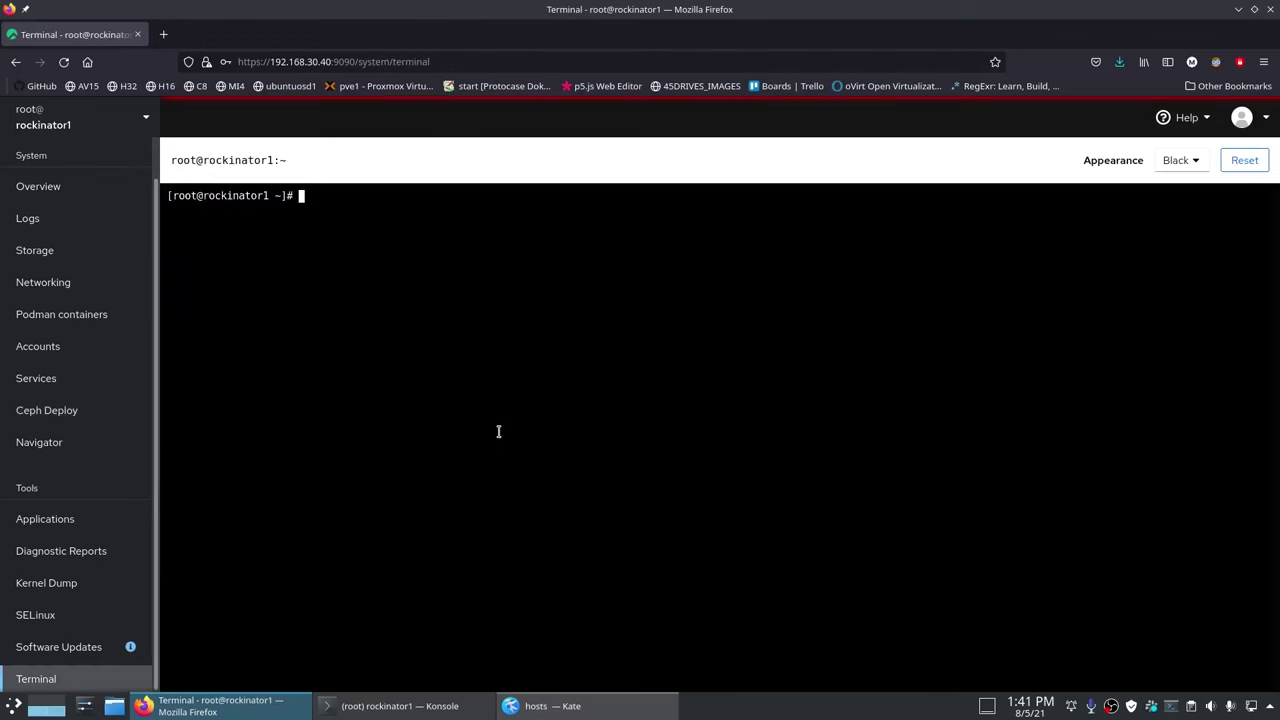
pyautogui.write('ping rockinator2')
pyautogui.press('Return')
pyautogui.hotkey('ctrl', 'c')
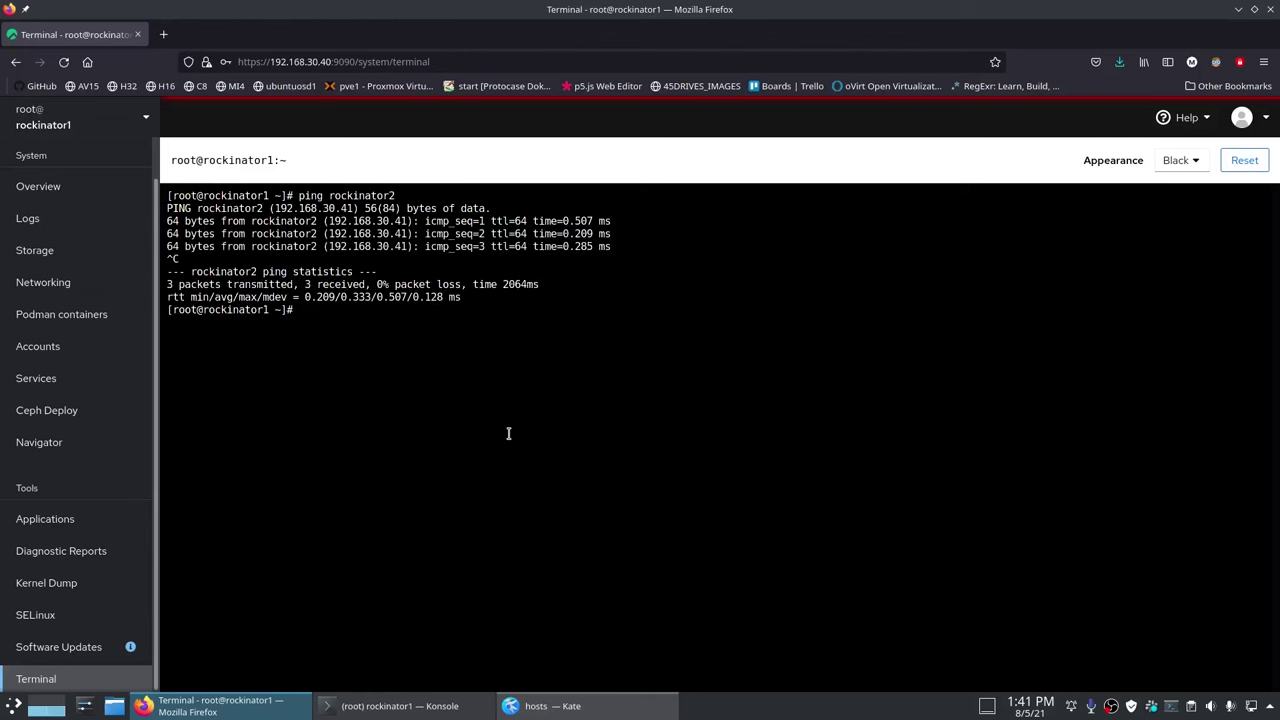
pyautogui.press('Up')
pyautogui.press('BackSpace')
pyautogui.write('3')
pyautogui.press('Return')
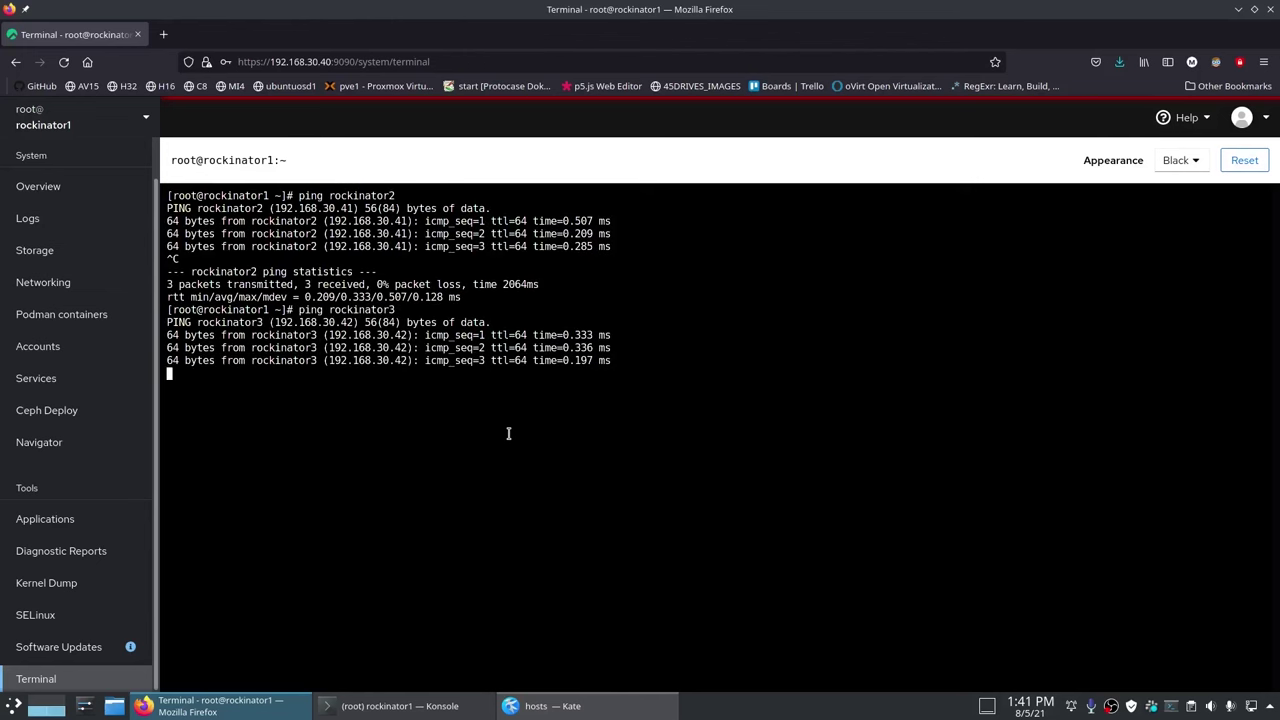
pyautogui.hotkey('ctrl', 'c')
pyautogui.hotkey('ctrl', 'l')
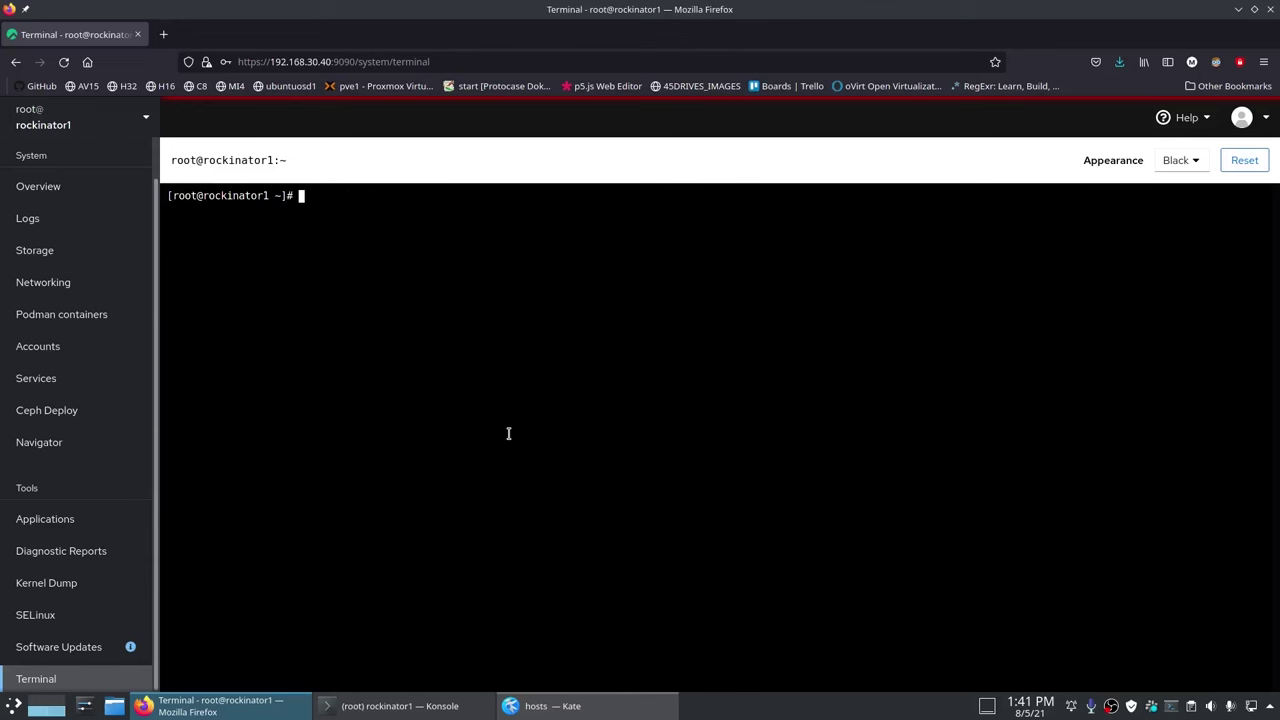
pyautogui.click(78, 420)
# Step: Highlight the bonds and passwordless-ssh administrator node requirements on the pre-configuration page
pyautogui.moveTo(186, 352); pyautogui.dragTo(597, 369)
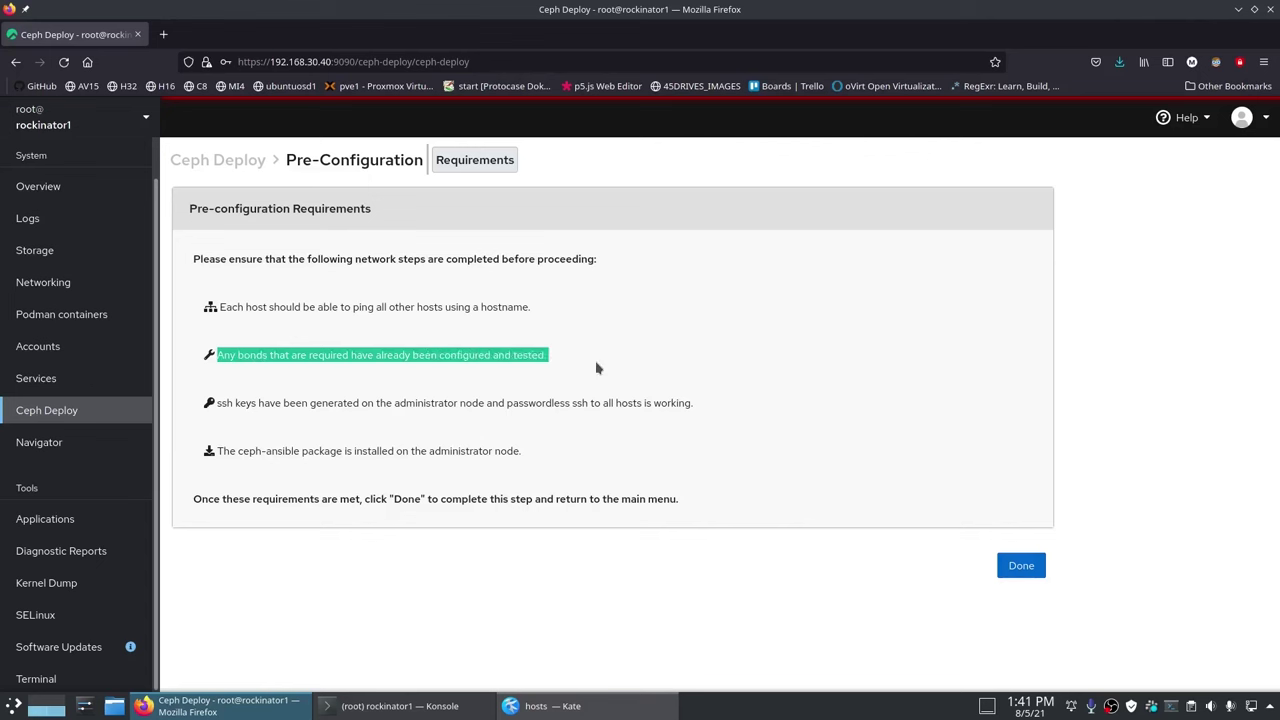
pyautogui.click(597, 369)
pyautogui.moveTo(394, 403); pyautogui.dragTo(703, 406)
pyautogui.click(516, 479)
pyautogui.click(700, 406)
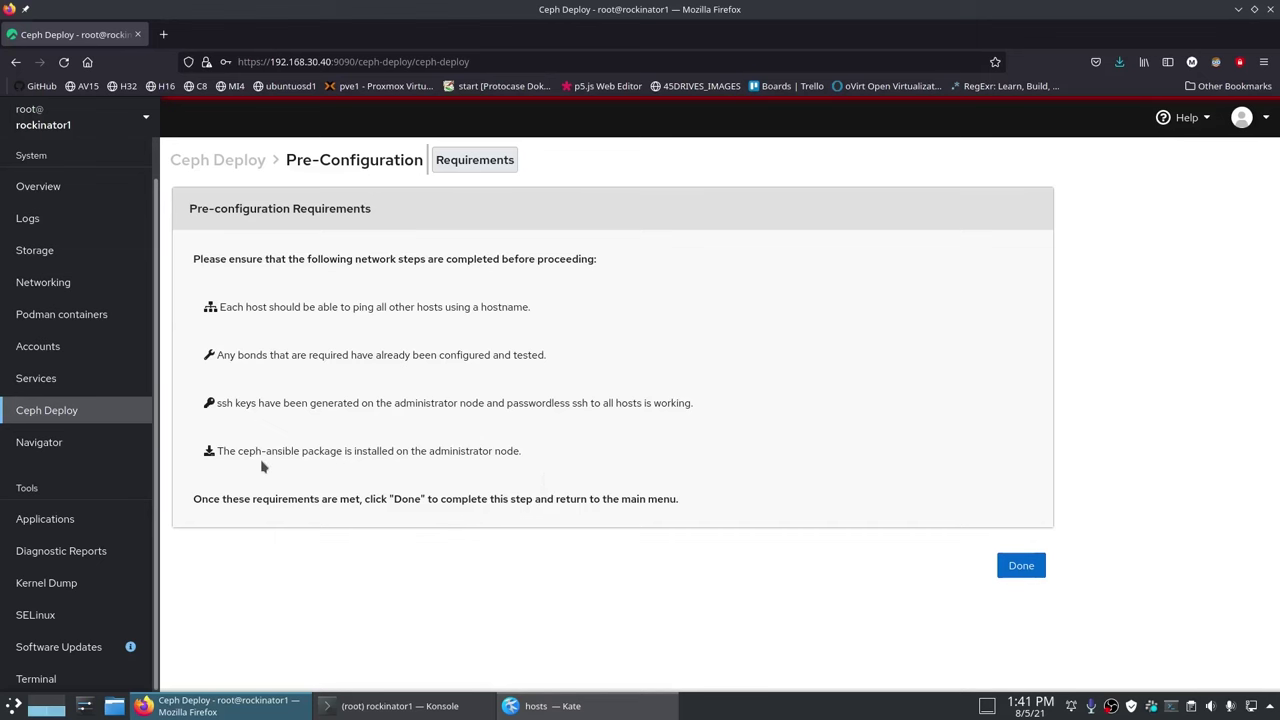
# Step: Generate an RSA key pair with ssh-keygen, accepting the defaults
pyautogui.click(36, 679)
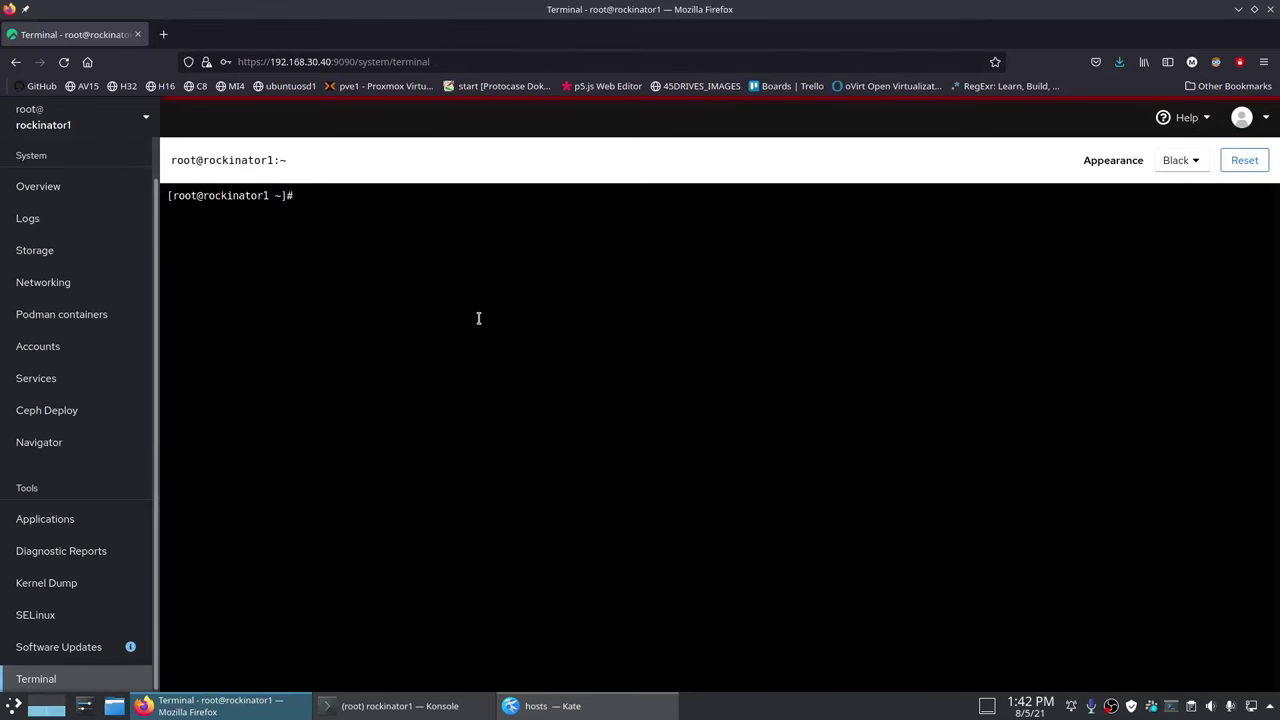
pyautogui.write('ssh-key')
pyautogui.write('gen')
pyautogui.press('Return')
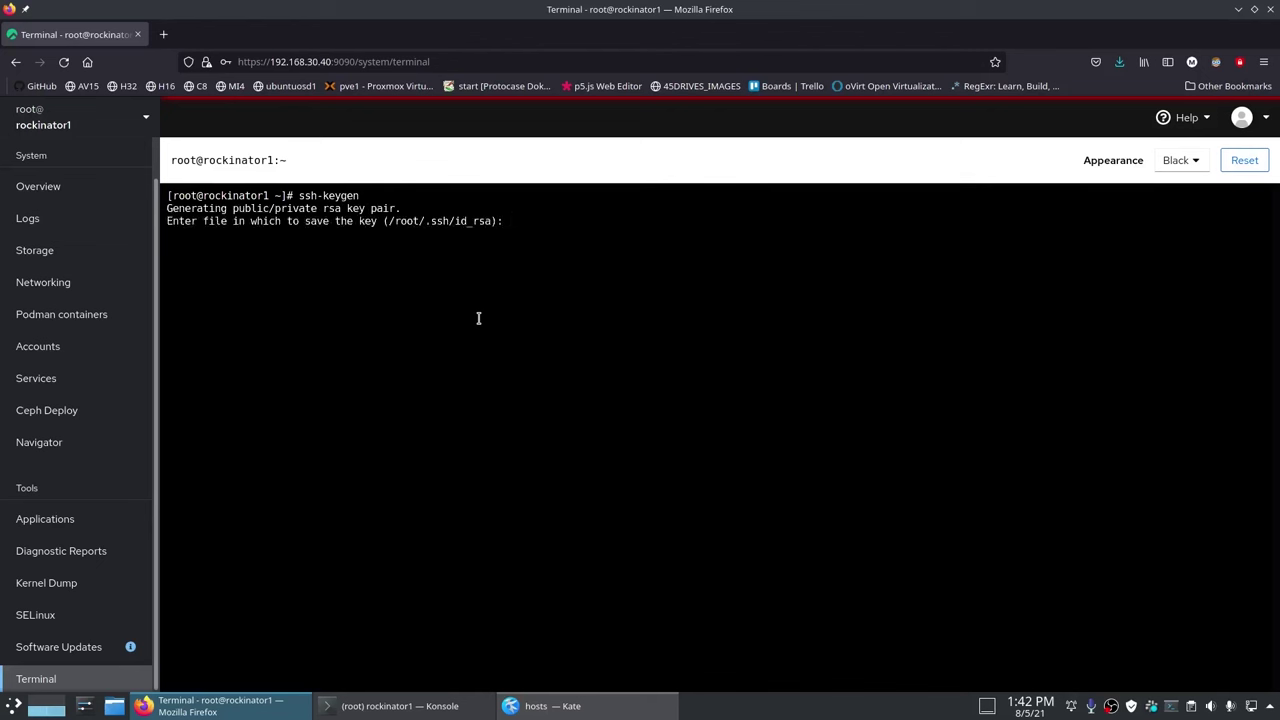
pyautogui.press('Return')
pyautogui.press('Return')
pyautogui.press('Return')
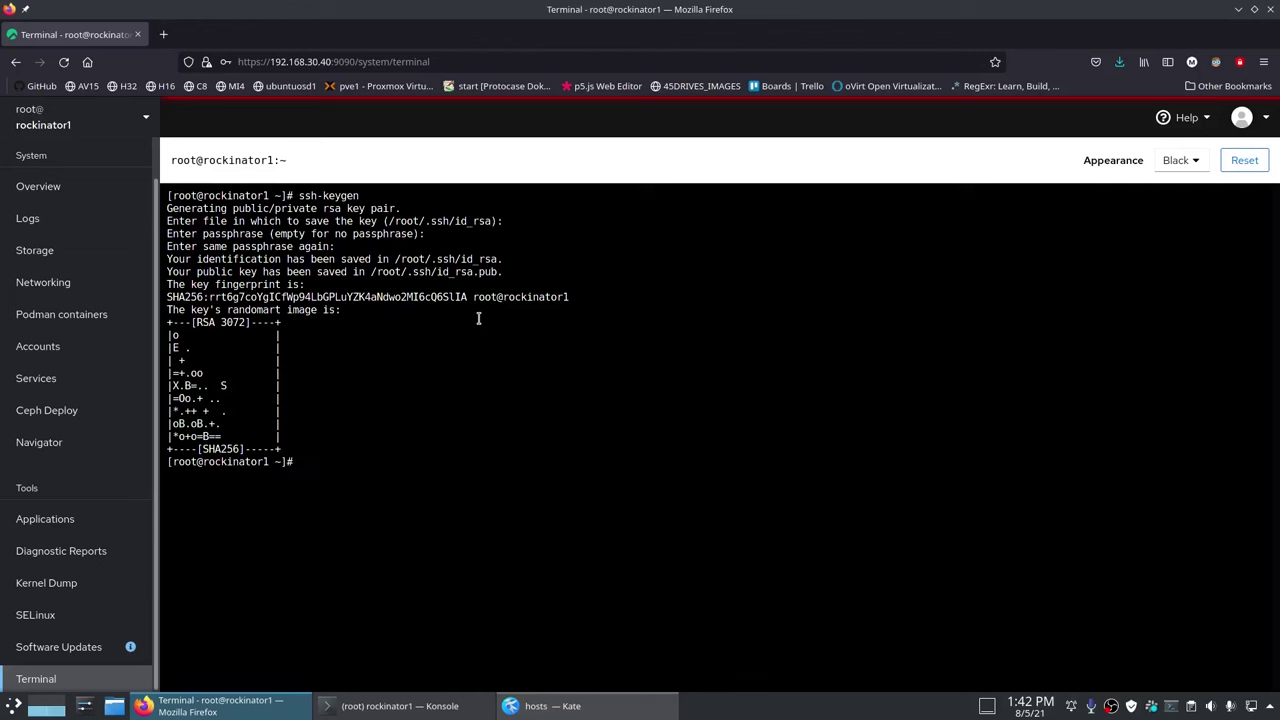
# Step: Install the public key on rockinator2 and rockinator3 with ssh-copy-id
pyautogui.write('ssh-copy-id -i ~/.ssh/id_rsa.pub')
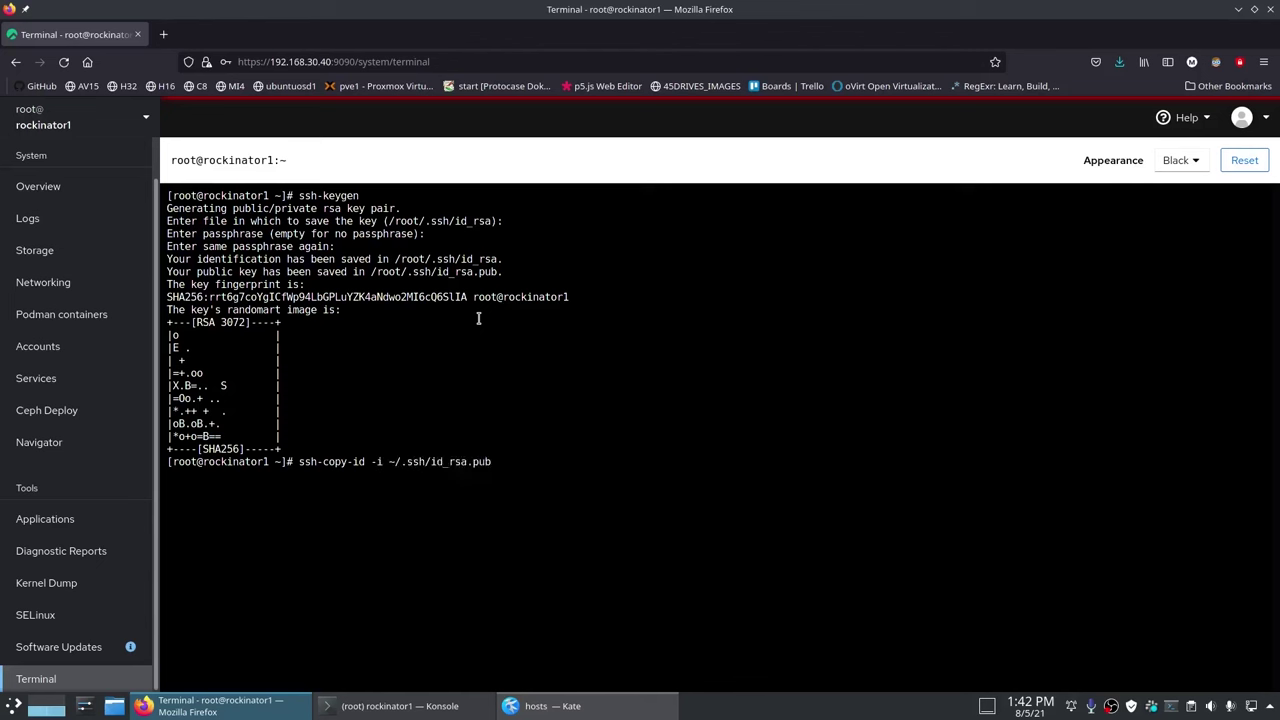
pyautogui.write(' rockinator2')
pyautogui.press('Return')
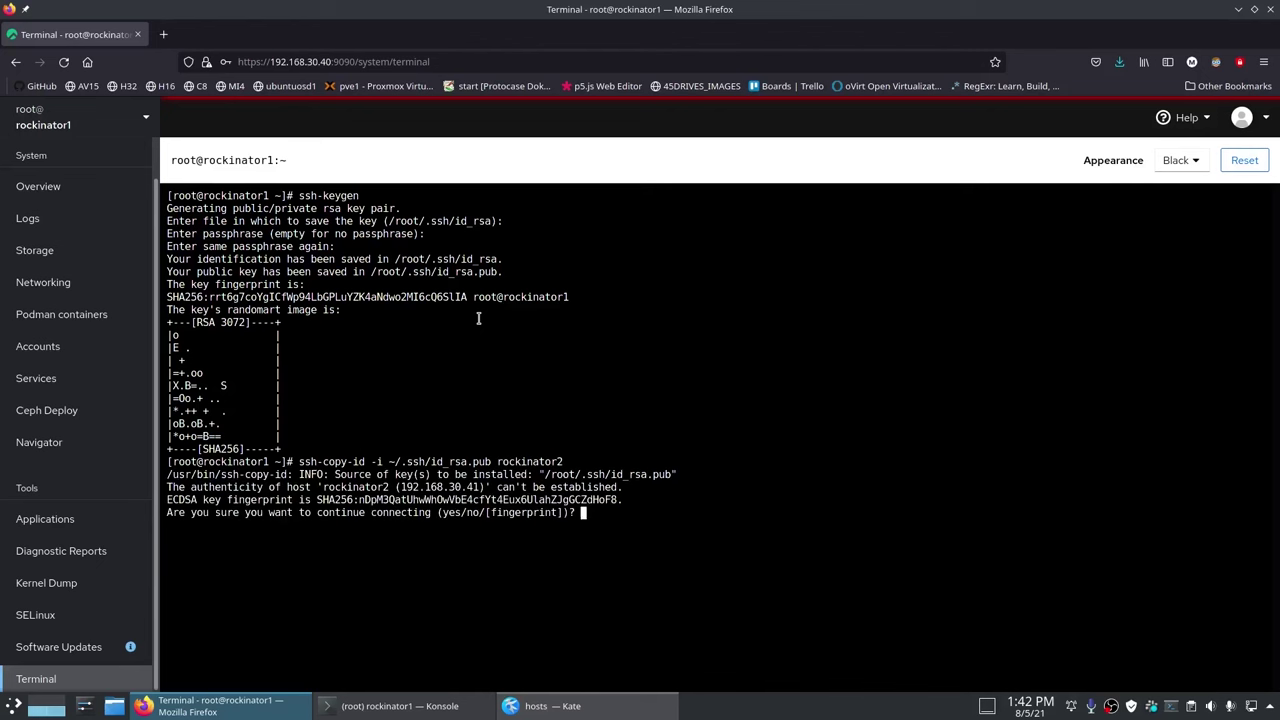
pyautogui.write('yes')
pyautogui.press('Return')
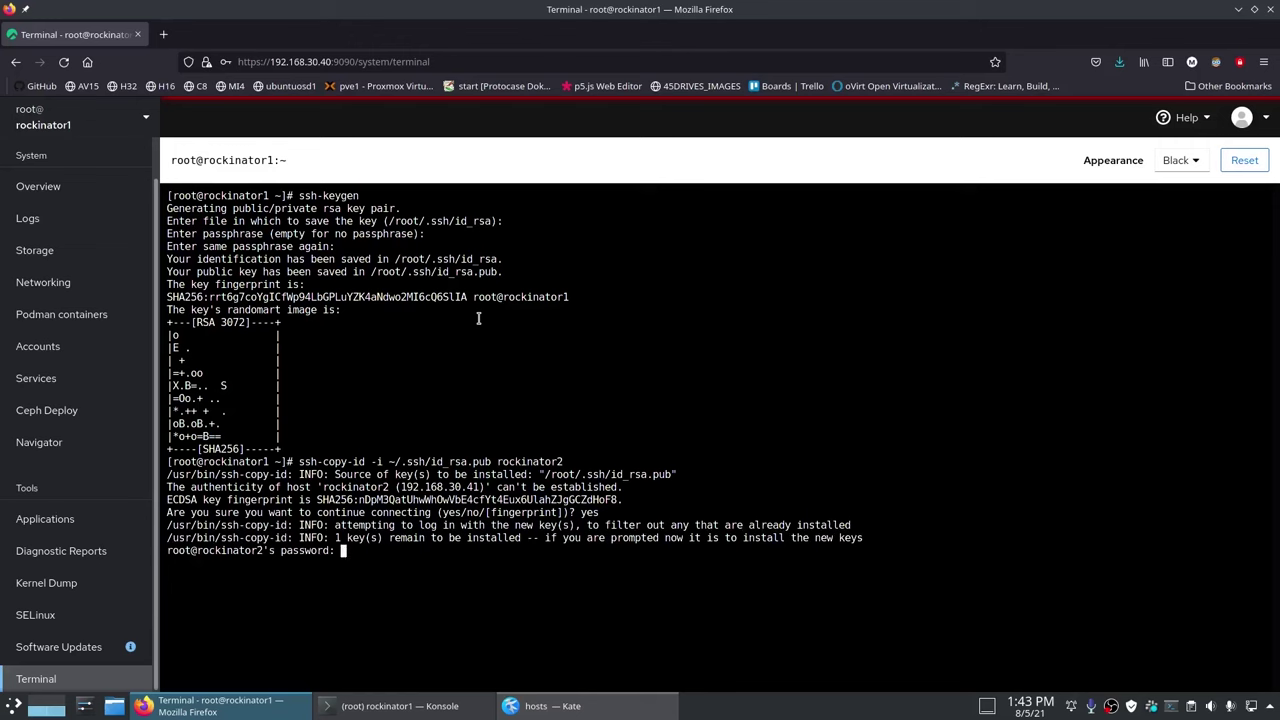
pyautogui.press('Return')
pyautogui.press('Up')
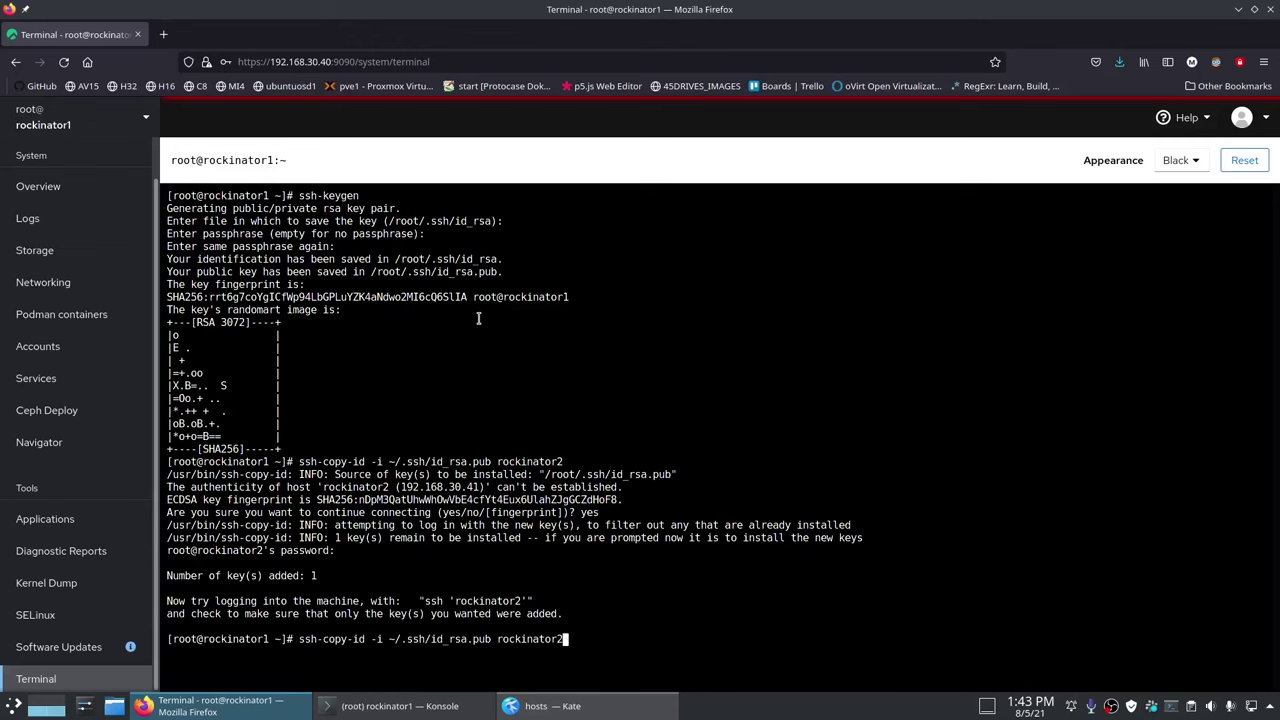
pyautogui.press('BackSpace')
pyautogui.write('3')
pyautogui.press('Return')
pyautogui.write('yes')
pyautogui.press('Return')
# Step: Copy the key to rockinator1, rockygw1 and rockygw2, then type an rsync of /etc/hosts
pyautogui.press('Return')
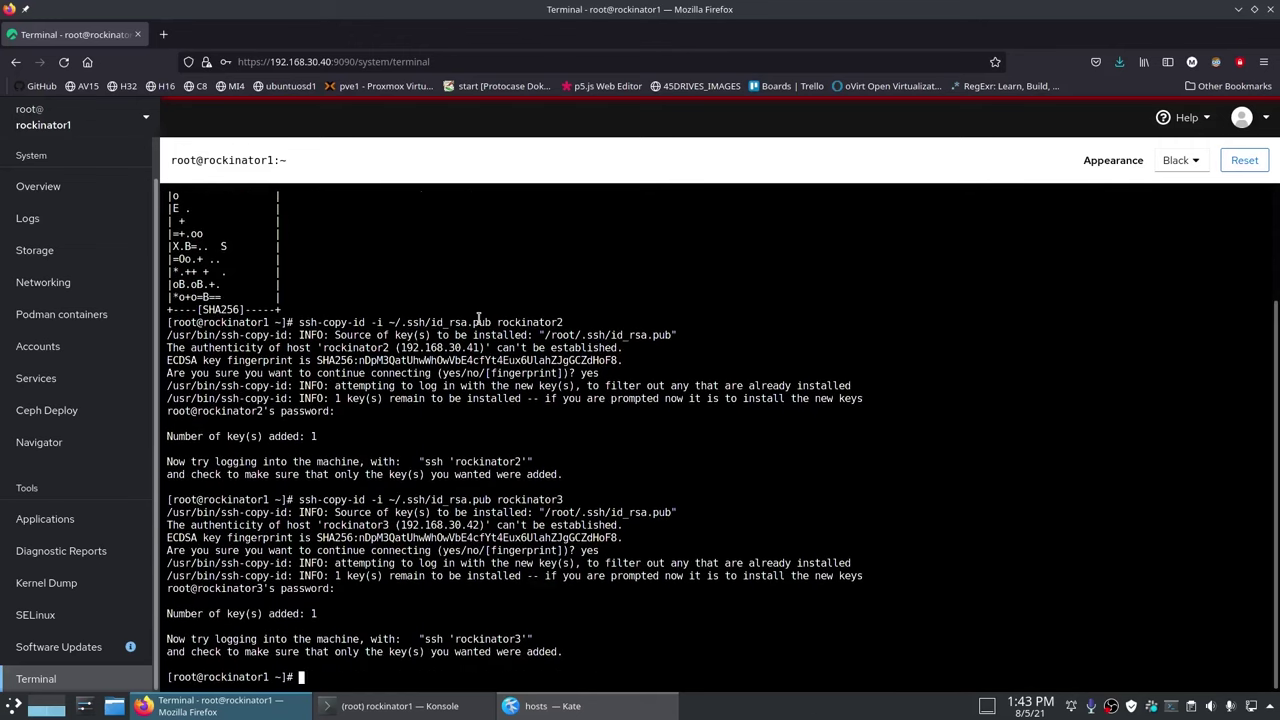
pyautogui.press('Up')
pyautogui.press('BackSpace')
pyautogui.write('1')
pyautogui.press('Return')
pyautogui.write('yes')
pyautogui.press('Return')
pyautogui.press('Return')
pyautogui.press('Up')
pyautogui.press('BackSpace')
pyautogui.press('BackSpace')
pyautogui.press('BackSpace')
pyautogui.press('BackSpace')
pyautogui.press('BackSpace')
pyautogui.press('BackSpace')
pyautogui.press('BackSpace')
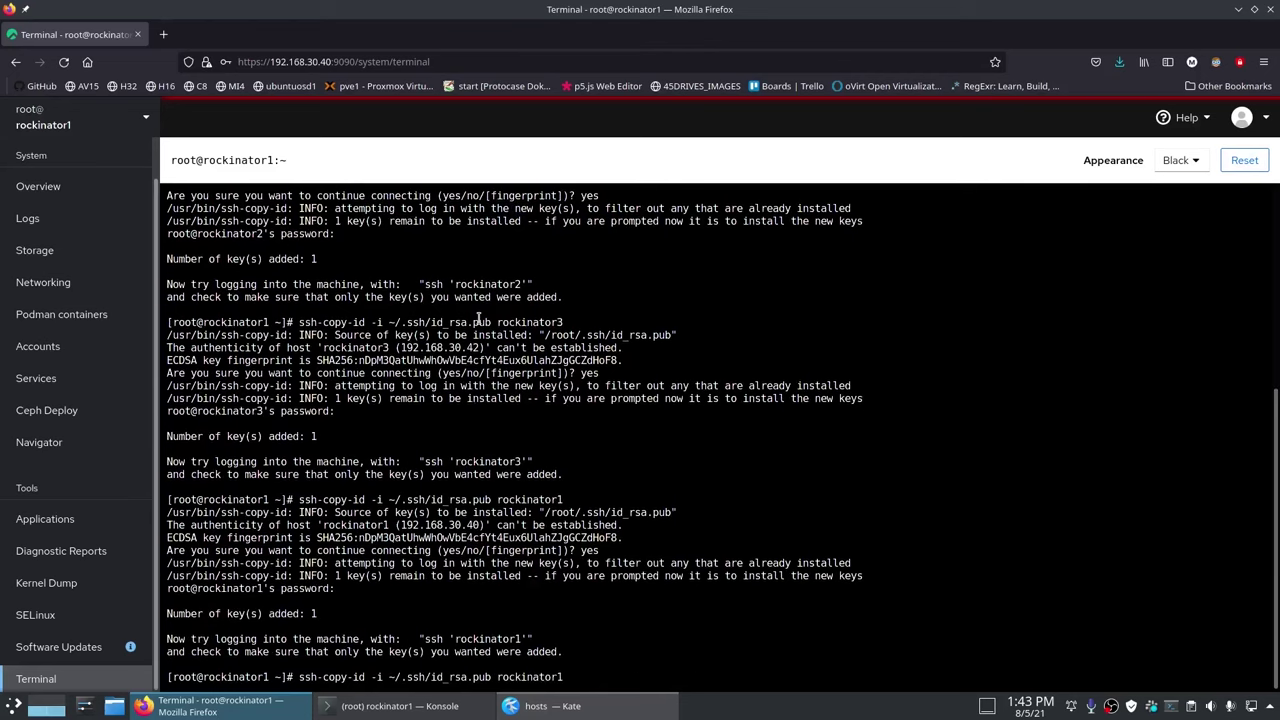
pyautogui.write('ygw1')
pyautogui.press('Return')
pyautogui.write('yes')
pyautogui.press('Return')
pyautogui.press('Return')
pyautogui.press('Up')
pyautogui.press('BackSpace')
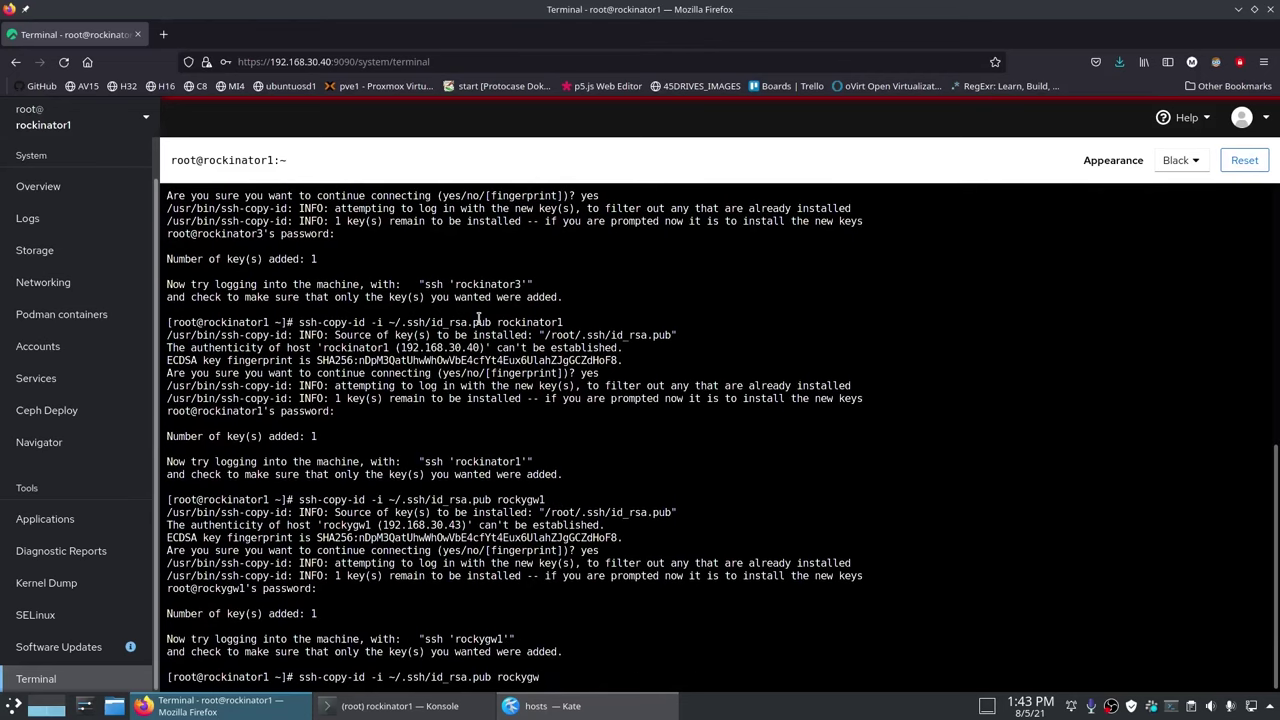
pyautogui.write('2')
pyautogui.press('Return')
pyautogui.write('yes')
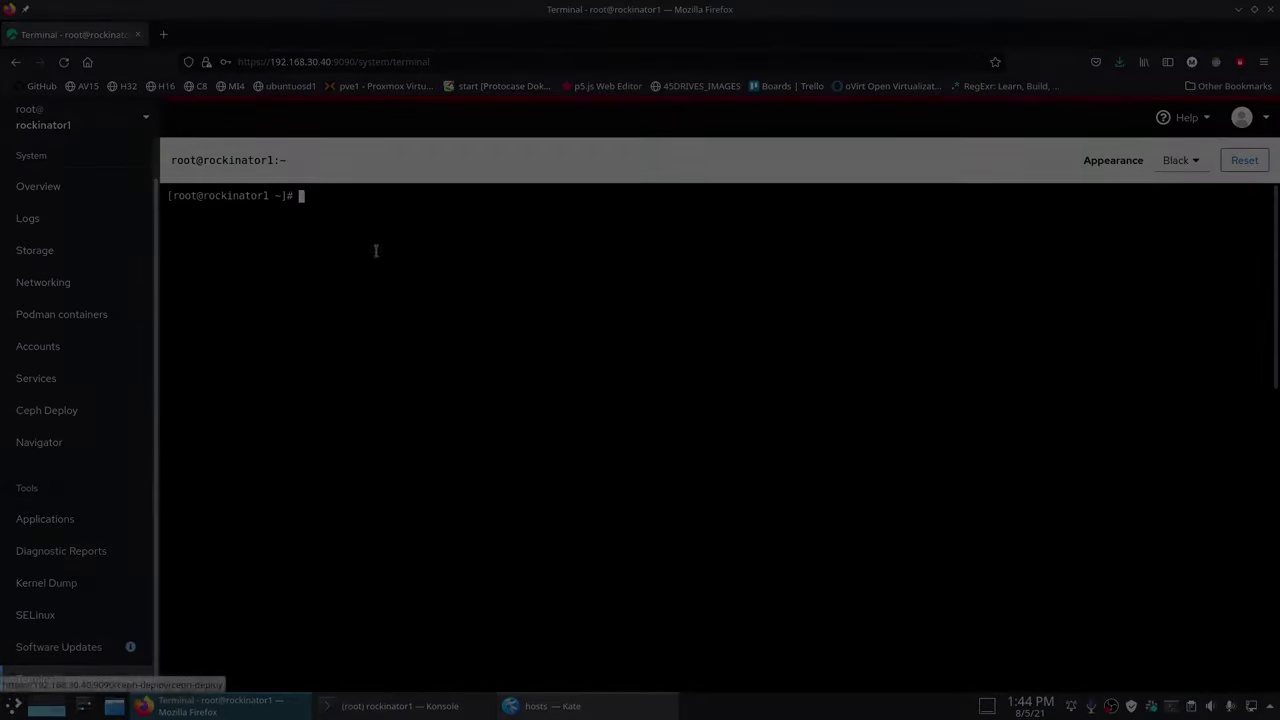
pyautogui.write('rsync')
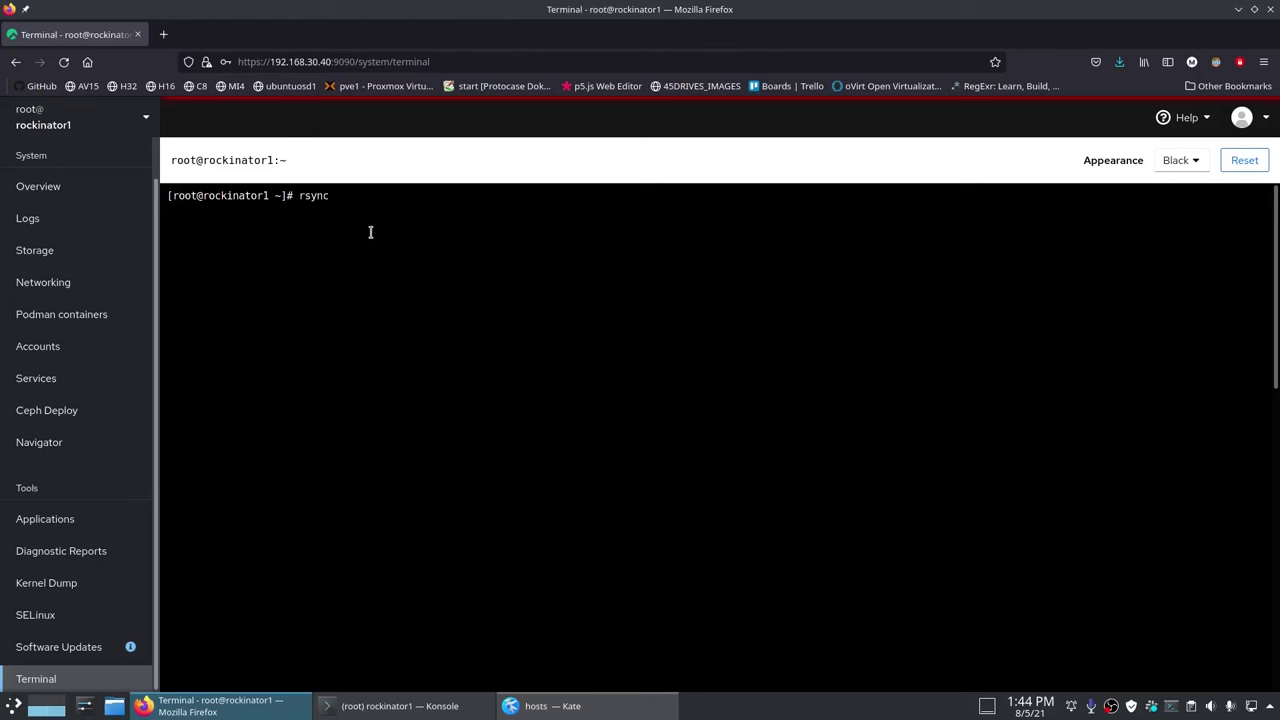
pyautogui.write(' /etc/hosts rockinator2')
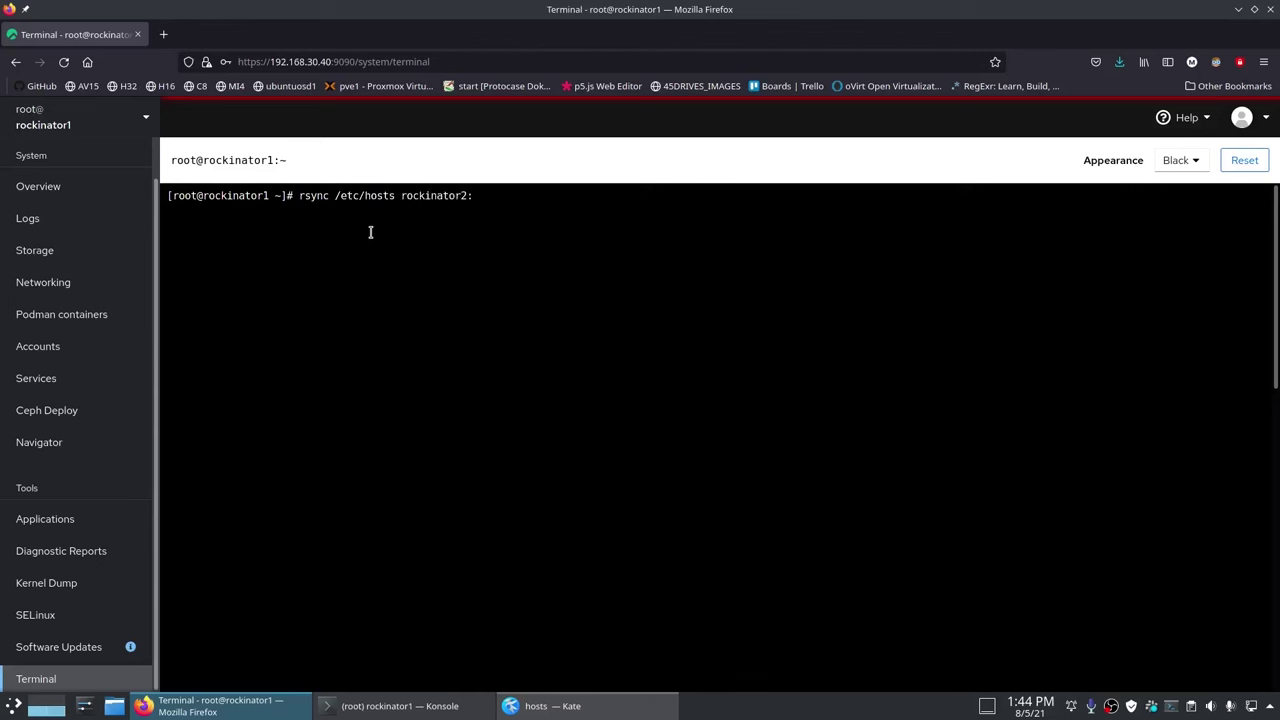
pyautogui.write(':/etc/hosts')
# Step: Rsync /etc/hosts to rockinator2, rockinator3, rockygw1 and rockygw2 by editing the recalled command
pyautogui.press('Up')
pyautogui.press('Left')
pyautogui.press('Left')
pyautogui.press('Left')
pyautogui.press('Left')
pyautogui.press('Left')
pyautogui.press('Left')
pyautogui.press('Left')
pyautogui.press('Left')
pyautogui.press('Left')
pyautogui.press('Left')
pyautogui.press('Left')
pyautogui.press('BackSpace')
pyautogui.write('3')
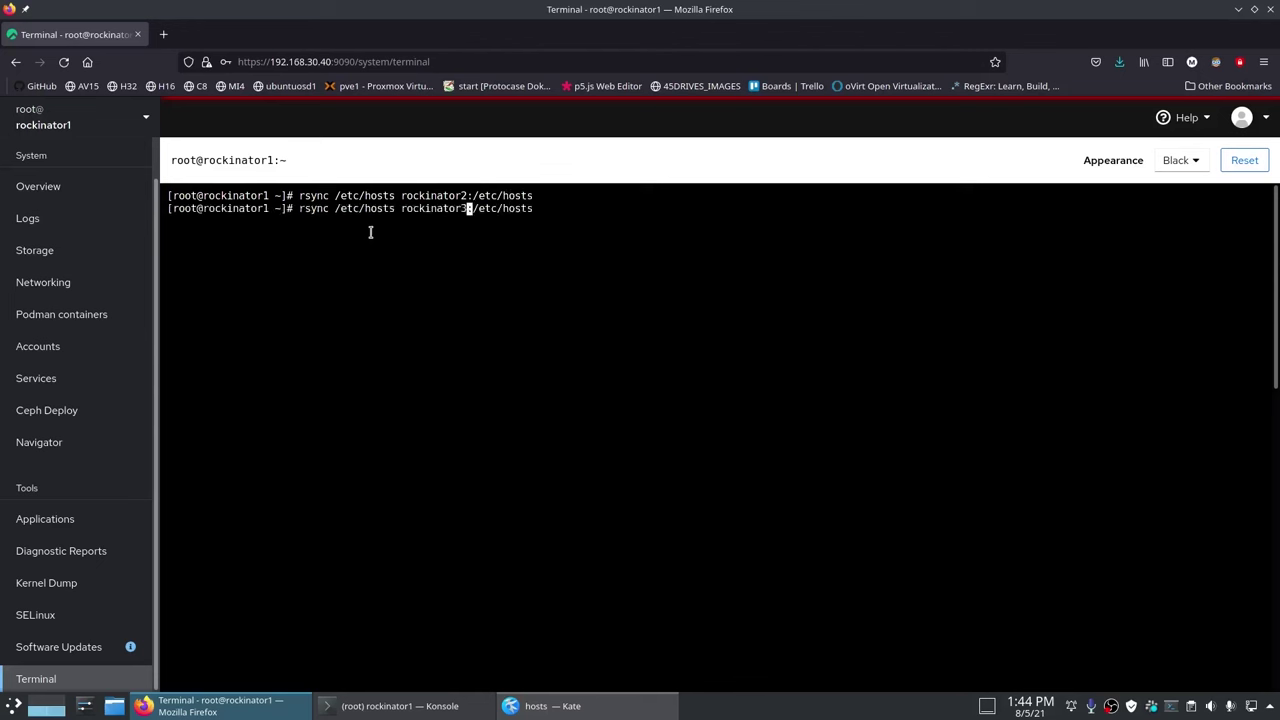
pyautogui.press('Return')
pyautogui.press('Up')
pyautogui.press('Left')
pyautogui.press('Left')
pyautogui.press('Left')
pyautogui.press('Left')
pyautogui.press('Left')
pyautogui.press('Left')
pyautogui.press('Left')
pyautogui.press('Left')
pyautogui.press('Left')
pyautogui.press('Left')
pyautogui.press('Left')
pyautogui.press('BackSpace')
pyautogui.press('BackSpace')
pyautogui.press('BackSpace')
pyautogui.press('BackSpace')
pyautogui.press('BackSpace')
pyautogui.press('BackSpace')
pyautogui.press('BackSpace')
pyautogui.write('ygwl')
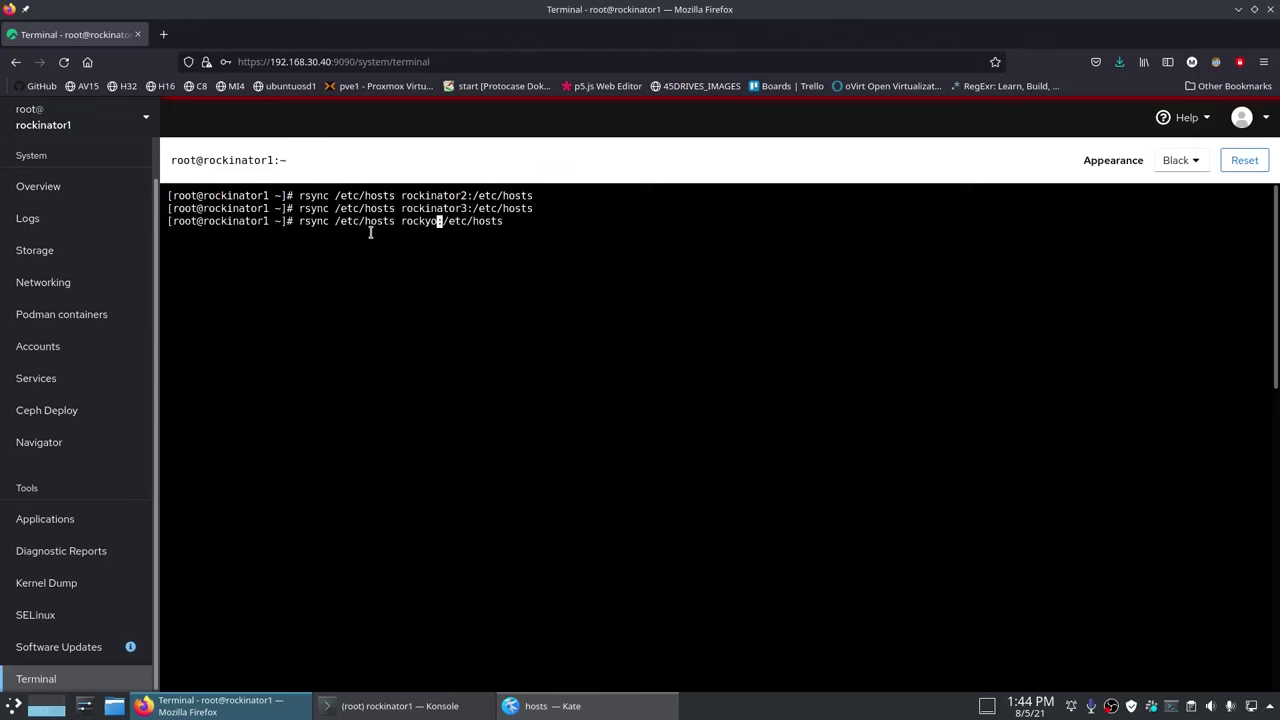
pyautogui.press('Return')
pyautogui.press('Up')
pyautogui.press('Left')
pyautogui.press('Left')
pyautogui.press('Left')
pyautogui.press('Left')
pyautogui.press('Left')
pyautogui.press('Left')
pyautogui.press('Left')
pyautogui.press('Left')
pyautogui.press('Left')
pyautogui.press('Left')
pyautogui.press('Left')
pyautogui.hotkey('ctrl', 'c')
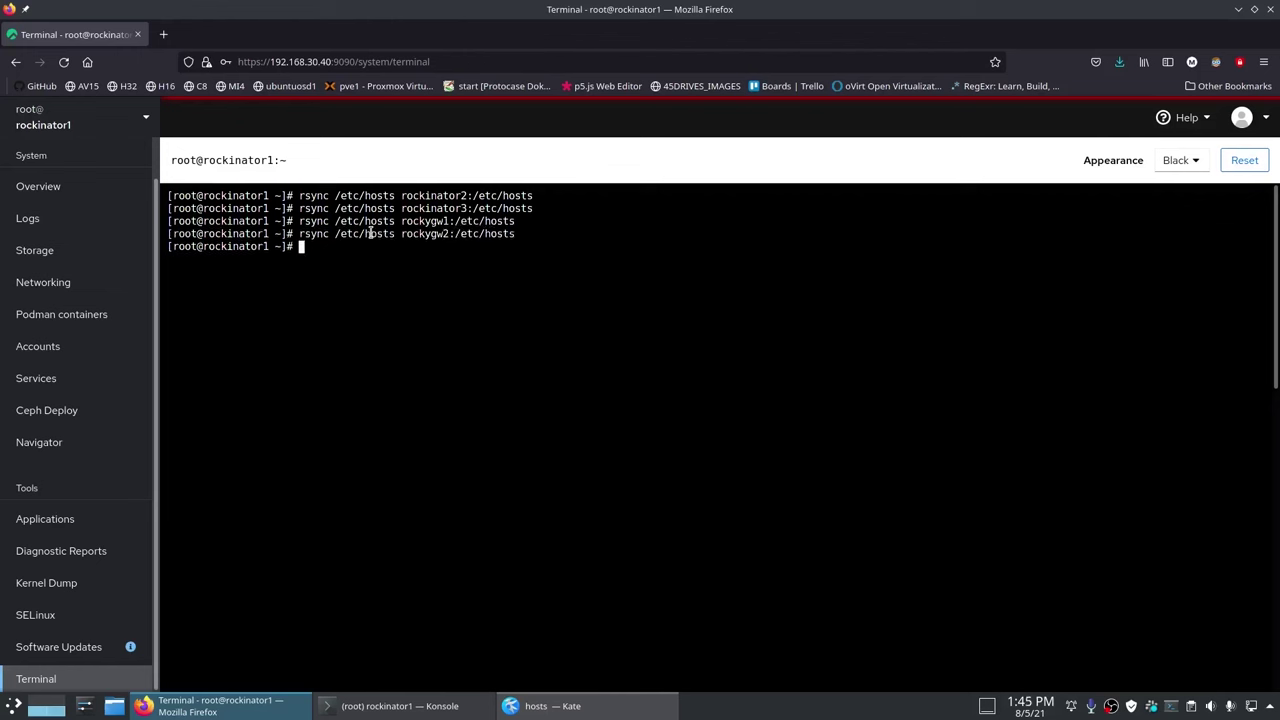
# Step: Verify rockygw2's /etc/hosts over ssh, then return to Ceph Deploy pre-configuration
pyautogui.hotkey('ctrl', 'l')
pyautogui.write('ssh rockygw2')
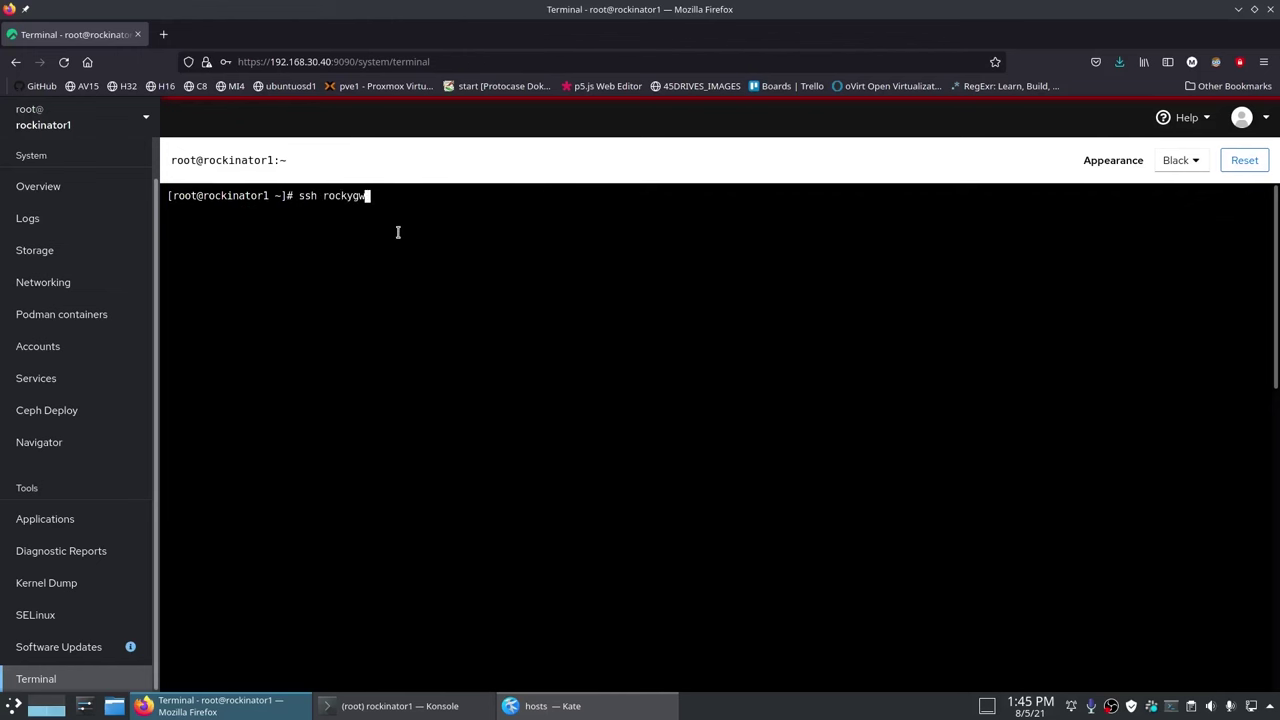
pyautogui.press('Return')
pyautogui.write('cat /etc/hosts')
pyautogui.press('Return')
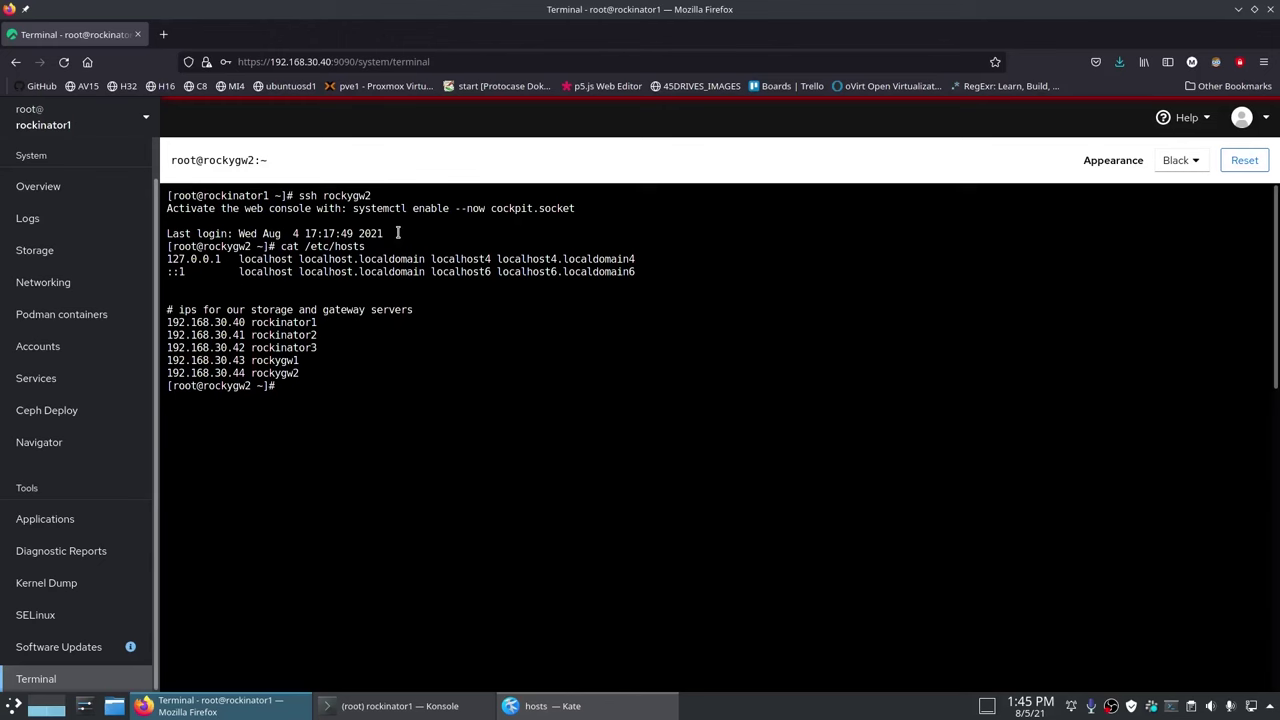
pyautogui.hotkey('ctrl', 'l')
pyautogui.click(46, 410)
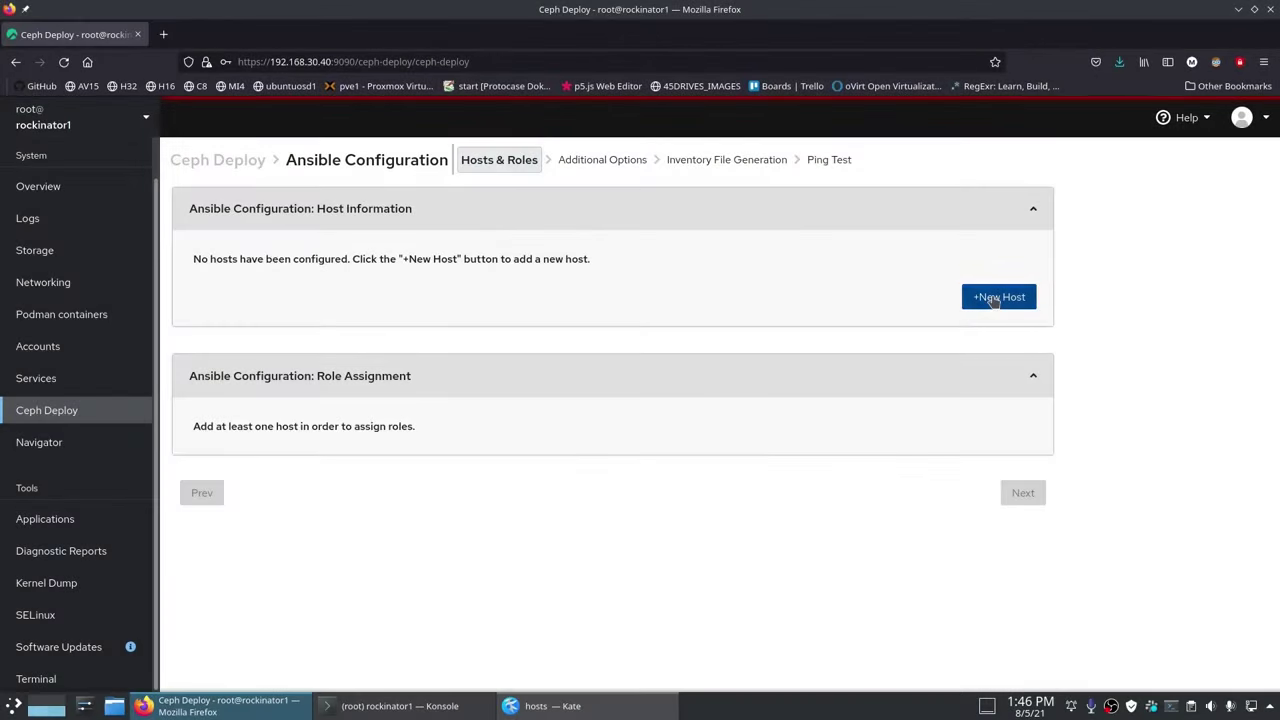
# Step: Add rockinator1 as the first host in the Hosts & Roles list
pyautogui.click(996, 297)
pyautogui.click(658, 227)
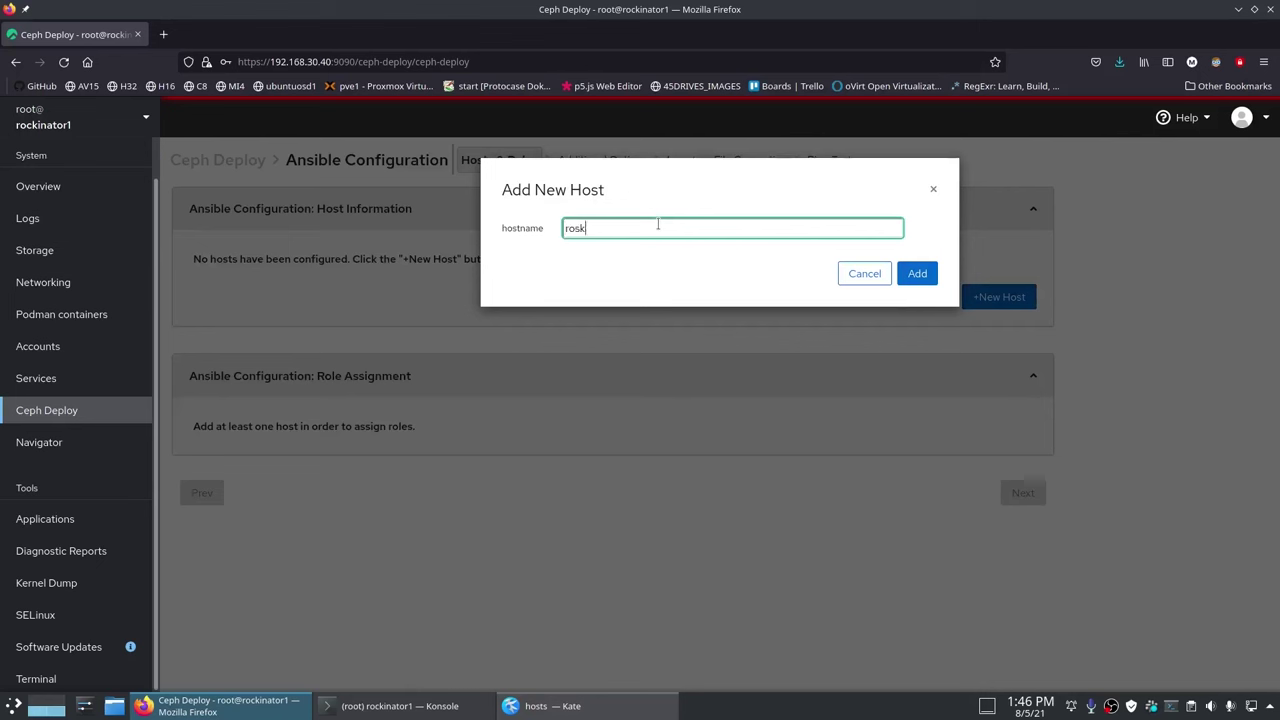
pyautogui.press('BackSpace')
pyautogui.write('ckinator1')
pyautogui.click(912, 278)
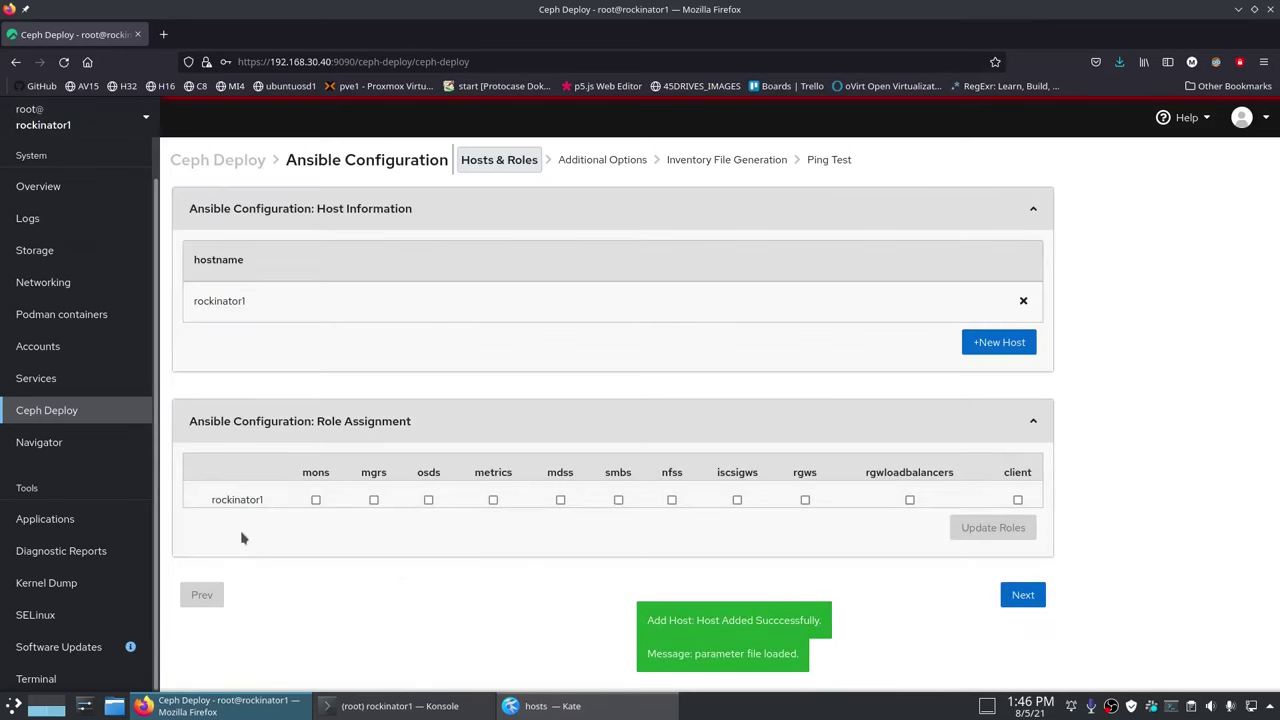
# Step: Add rockinator2, rockinator3 and rockygw1 as hosts, entering rockygw2 next
pyautogui.click(998, 343)
pyautogui.click(648, 229)
pyautogui.write('rockinator2')
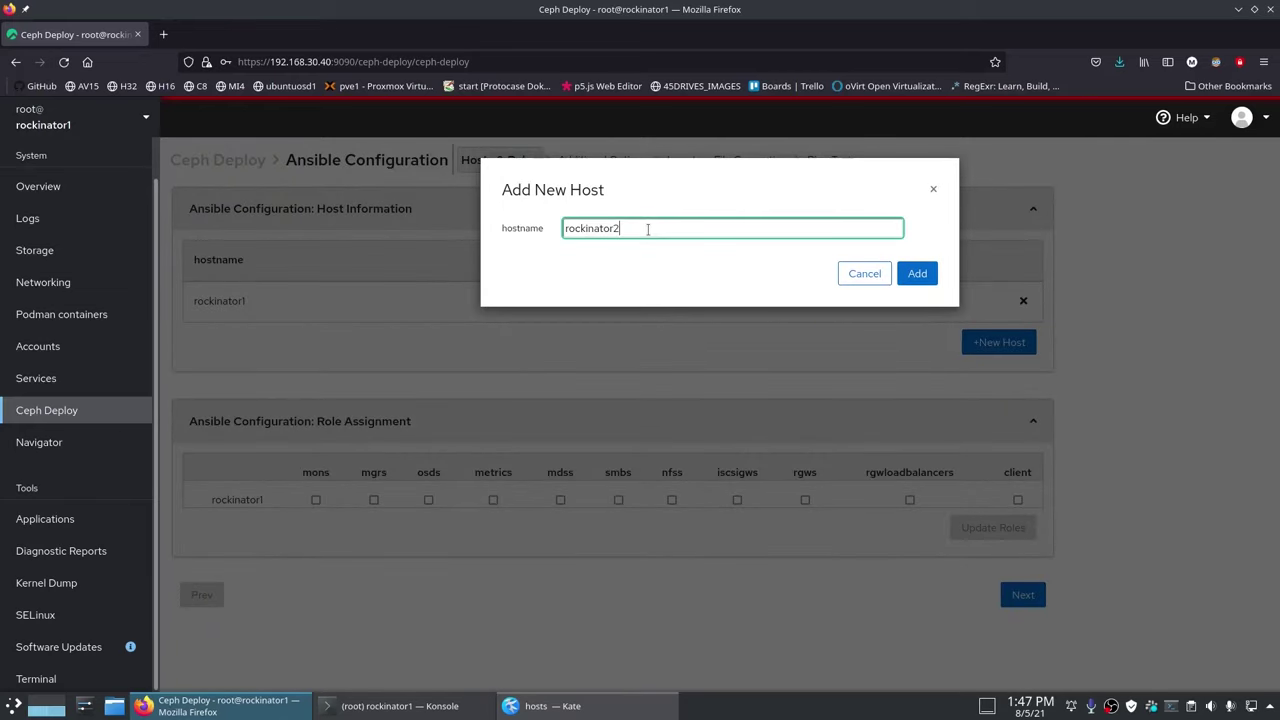
pyautogui.press('Return')
pyautogui.press('Return')
pyautogui.write('rockinator3')
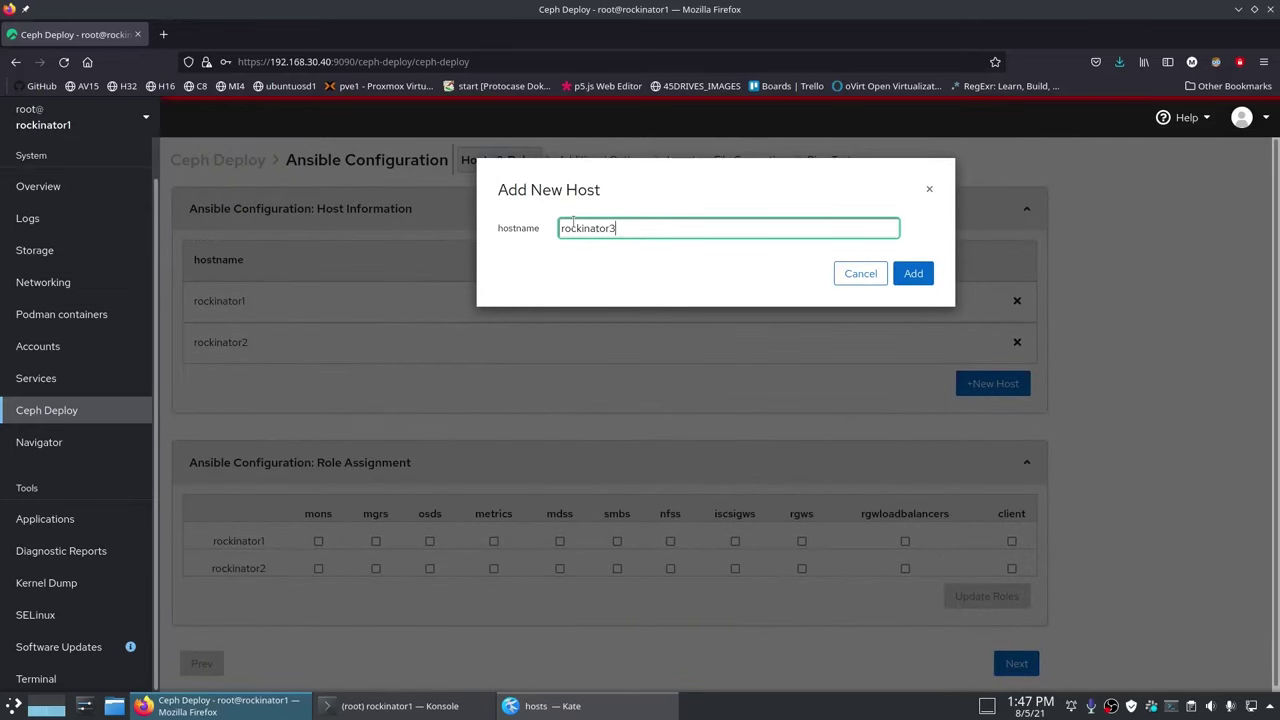
pyautogui.press('Return')
pyautogui.press('Return')
pyautogui.write('rockygw')
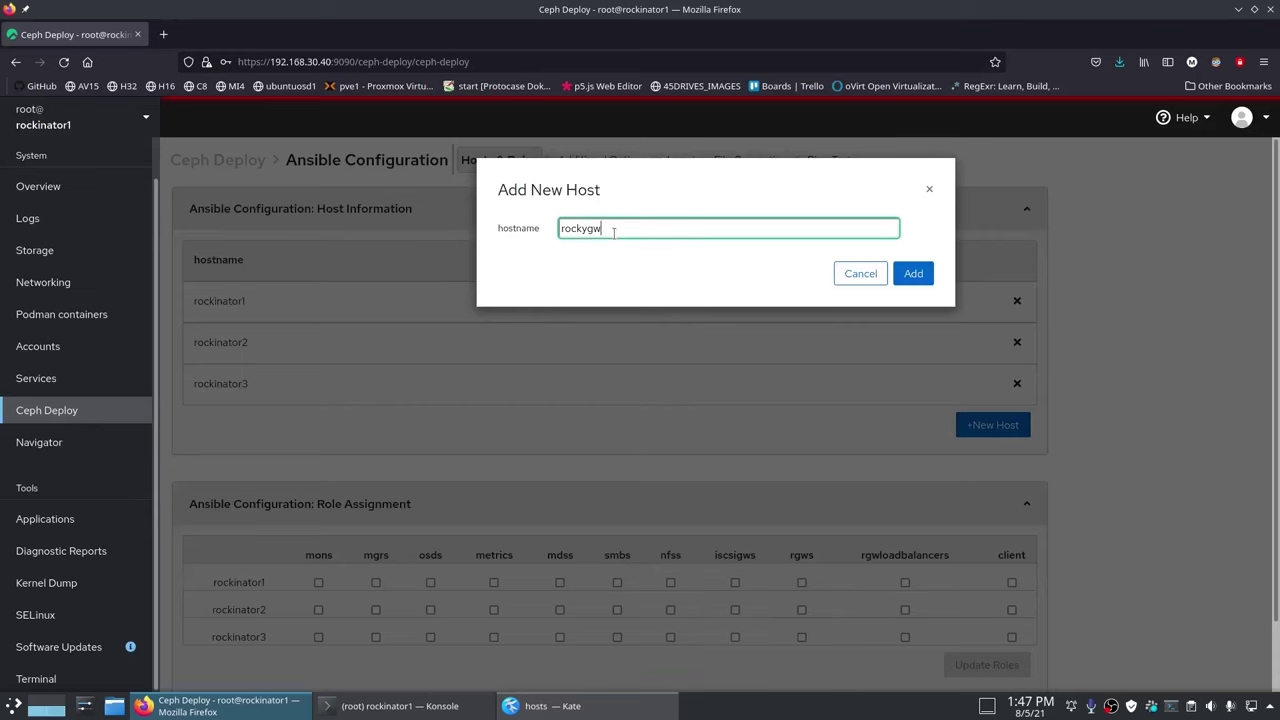
pyautogui.write('1')
pyautogui.press('Return')
pyautogui.press('Return')
pyautogui.write('rocky')
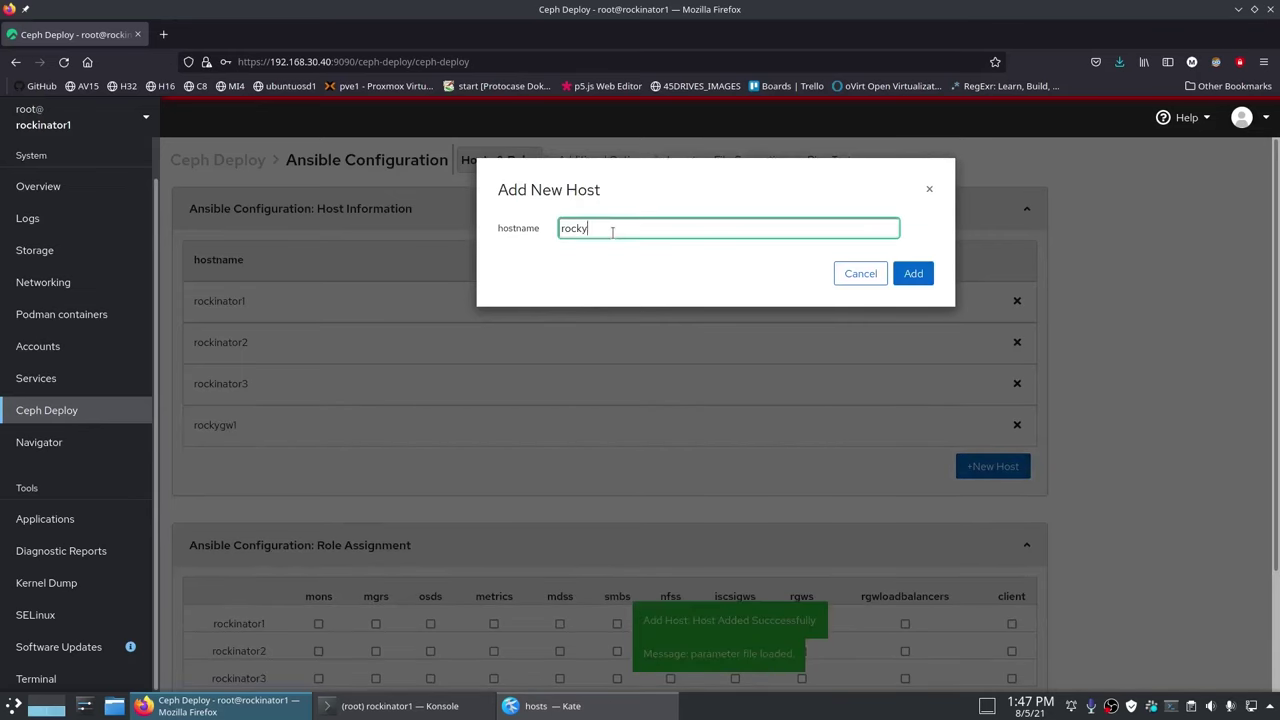
pyautogui.write('gw2')
pyautogui.press('Return')
# Step: Give rockinator1, rockinator2 and rockinator3 the osds, mgrs and mons roles
pyautogui.scroll(-4, 1115, 470)
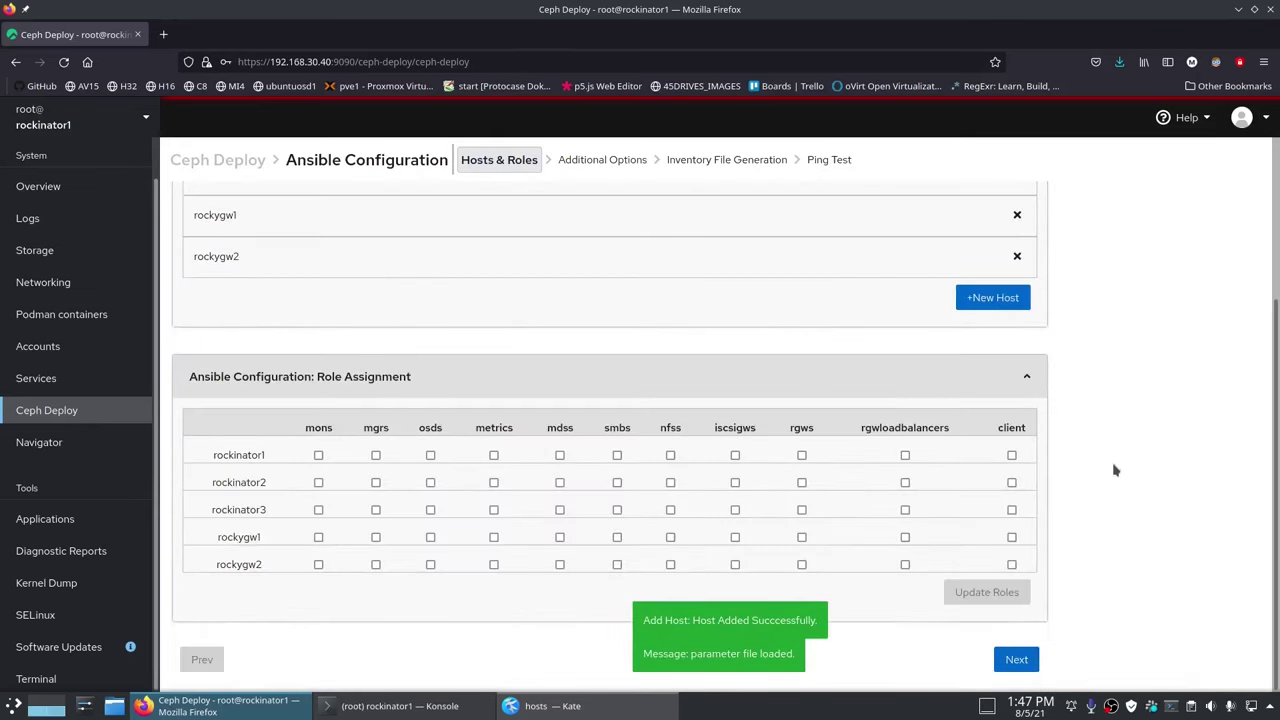
pyautogui.click(430, 455)
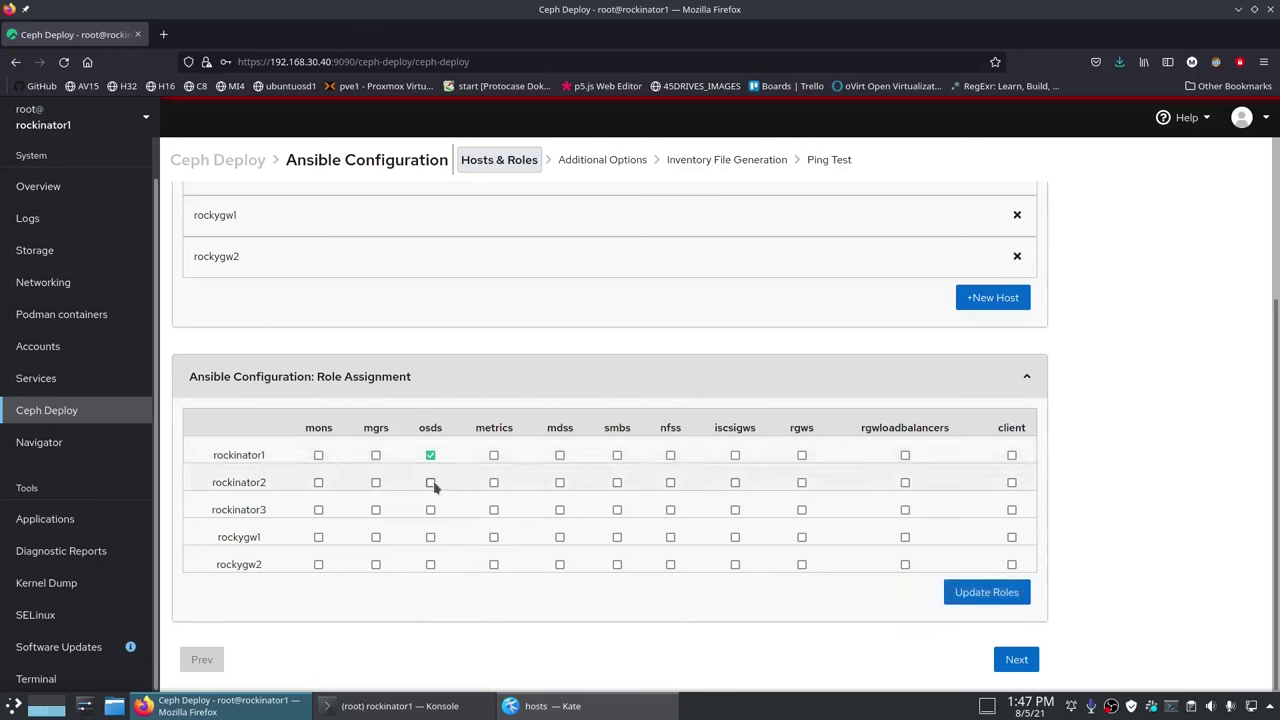
pyautogui.click(430, 482)
pyautogui.click(430, 509)
pyautogui.click(376, 455)
pyautogui.click(376, 482)
pyautogui.click(376, 509)
pyautogui.click(318, 455)
pyautogui.click(318, 482)
pyautogui.click(318, 509)
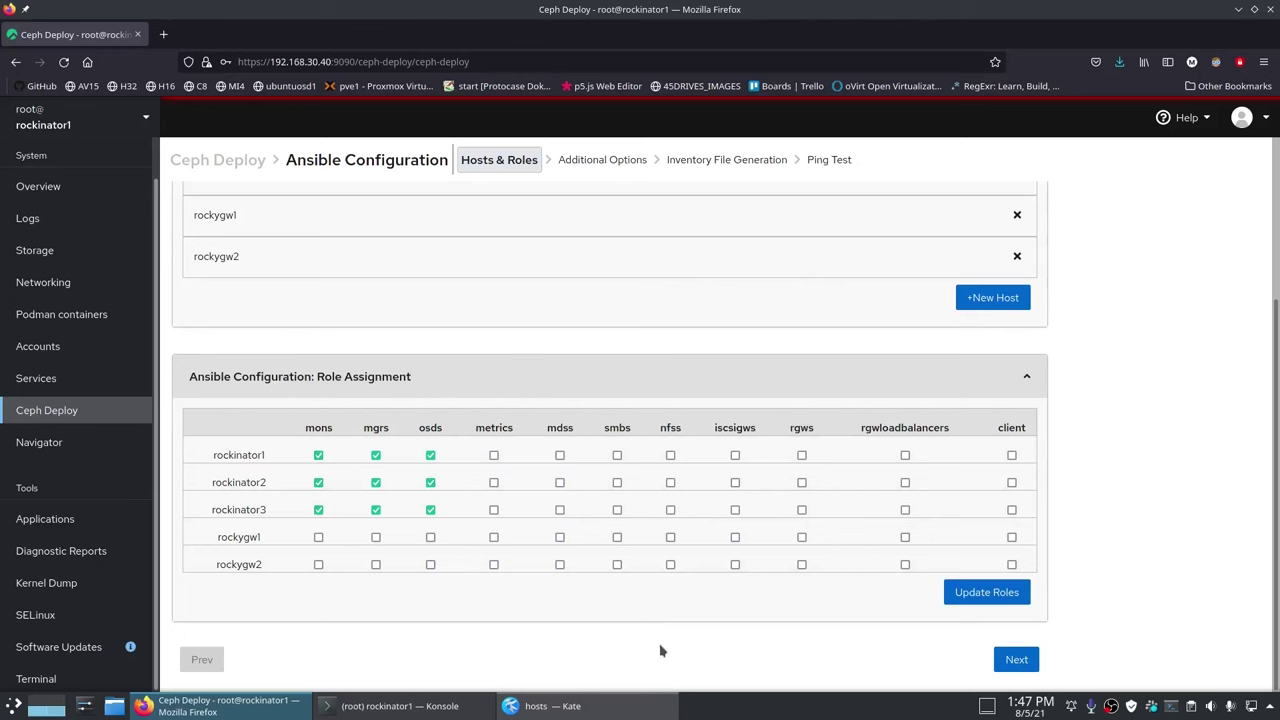
# Step: Give rockygw1 metrics and both gateways mdss and smbs, save the roles, and continue
pyautogui.click(493, 537)
pyautogui.click(560, 564)
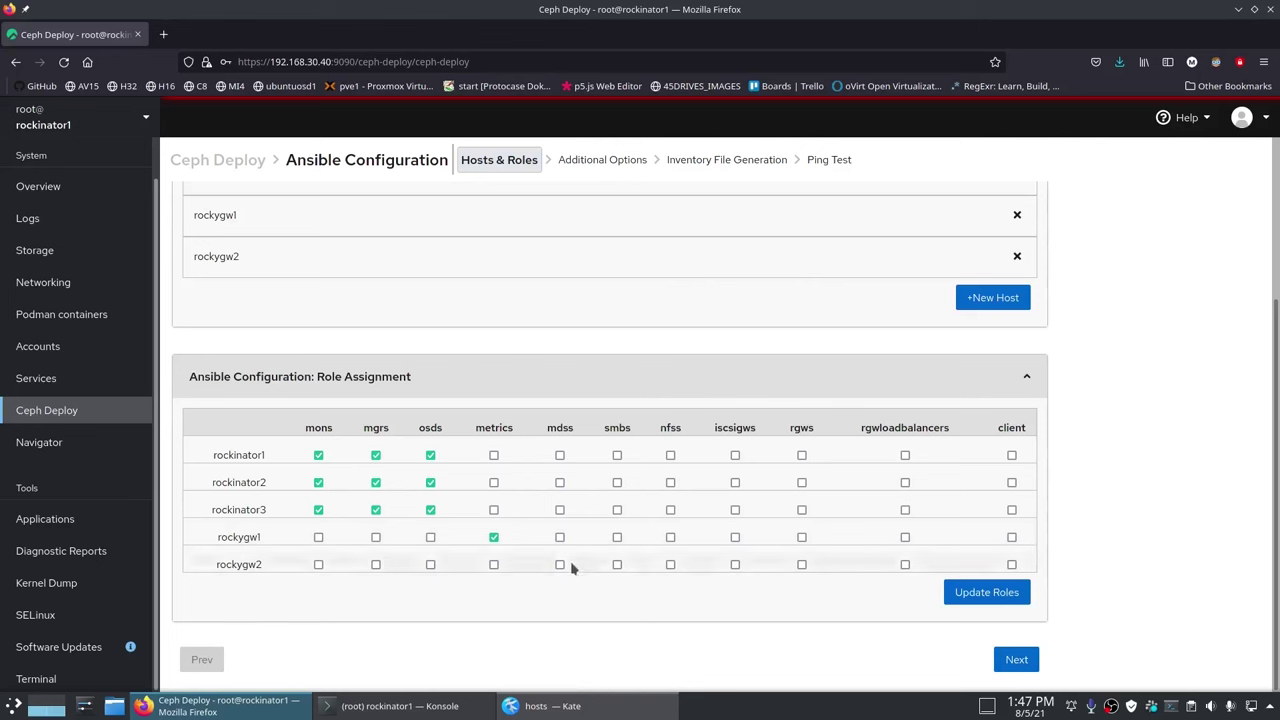
pyautogui.click(560, 537)
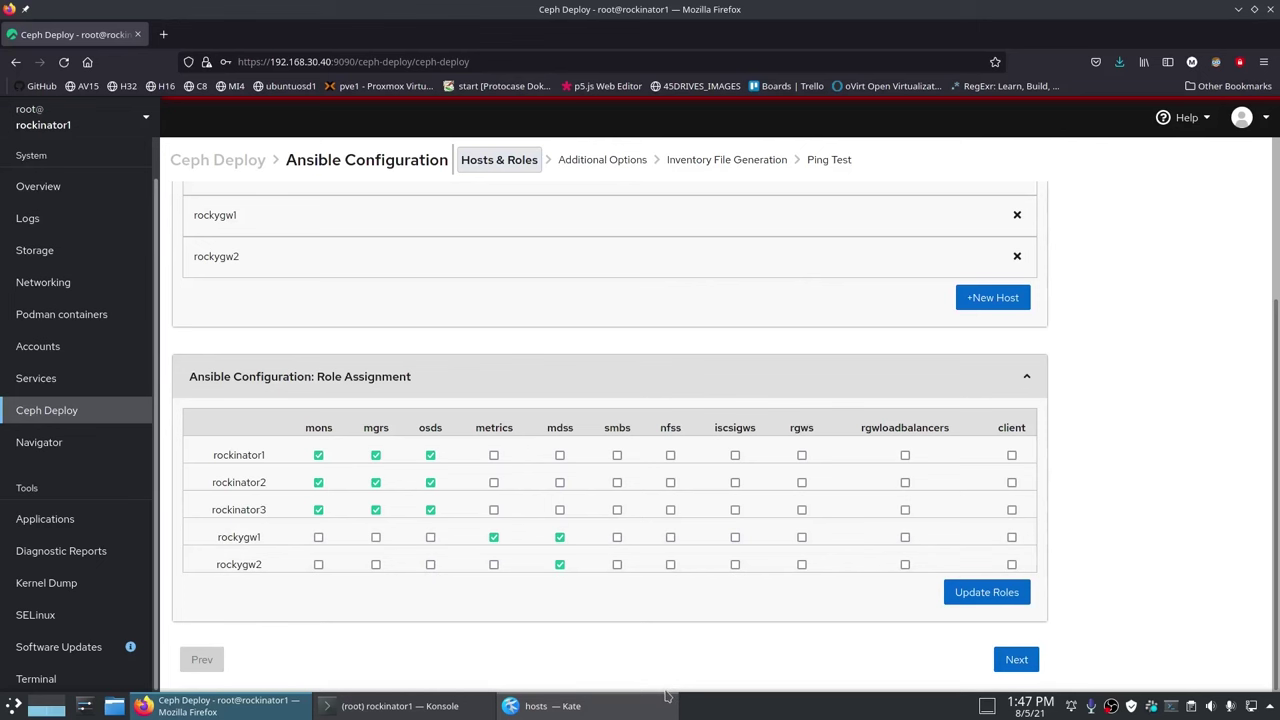
pyautogui.click(617, 537)
pyautogui.click(617, 564)
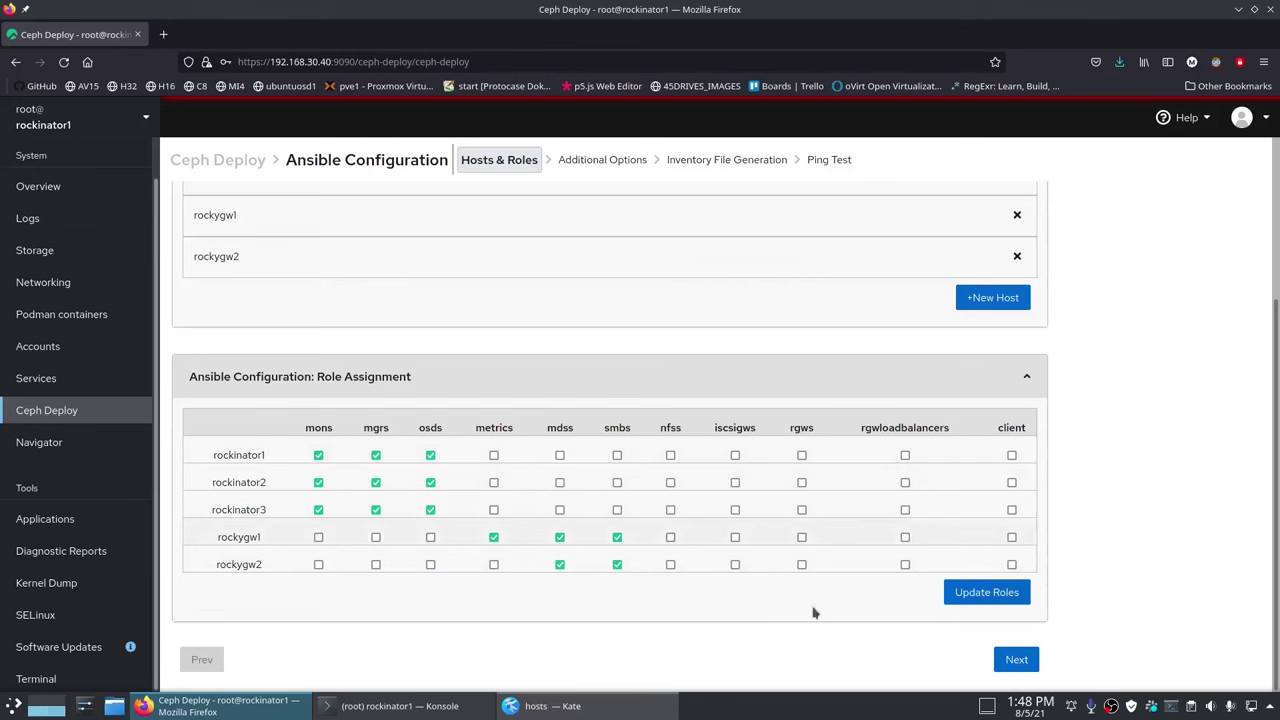
pyautogui.click(950, 600)
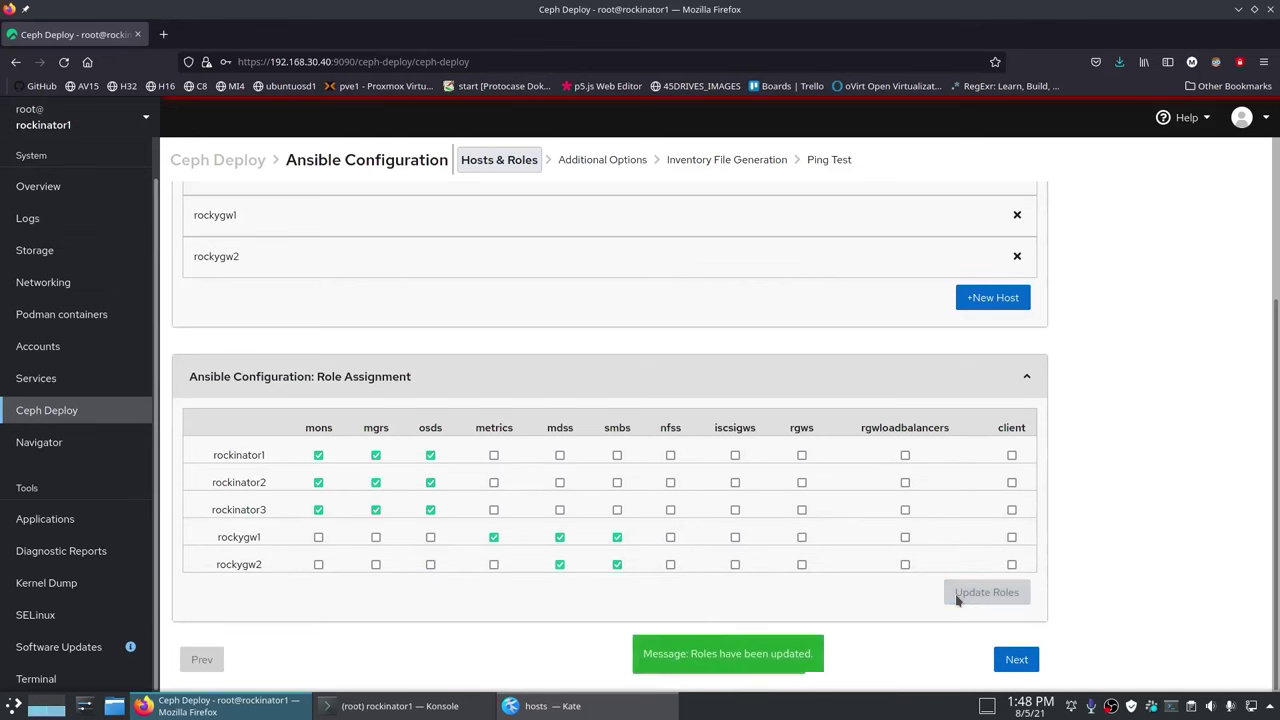
pyautogui.click(1012, 664)
pyautogui.scroll(3, 1090, 447)
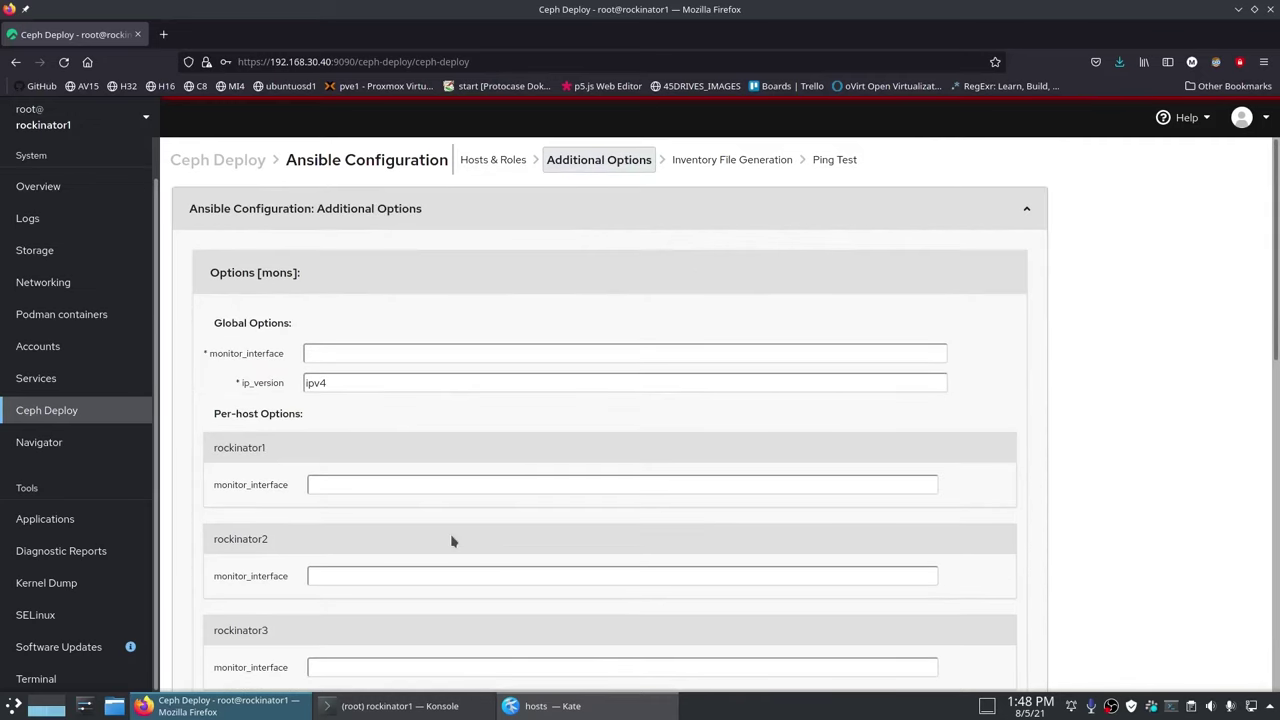
# Step: Look up the interface name in Networking and set monitor_interface to ens6
pyautogui.click(100, 280)
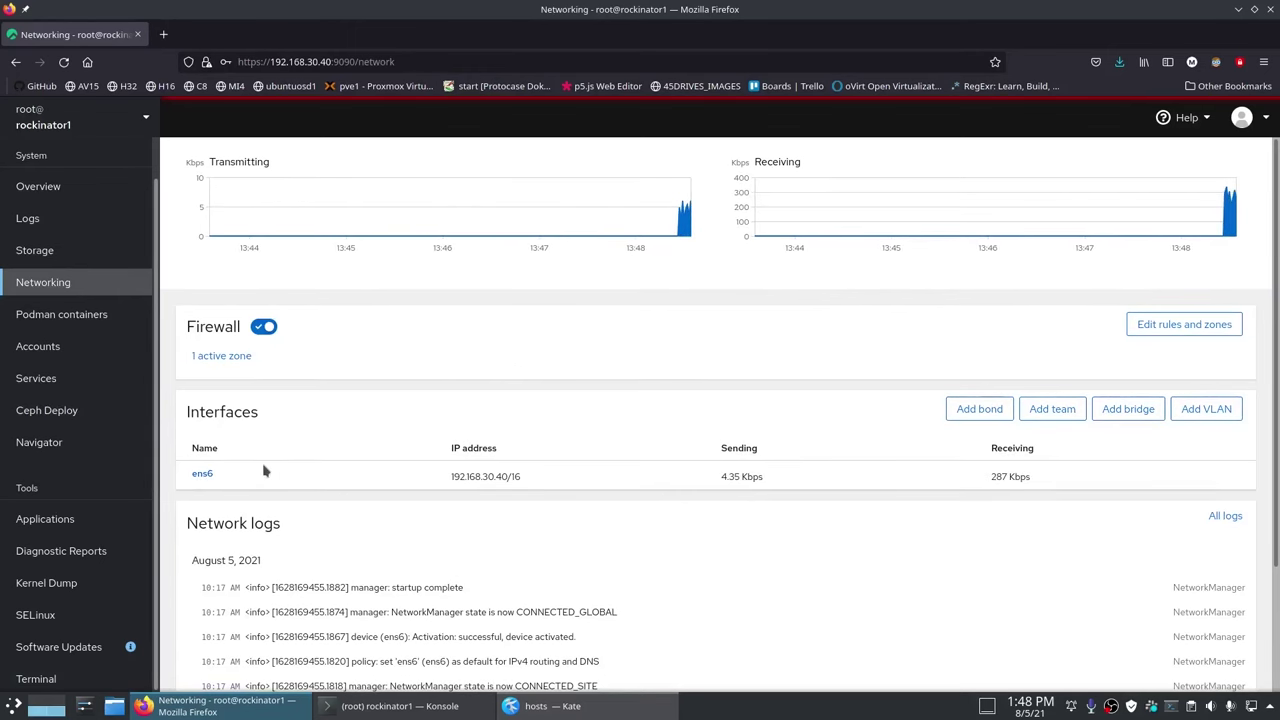
pyautogui.click(60, 410)
pyautogui.click(378, 353)
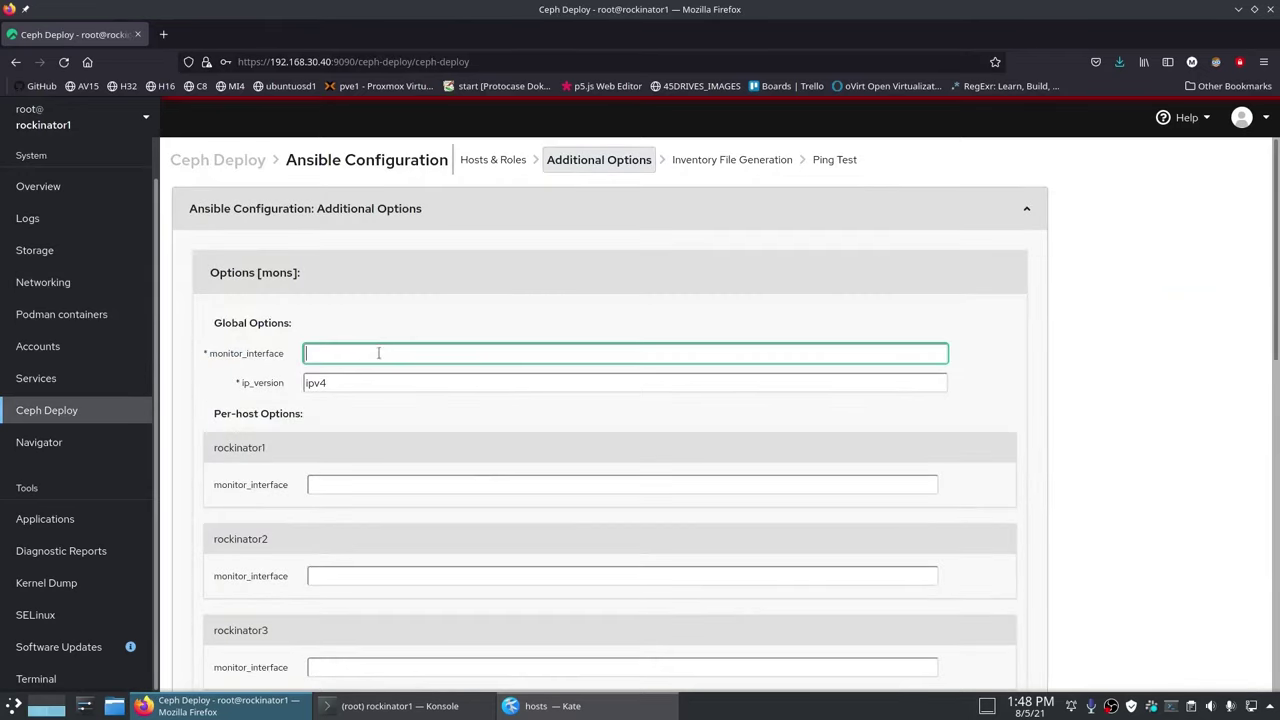
pyautogui.write('ens6')
# Step: Review the per-host rockinator sections and keep ip_version as ipv4
pyautogui.scroll(-1, 400, 420)
pyautogui.doubleClick(272, 374)
pyautogui.doubleClick(290, 466)
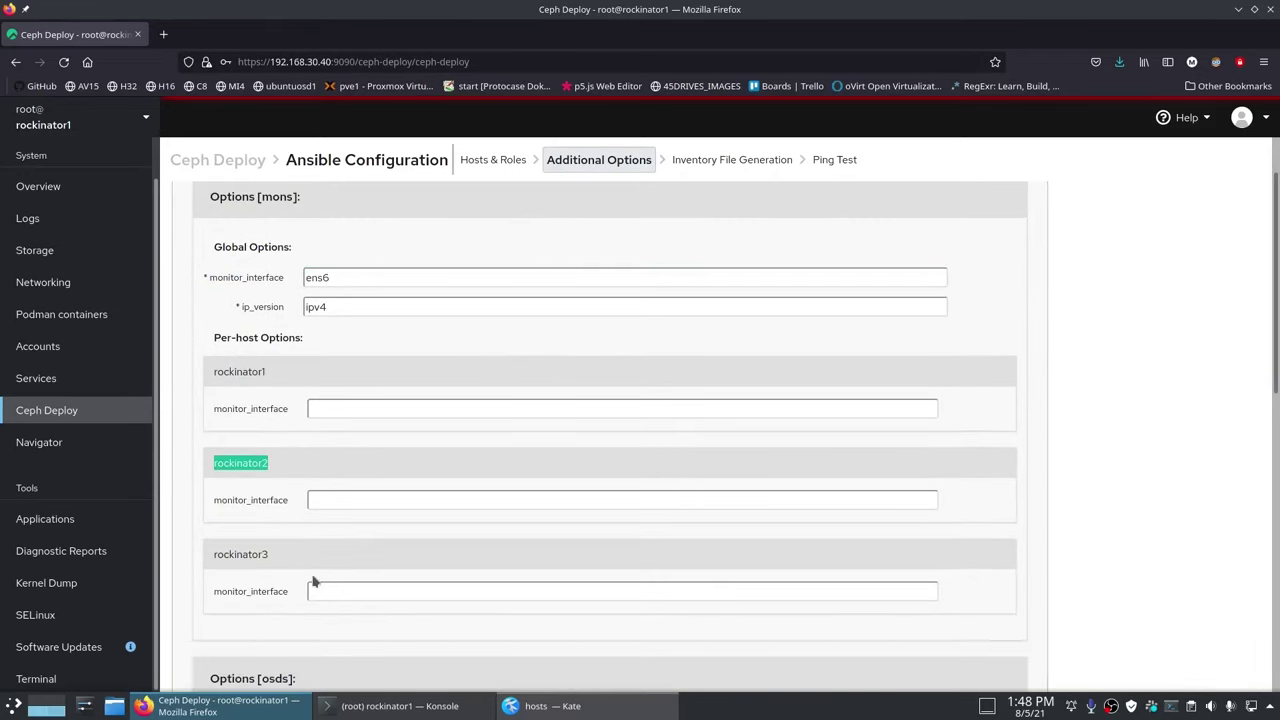
pyautogui.doubleClick(321, 550)
pyautogui.click(316, 565)
pyautogui.click(338, 306)
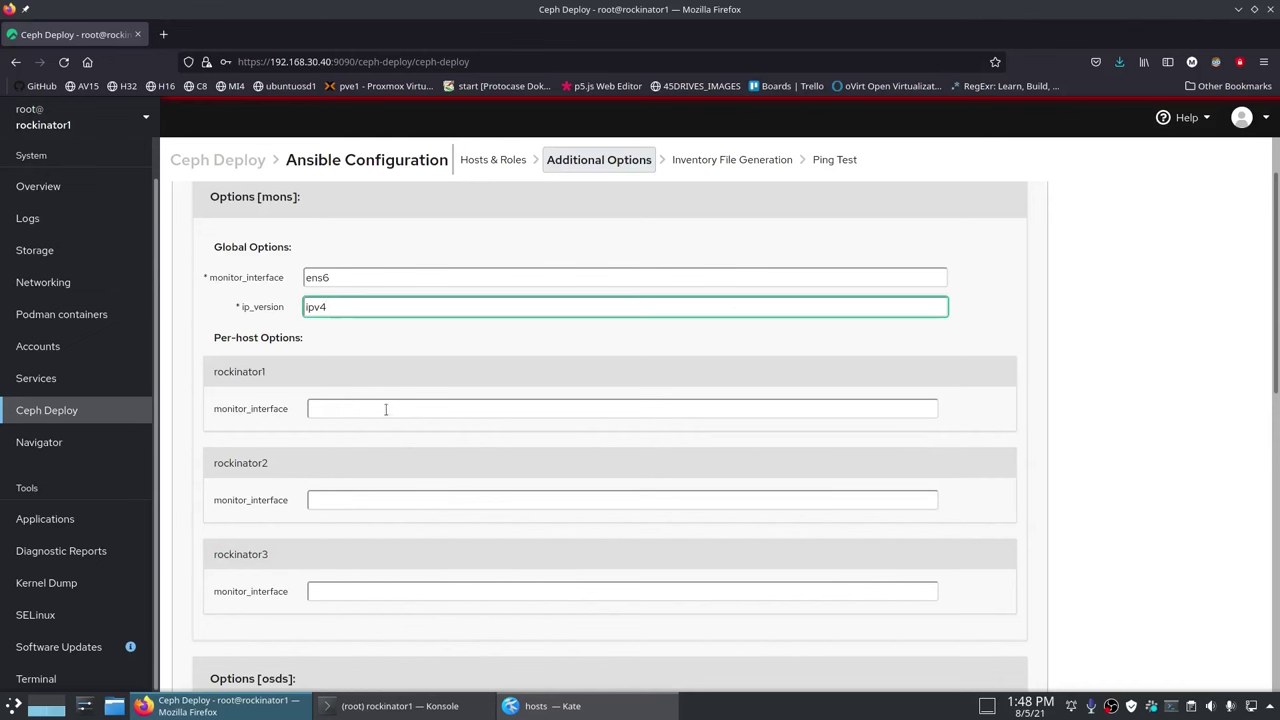
pyautogui.press('BackSpace')
pyautogui.click(336, 306)
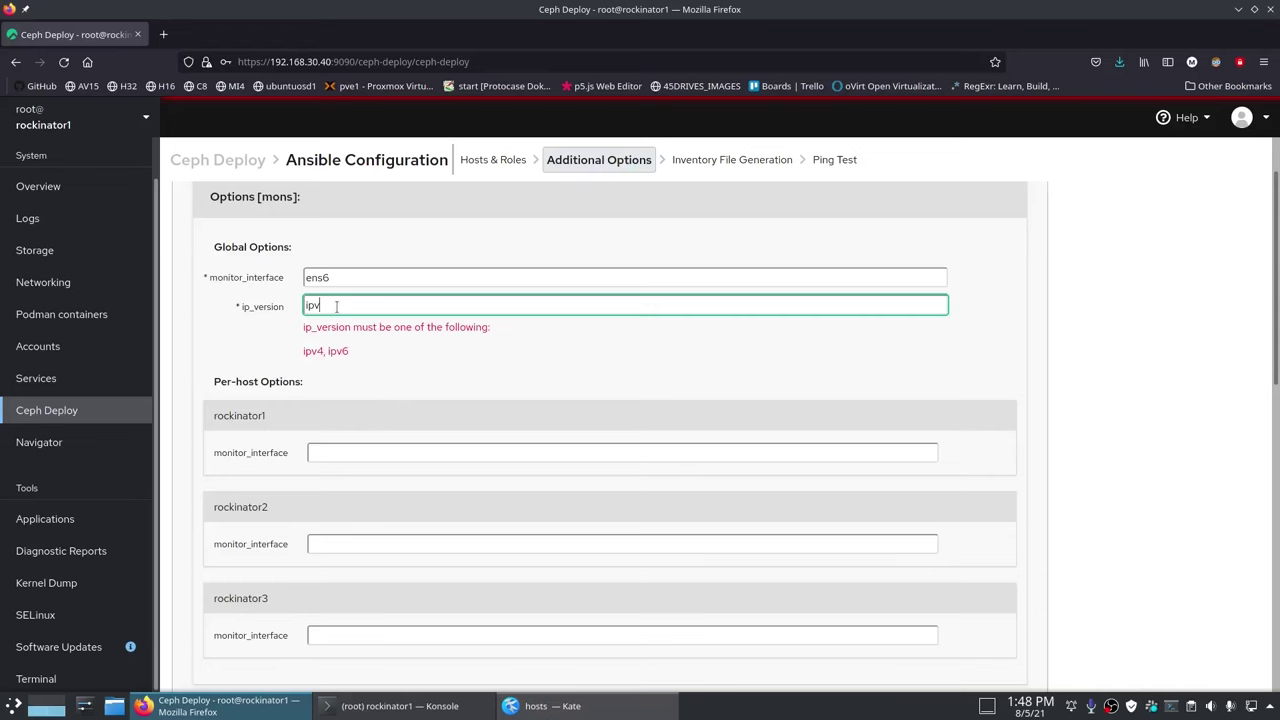
pyautogui.write('4')
# Step: Set the osds public_network to 192.168.0.0/16
pyautogui.scroll(-7, 389, 349)
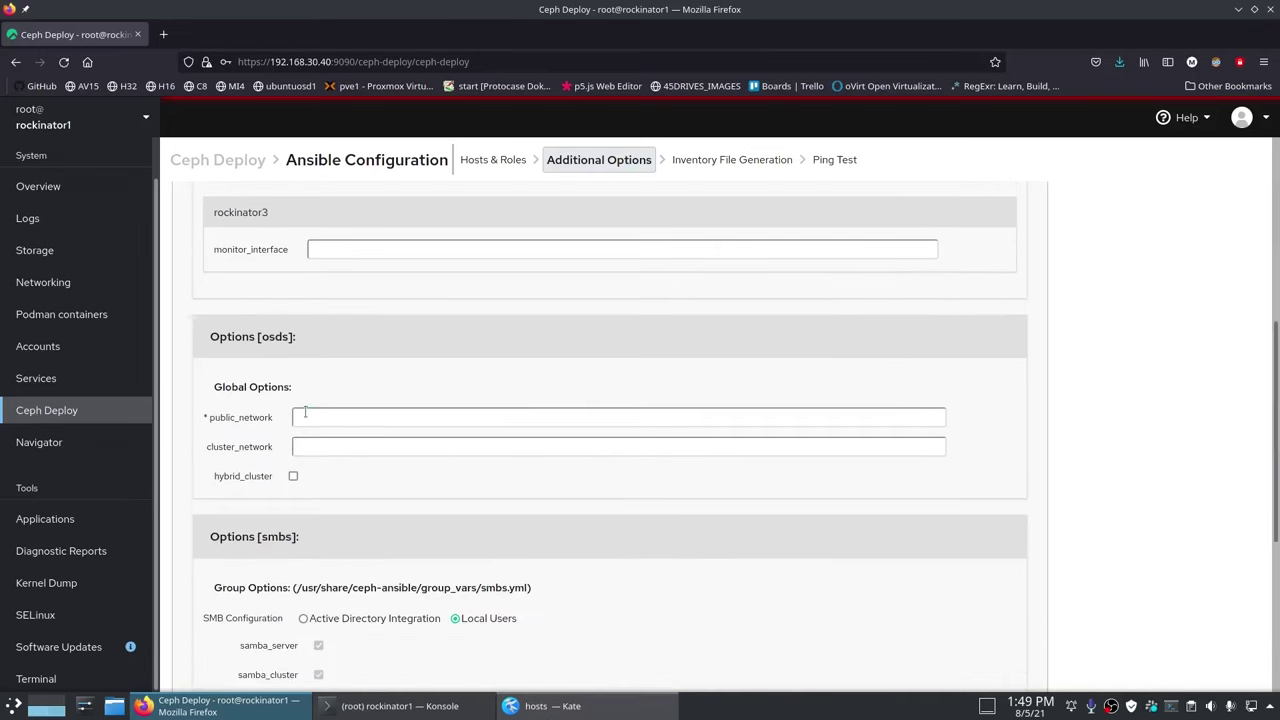
pyautogui.click(305, 412)
pyautogui.write('192.168')
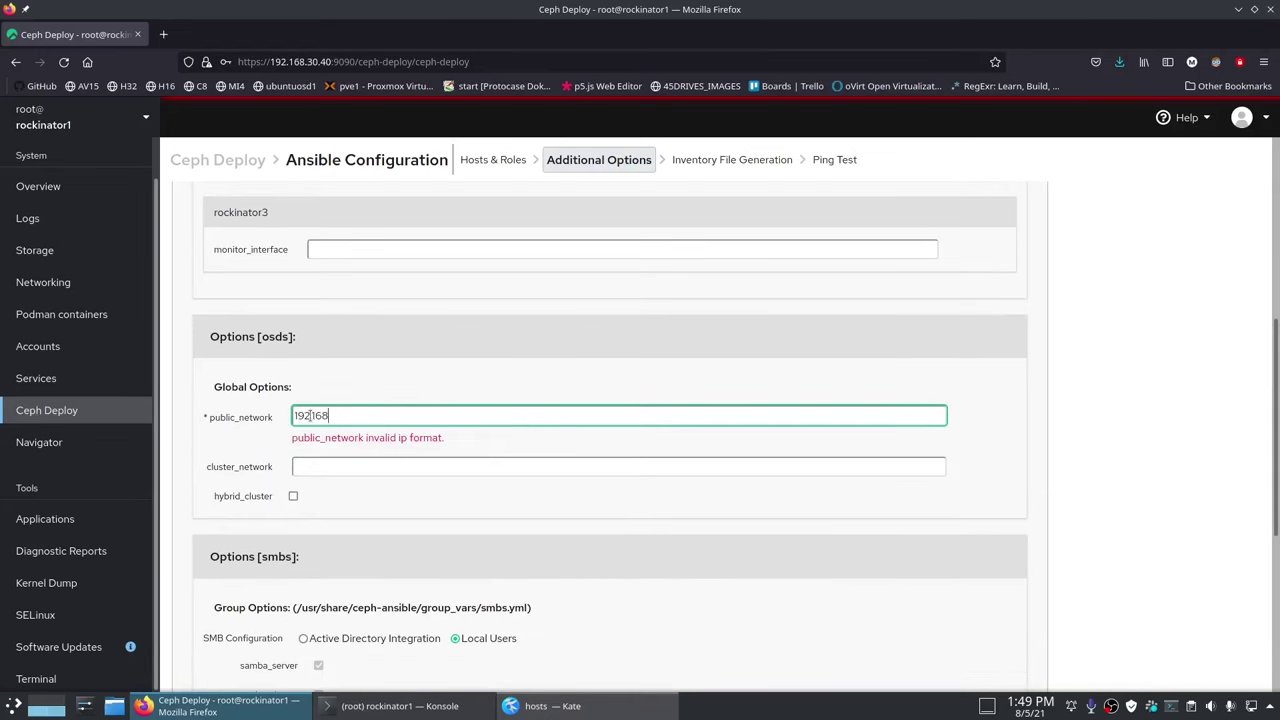
pyautogui.write('.0.0/16')
pyautogui.scroll(-2, 714, 424)
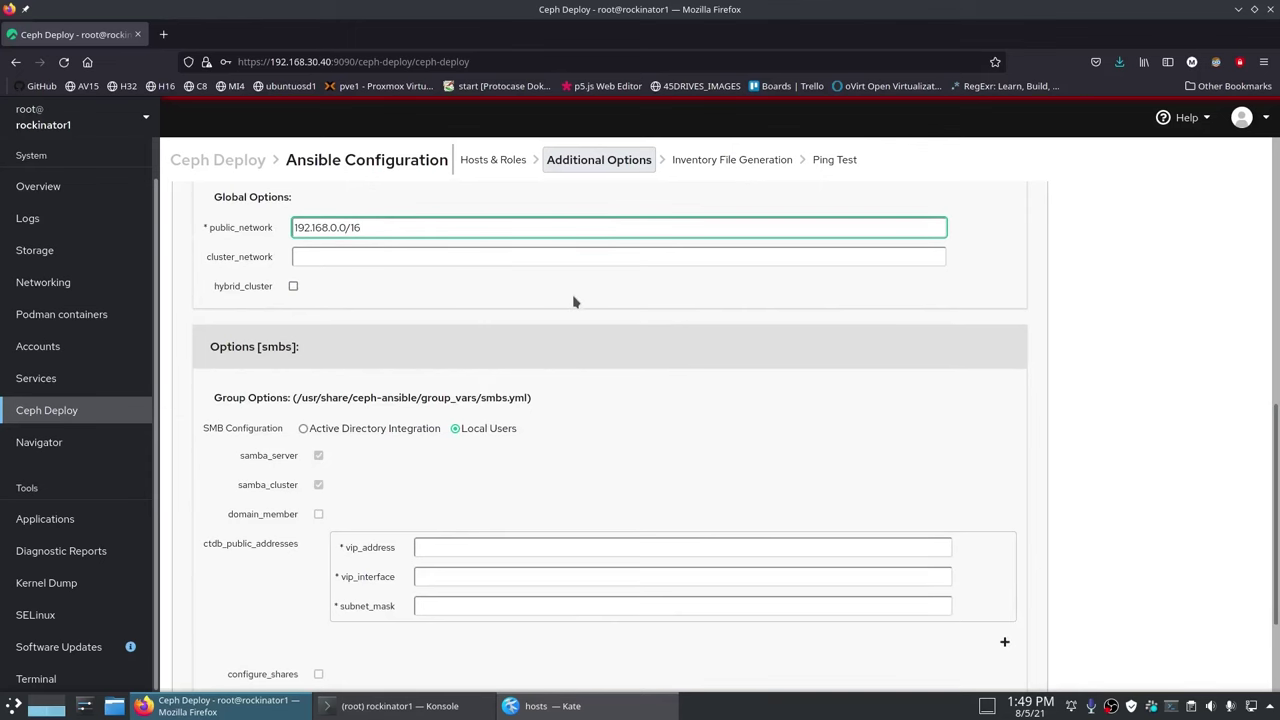
# Step: Try Active Directory Integration for SMB, then keep Local Users
pyautogui.scroll(-1, 575, 300)
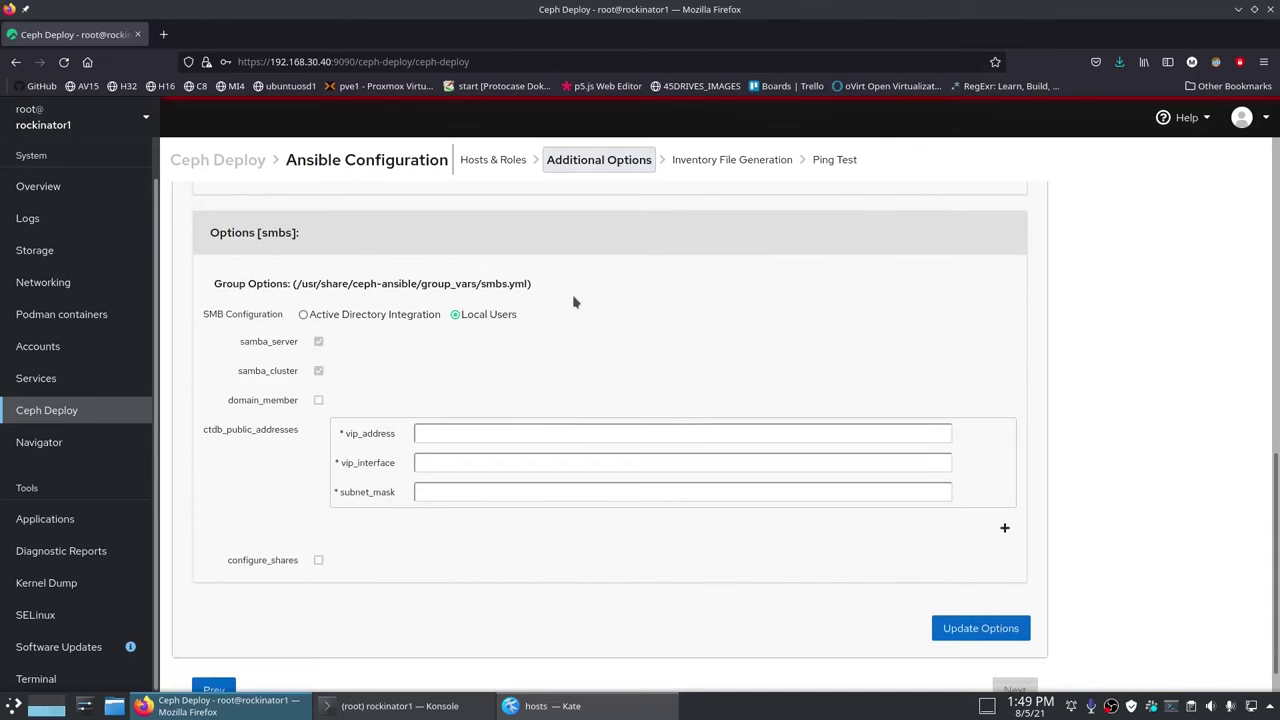
pyautogui.click(302, 314)
pyautogui.scroll(-3, 334, 351)
pyautogui.scroll(3, 334, 351)
pyautogui.click(455, 278)
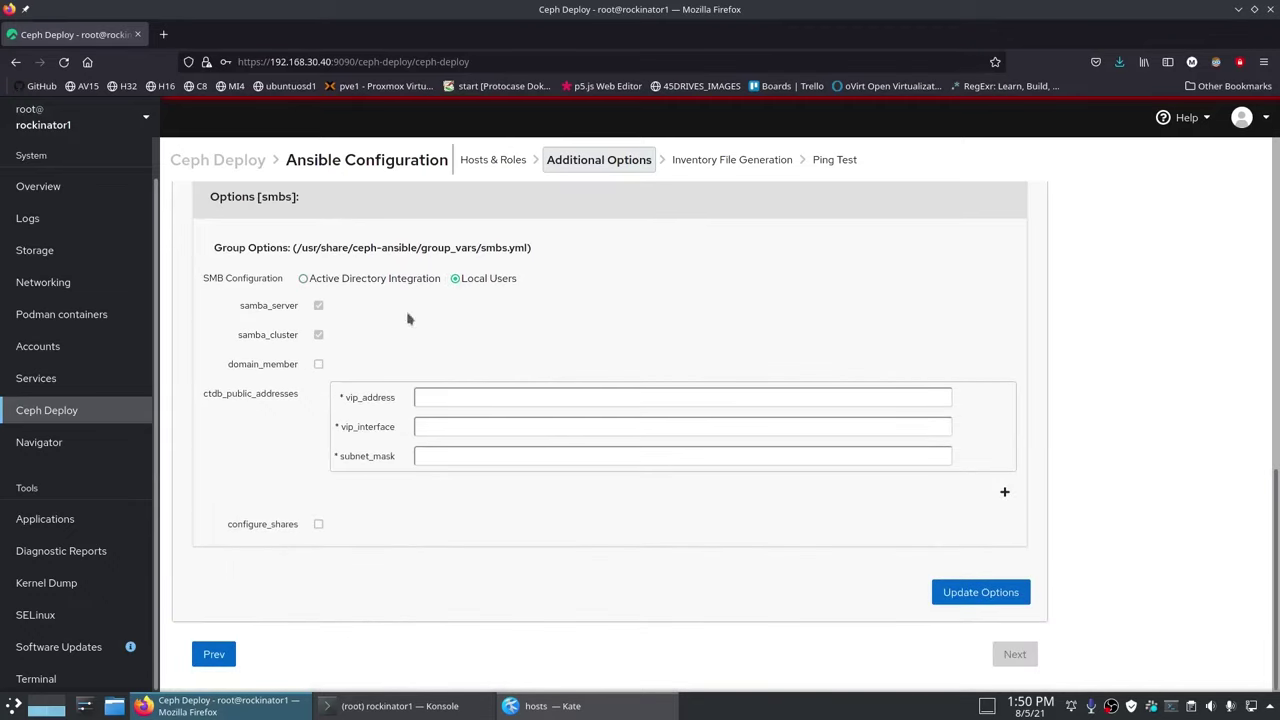
# Step: Enter CTDB addresses 192.168.30.48 and 192.168.30.49 on ens6 with subnet mask 16
pyautogui.click(457, 397)
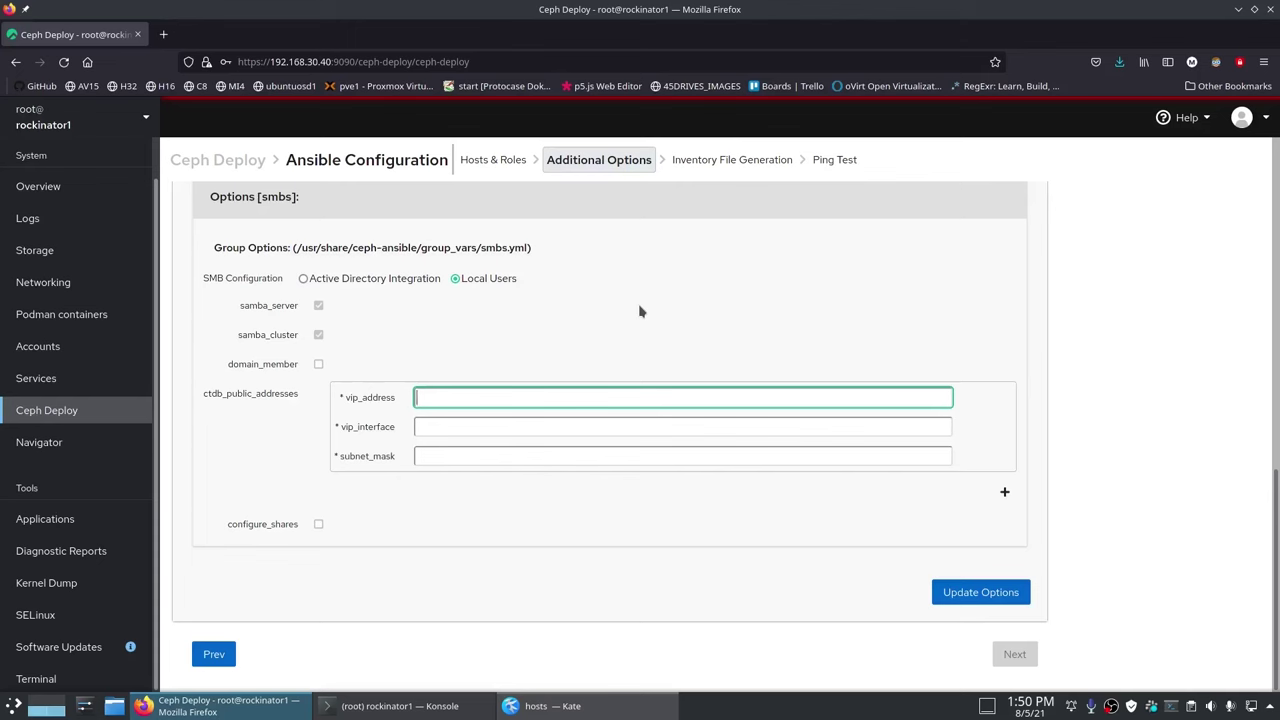
pyautogui.write('192.168.')
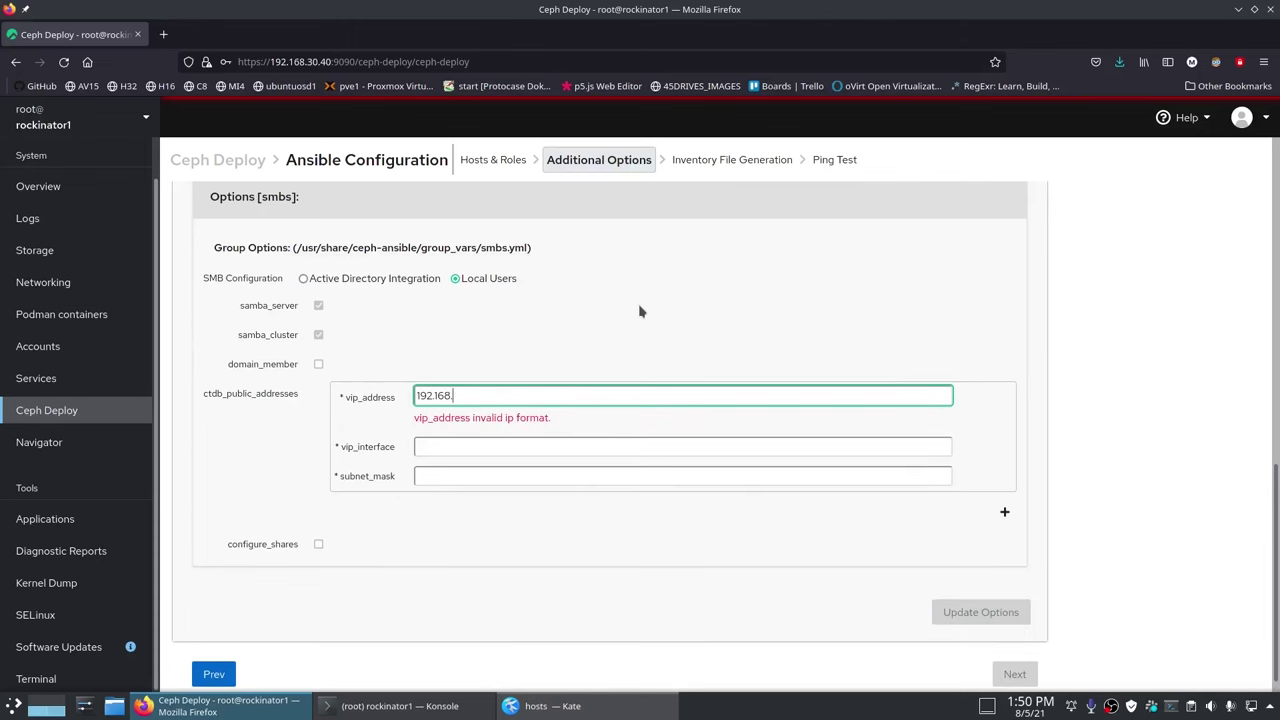
pyautogui.write('30.48')
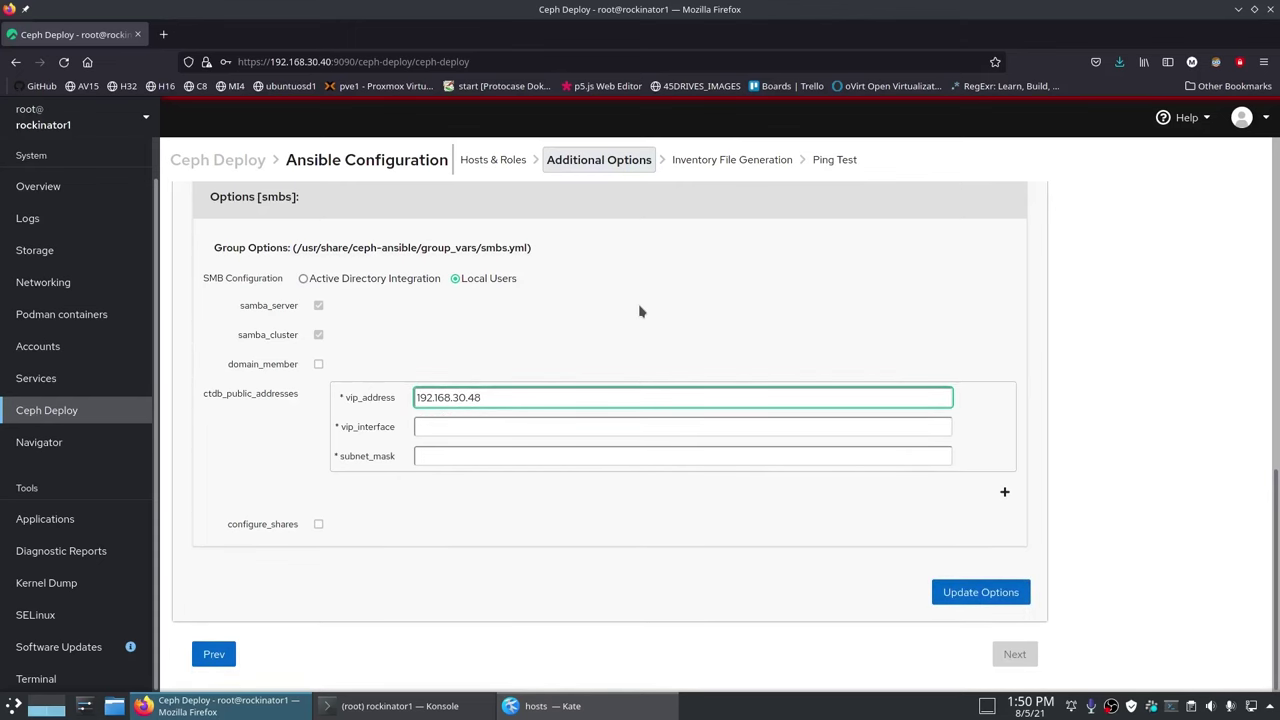
pyautogui.press('Tab')
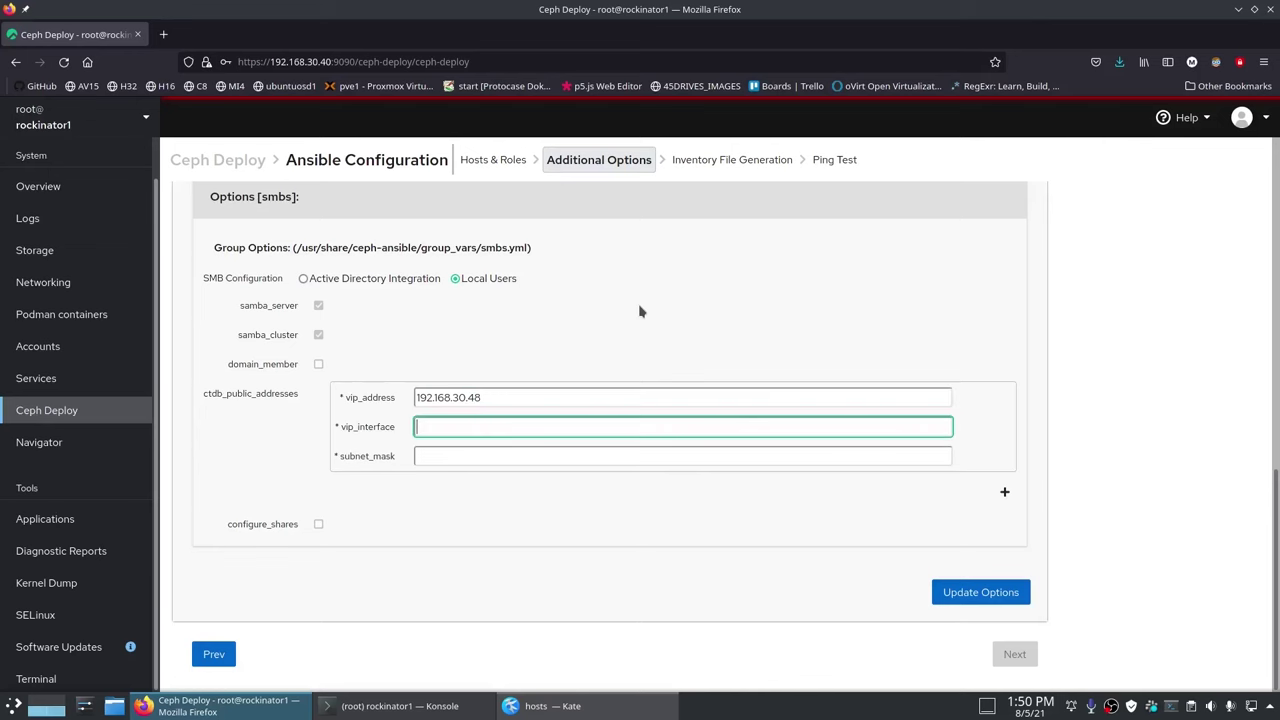
pyautogui.write('ens6')
pyautogui.press('Tab')
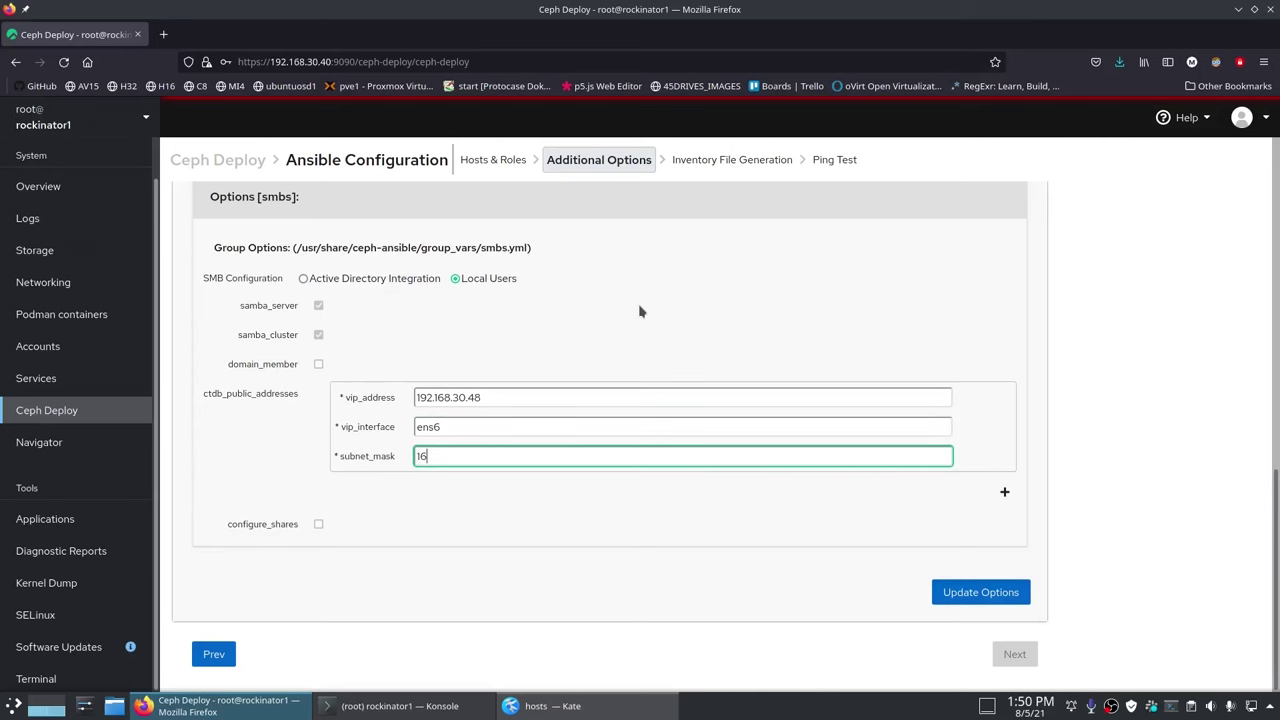
pyautogui.click(1005, 491)
pyautogui.click(829, 527)
pyautogui.write('192.168.')
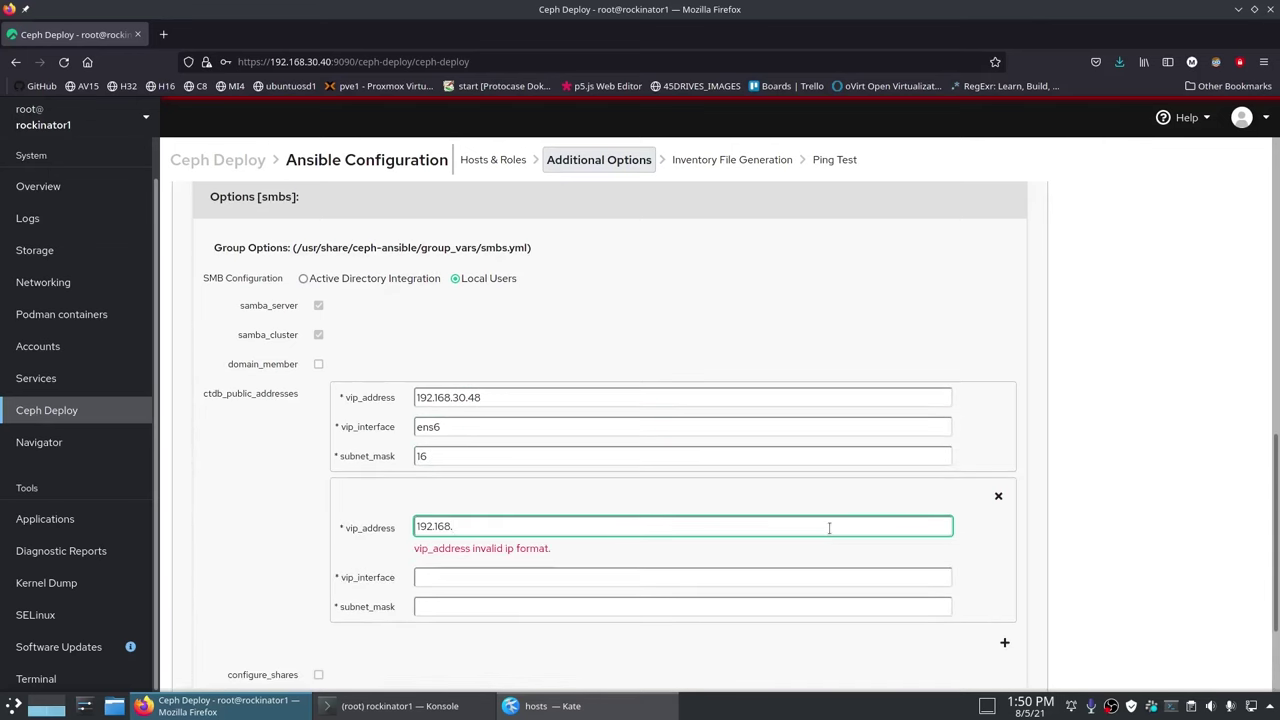
pyautogui.write('30.49')
pyautogui.press('Tab')
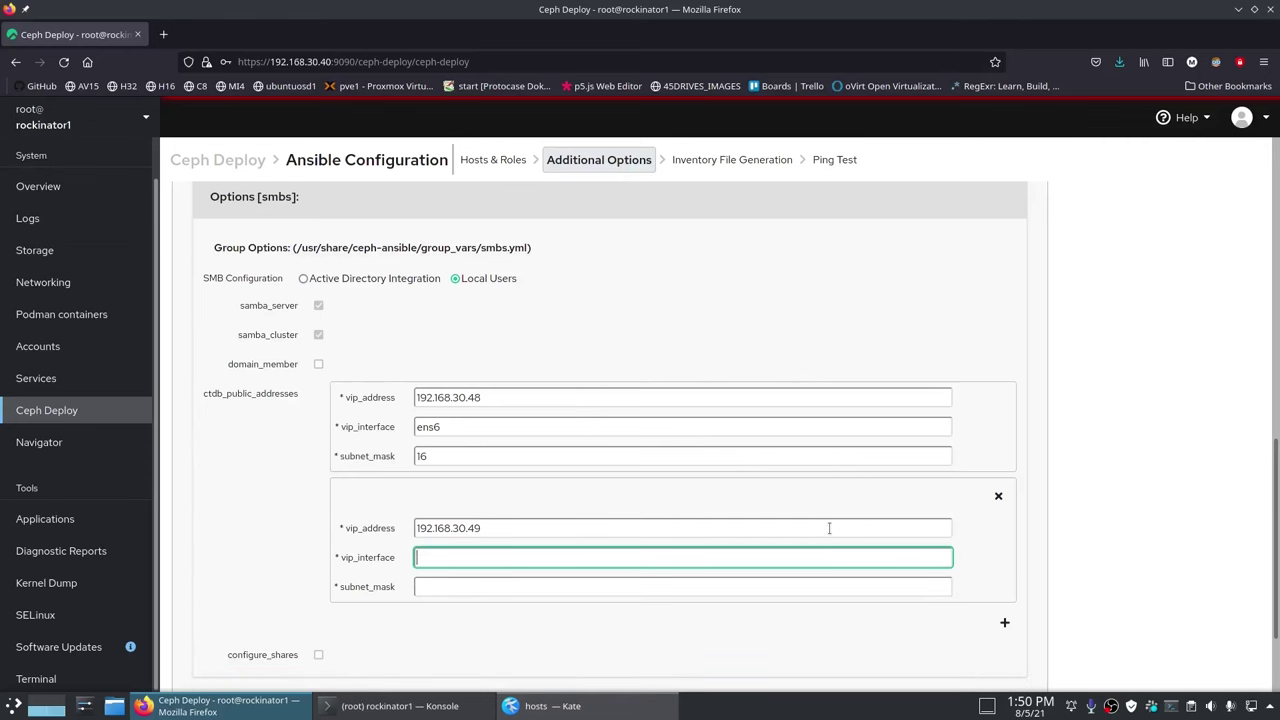
pyautogui.press('Tab')
pyautogui.click(1148, 425)
# Step: Save the additional options and move on to Inventory File Generation
pyautogui.scroll(-2, 1148, 425)
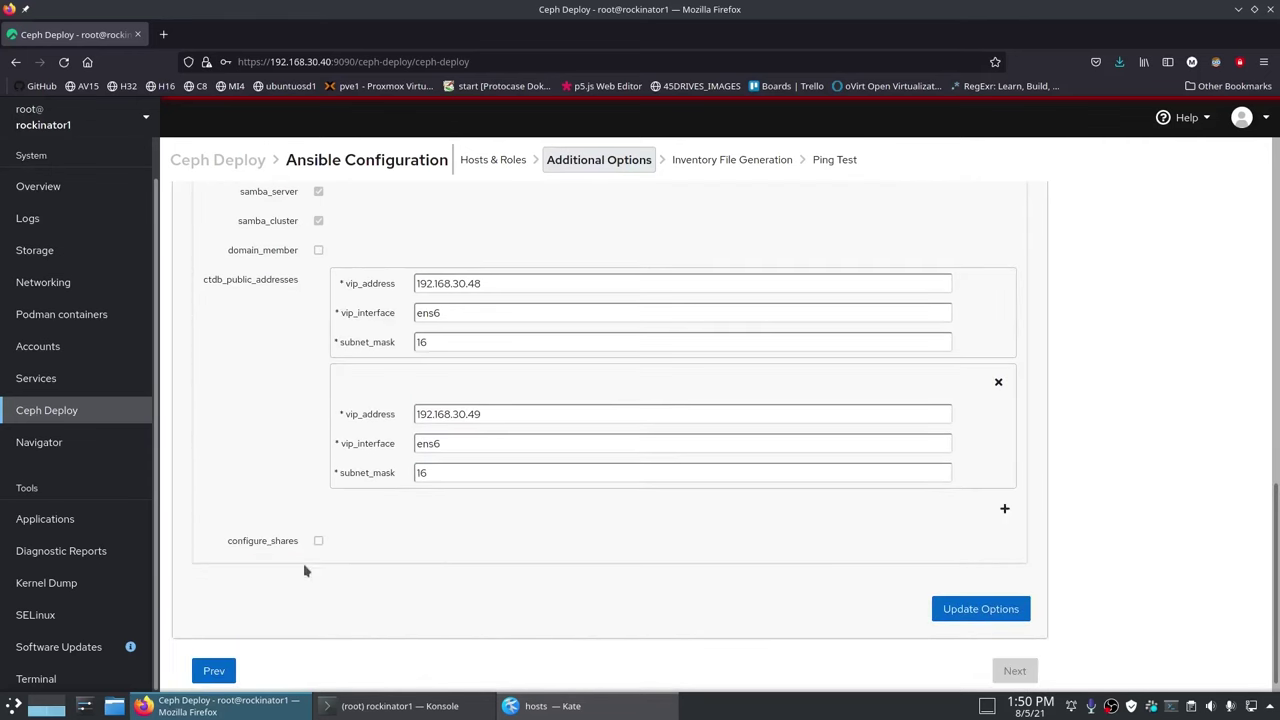
pyautogui.click(981, 610)
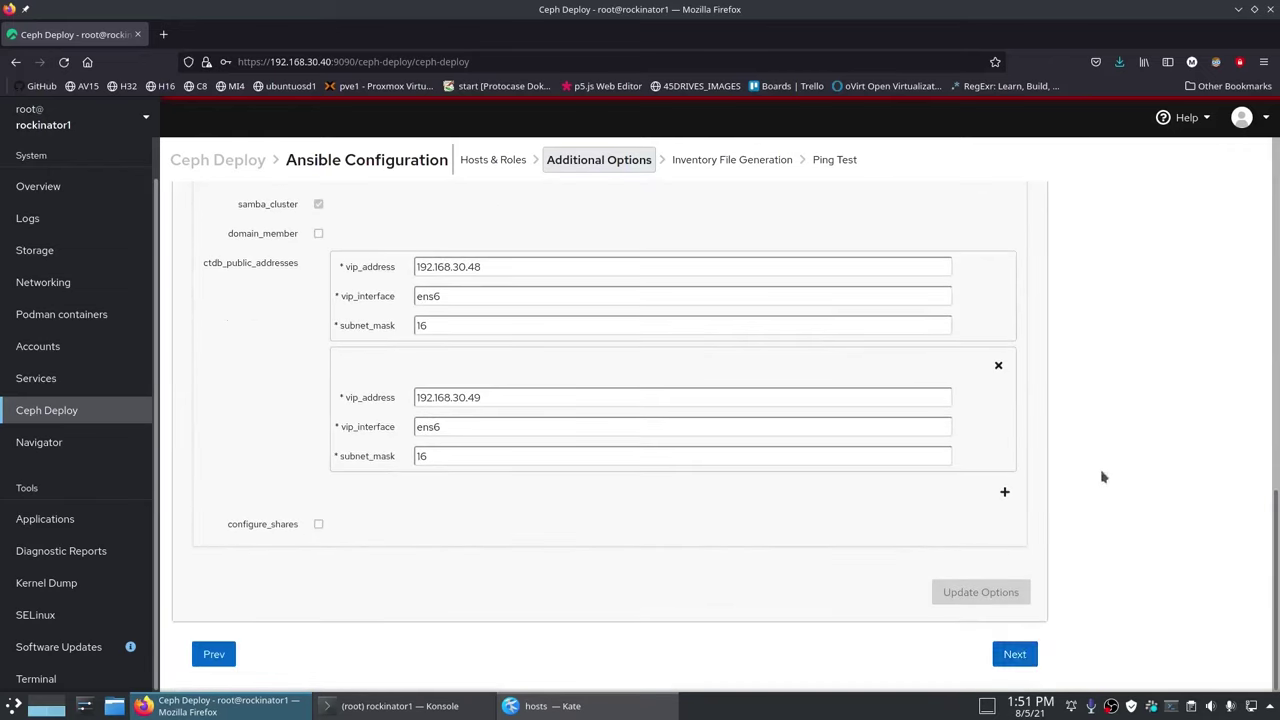
pyautogui.click(1014, 654)
pyautogui.moveTo(168, 260); pyautogui.dragTo(672, 260)
# Step: Generate the hosts inventory file, review it, and hide its preview
pyautogui.click(655, 268)
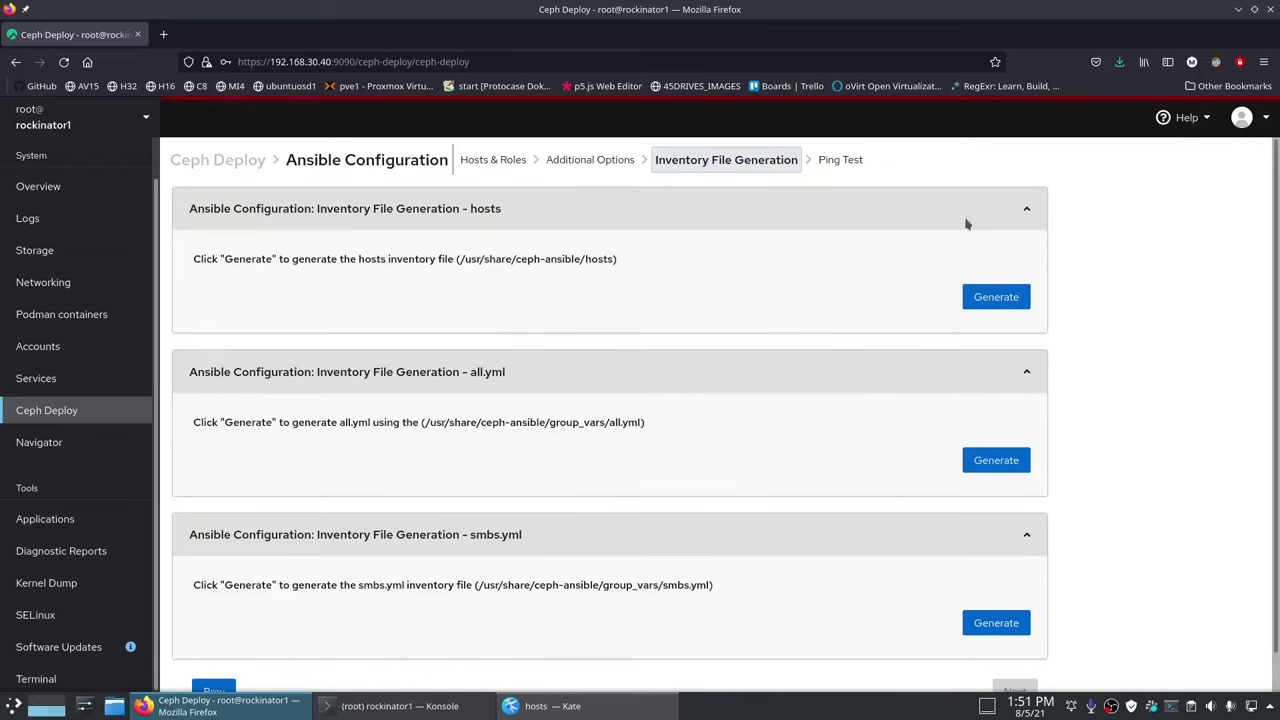
pyautogui.click(990, 300)
pyautogui.scroll(-2, 257, 329)
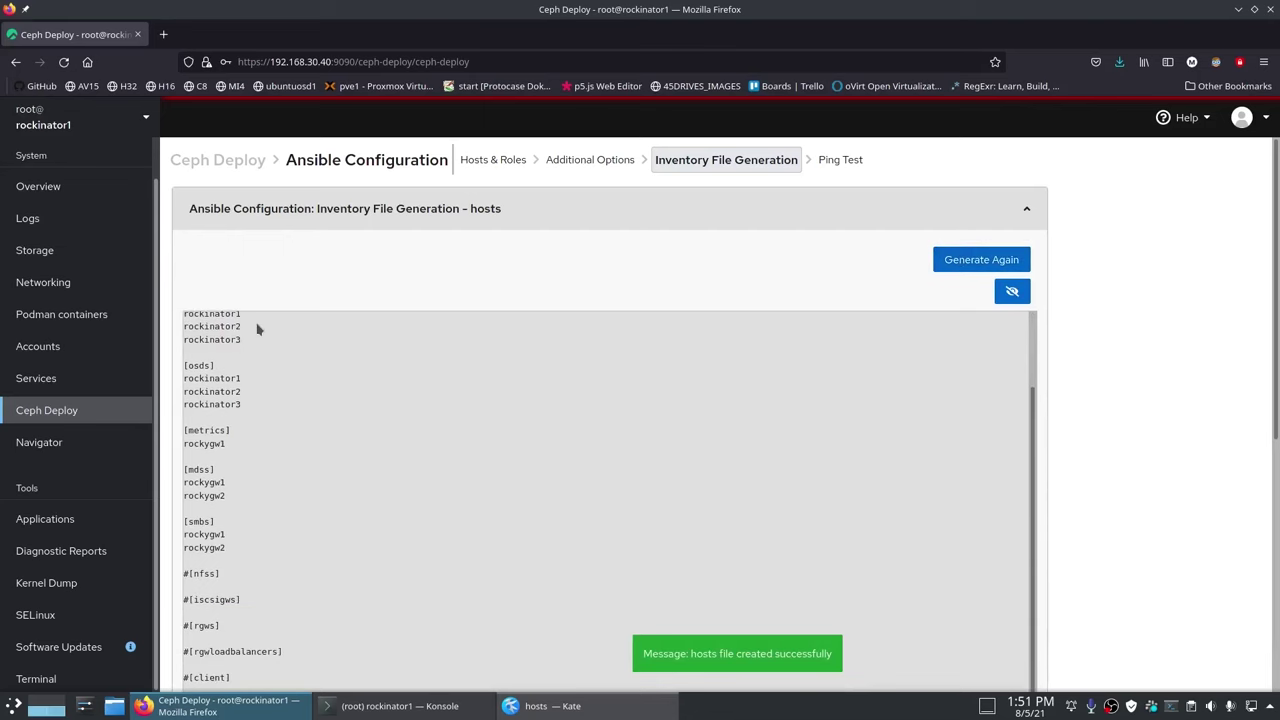
pyautogui.scroll(-3, 571, 437)
pyautogui.scroll(2, 483, 417)
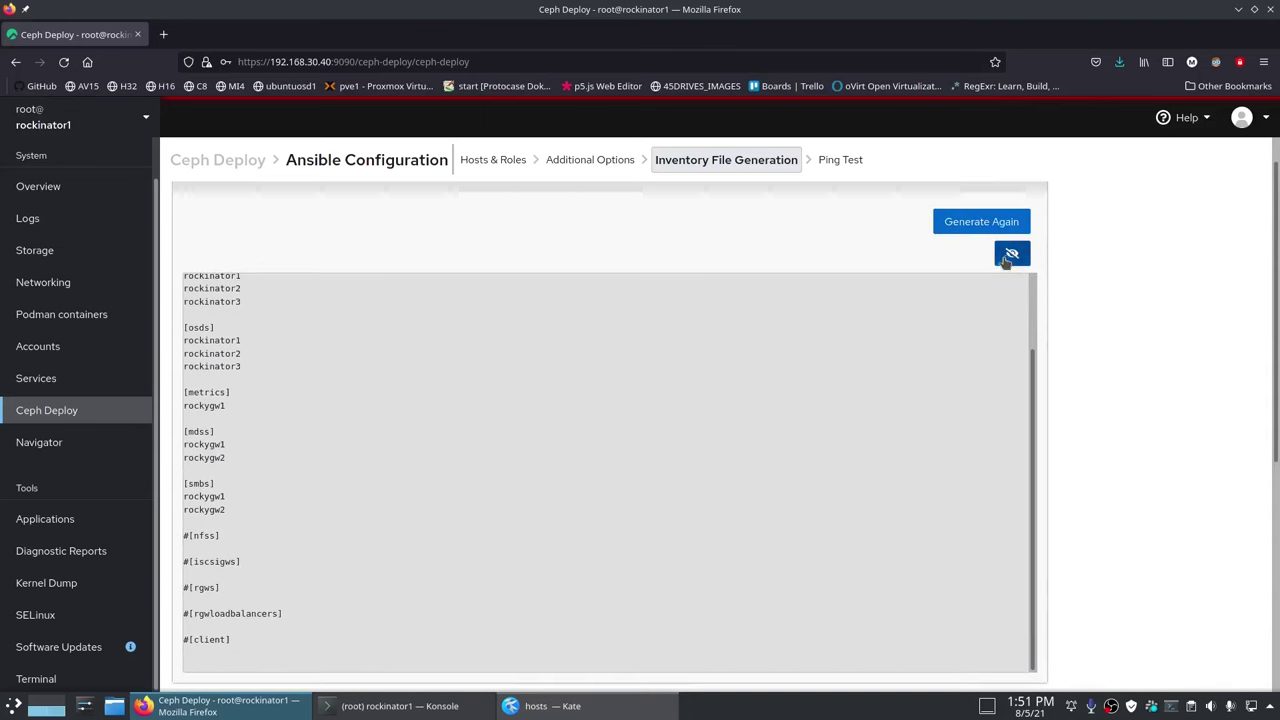
pyautogui.click(1010, 255)
# Step: Generate the all.yml inventory file, review it, and hide its contents
pyautogui.tripleClick(658, 394)
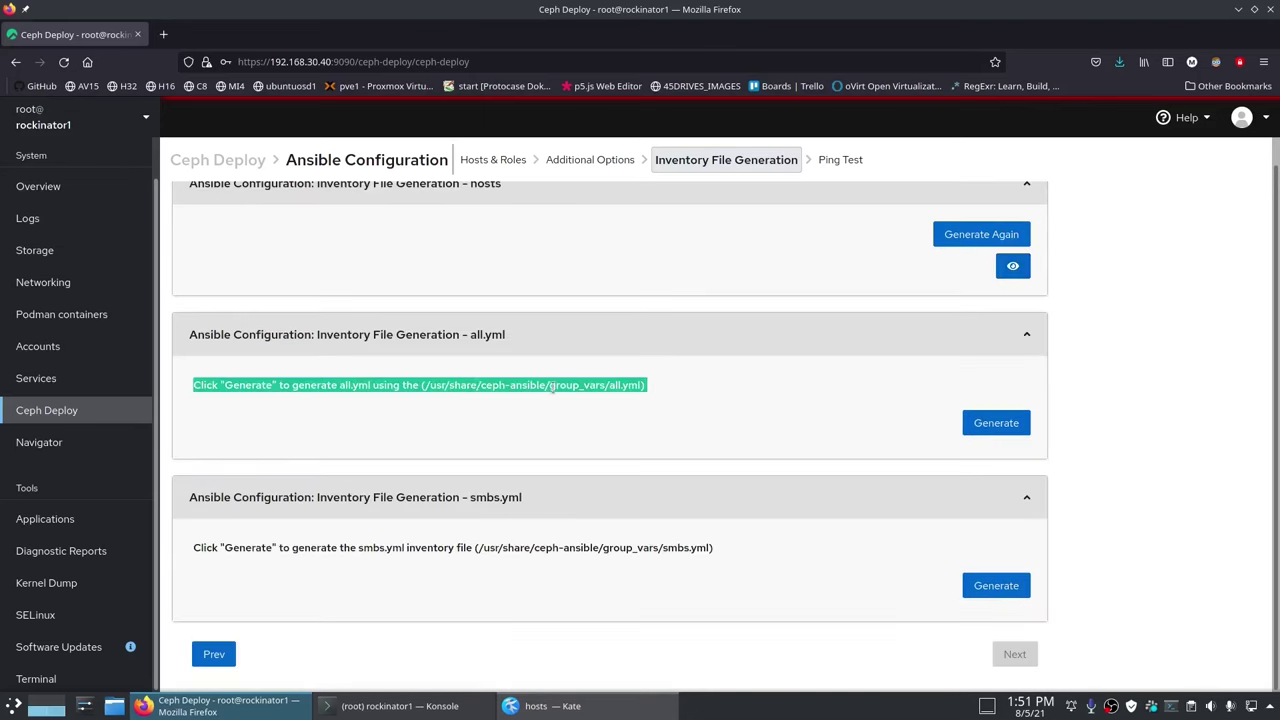
pyautogui.click(996, 423)
pyautogui.scroll(-2, 1143, 496)
pyautogui.scroll(-15, 614, 429)
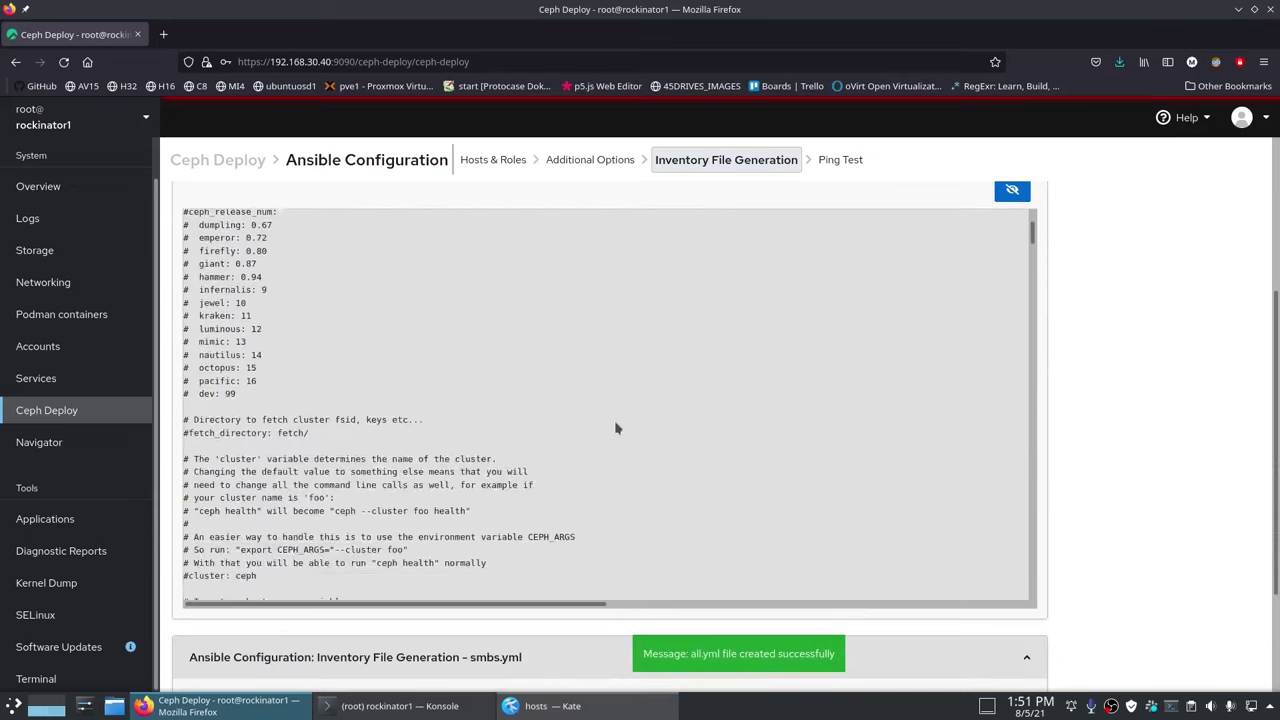
pyautogui.scroll(3, 1120, 357)
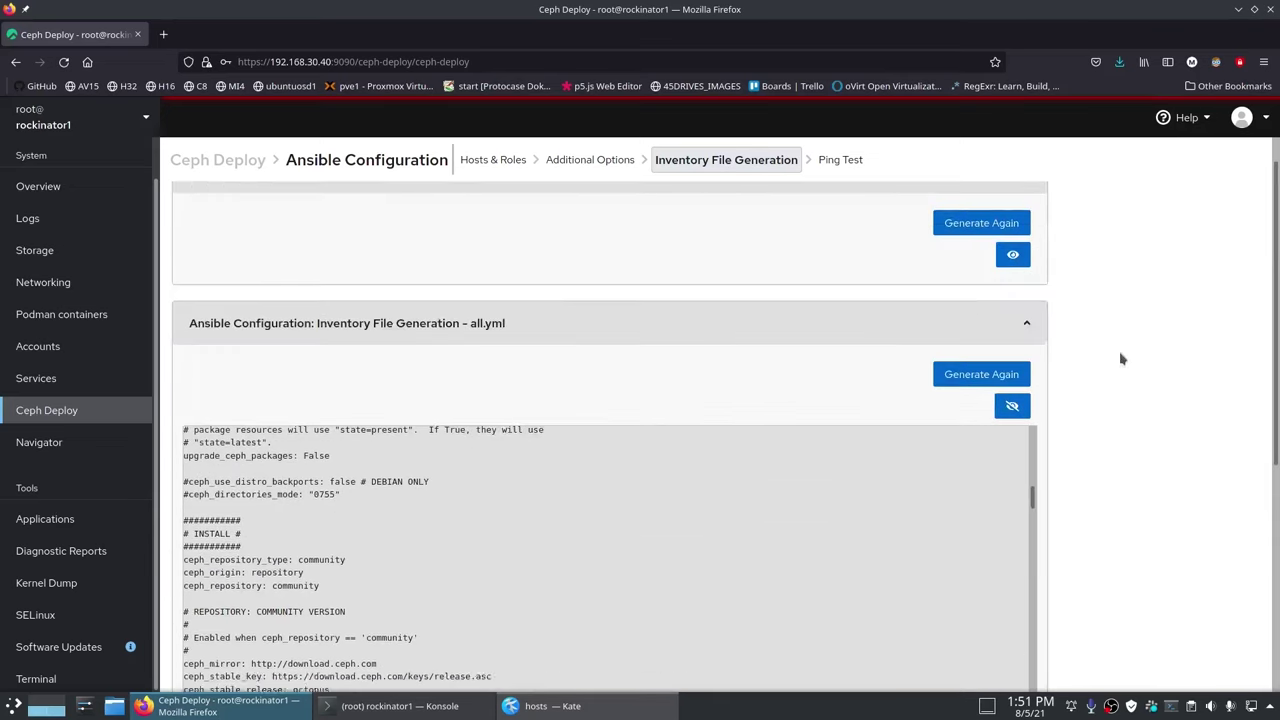
pyautogui.click(1012, 429)
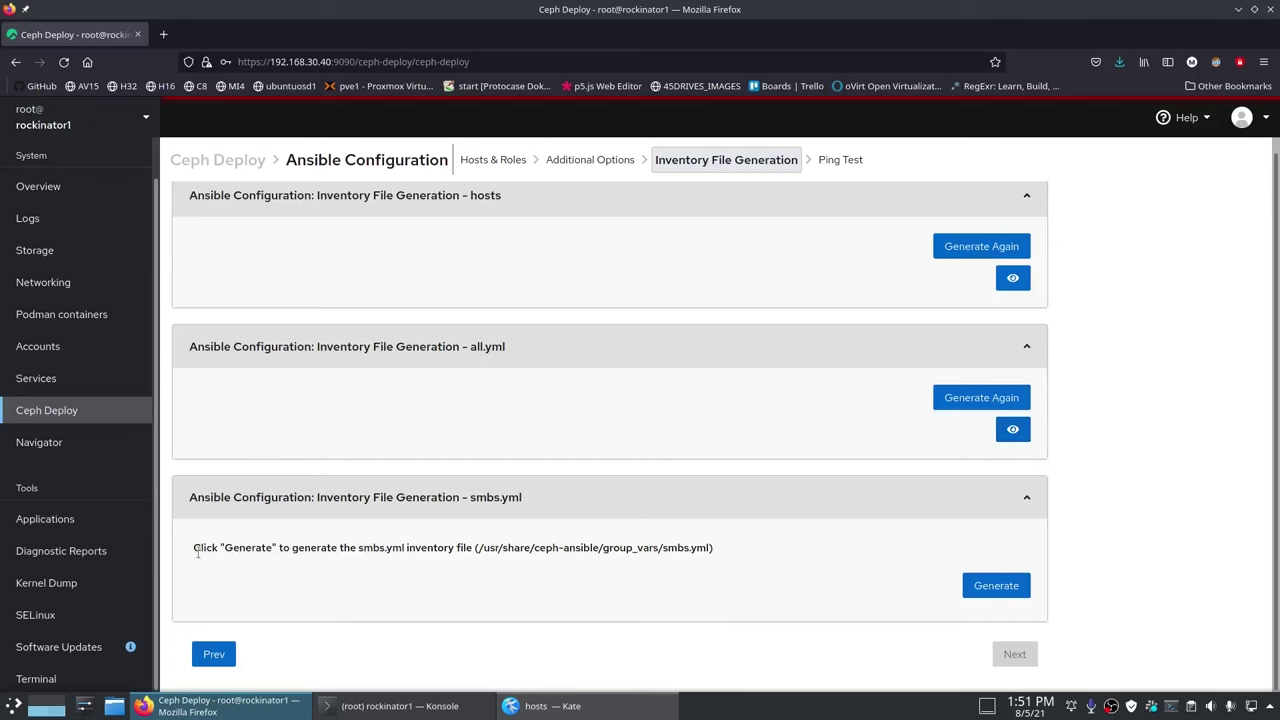
# Step: Generate and review smbs.yml, then proceed to the Ansible ping test
pyautogui.moveTo(193, 549); pyautogui.dragTo(600, 549)
pyautogui.click(996, 586)
pyautogui.scroll(-3, 1107, 505)
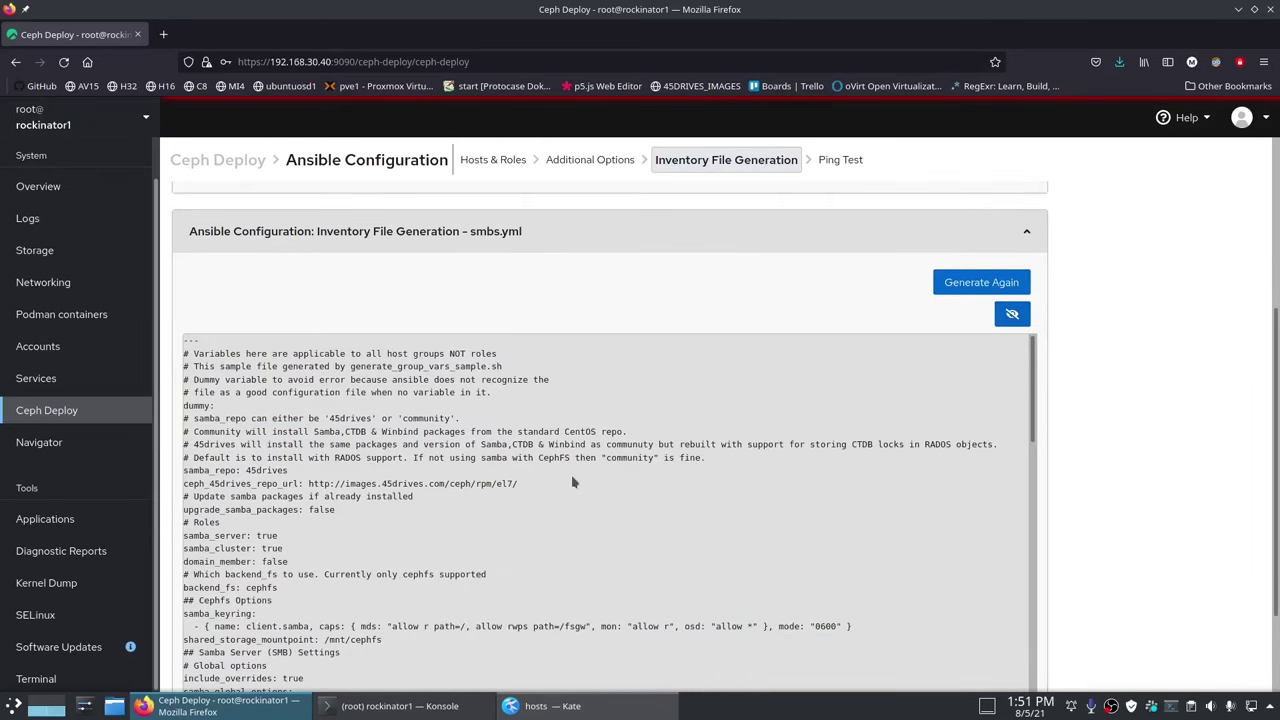
pyautogui.scroll(-10, 571, 474)
pyautogui.click(1011, 318)
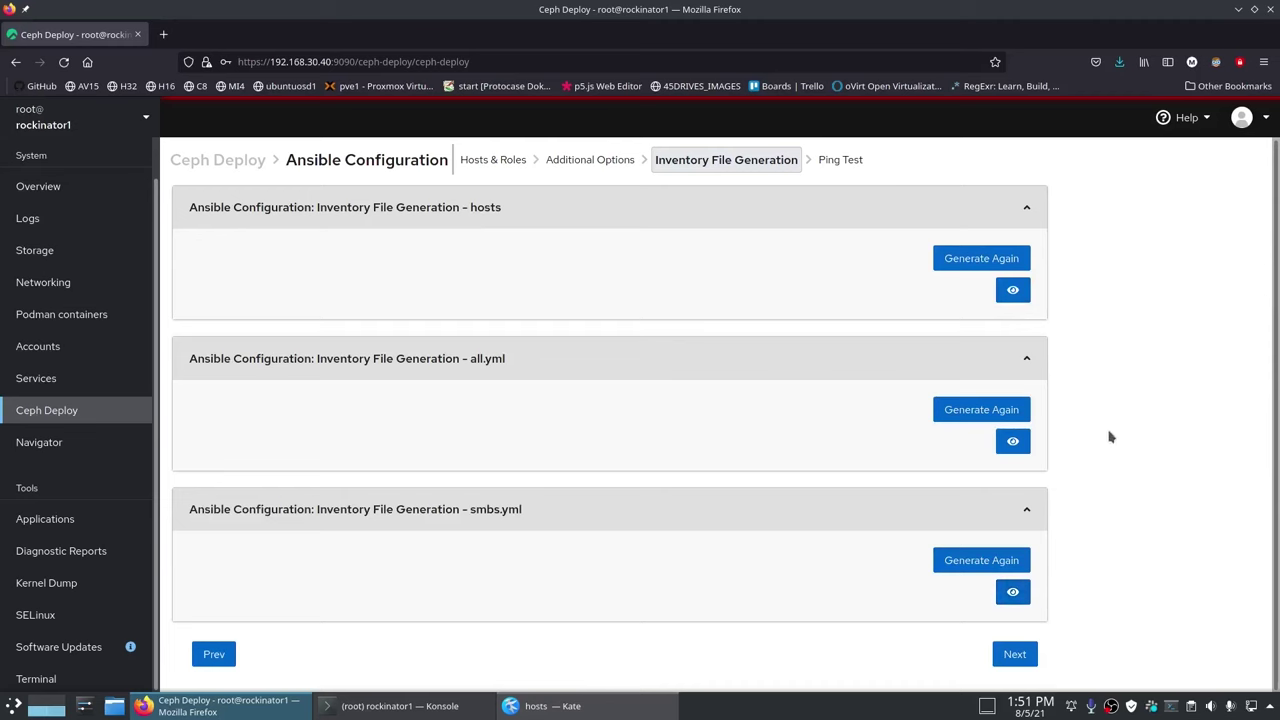
pyautogui.click(1014, 652)
# Step: Run the Ansible ping test, check every host's pong reply, and finish Ansible Configuration
pyautogui.click(1015, 295)
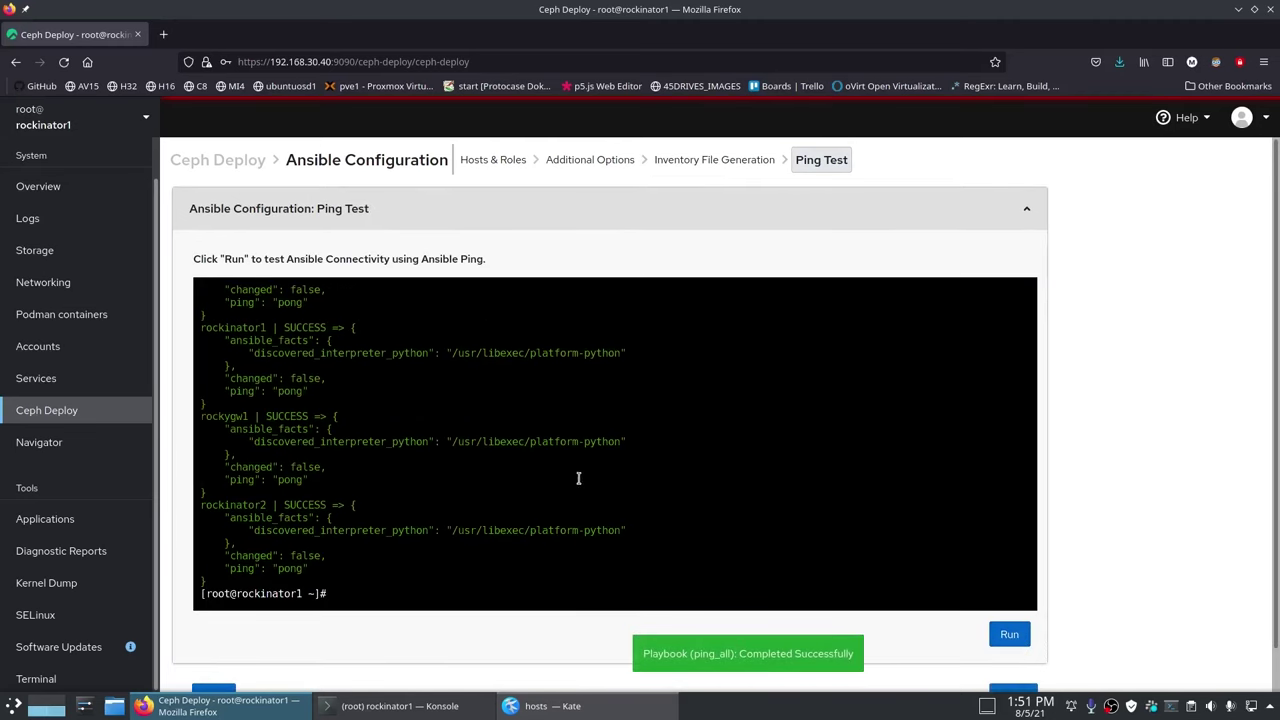
pyautogui.scroll(1, 537, 504)
pyautogui.scroll(3, 537, 505)
pyautogui.scroll(-6, 600, 502)
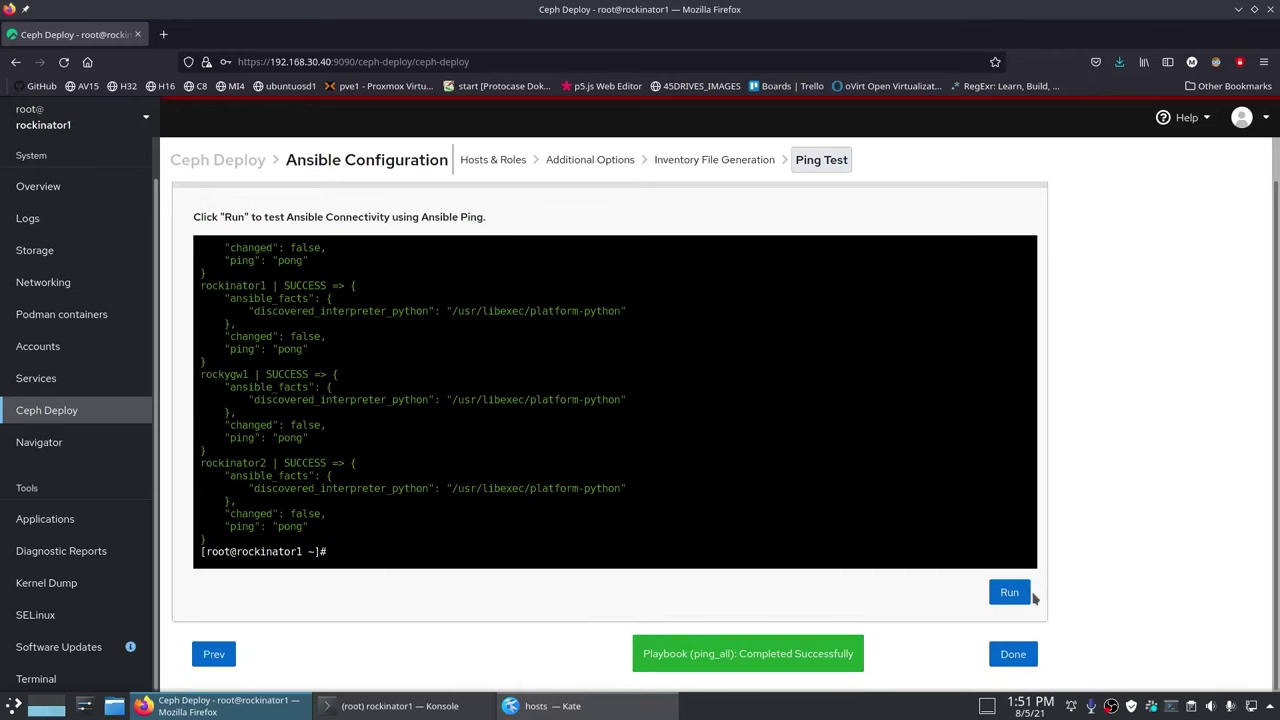
pyautogui.click(1013, 655)
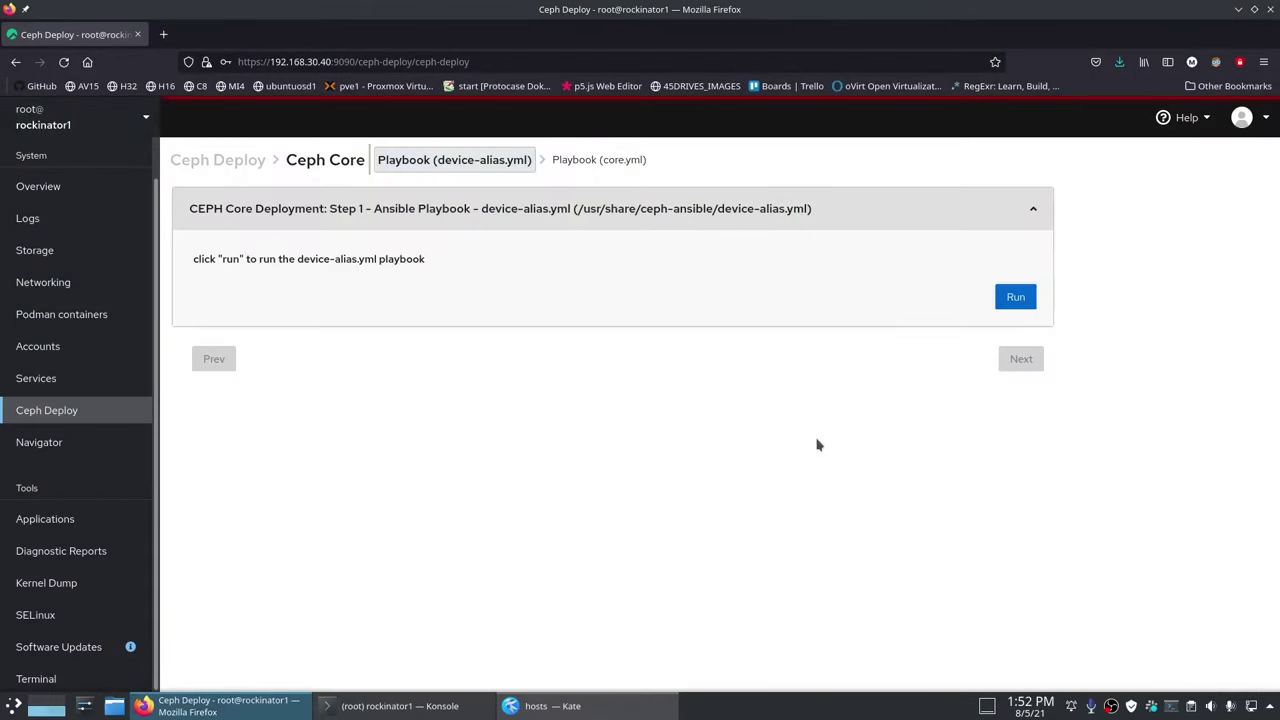
# Step: Run device-alias.yml on the three rockinators, review its recap, then proceed to core.yml
pyautogui.click(1015, 298)
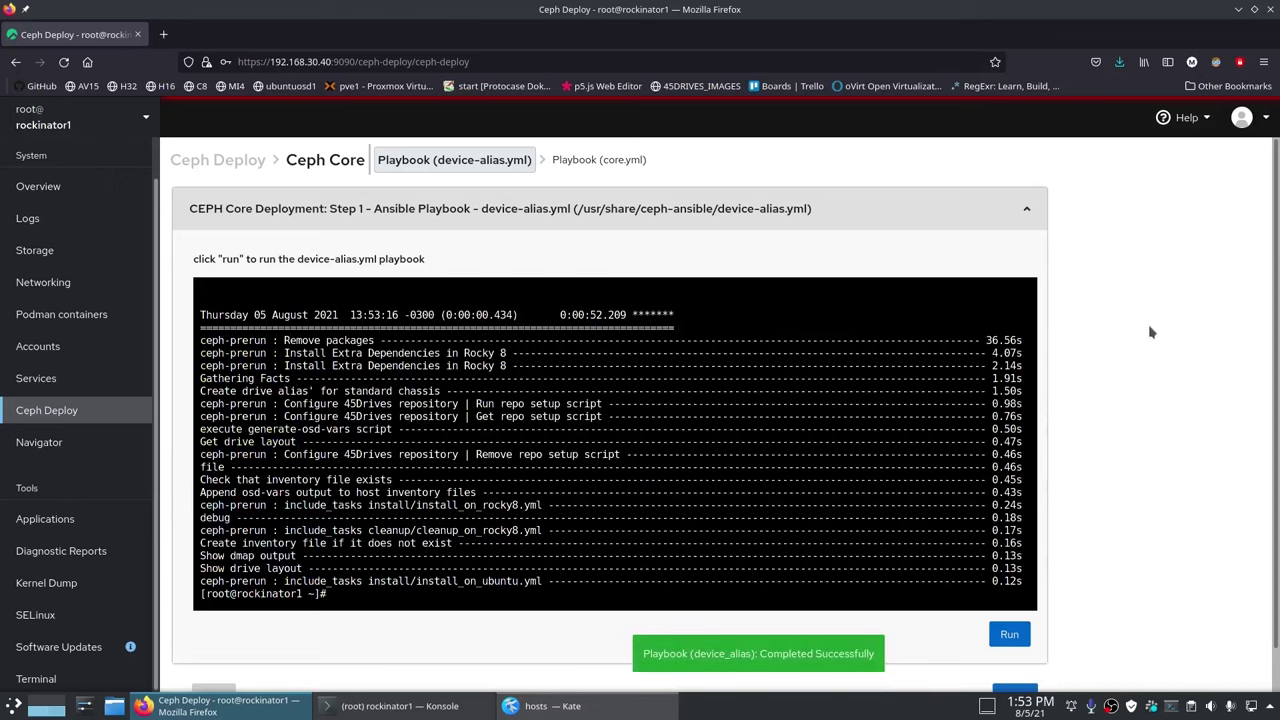
pyautogui.scroll(5, 497, 454)
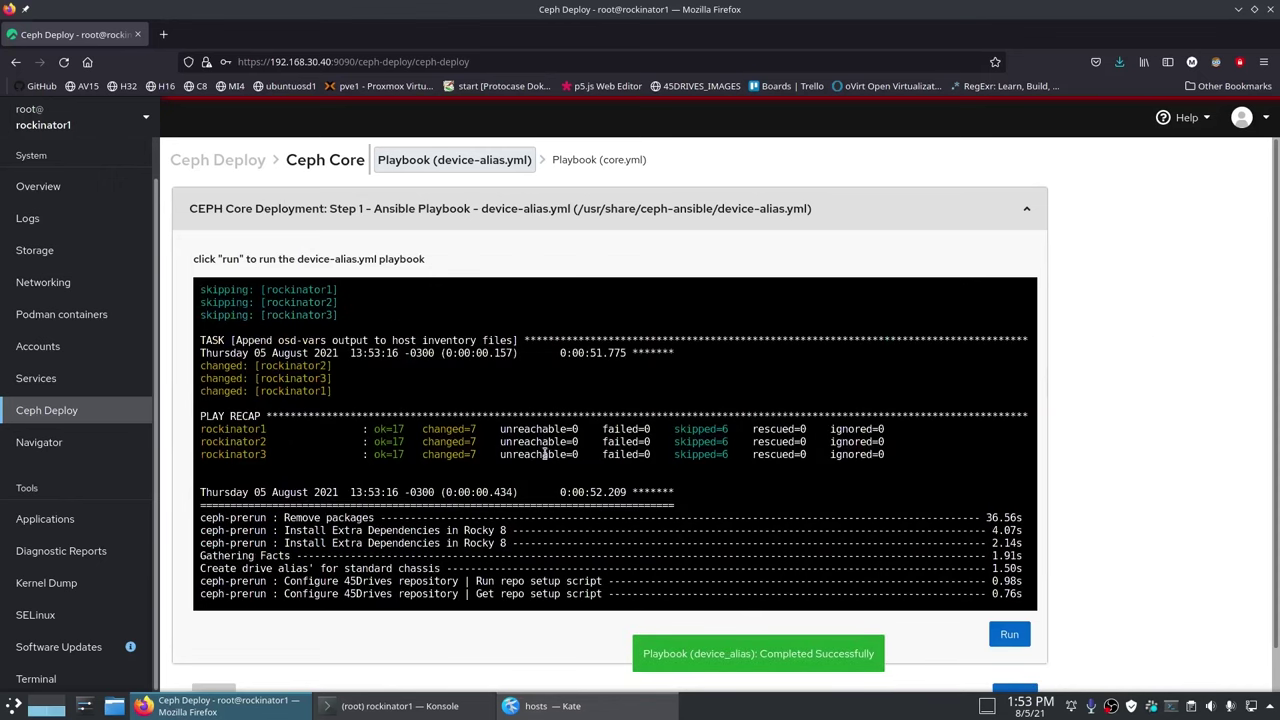
pyautogui.scroll(-6, 545, 454)
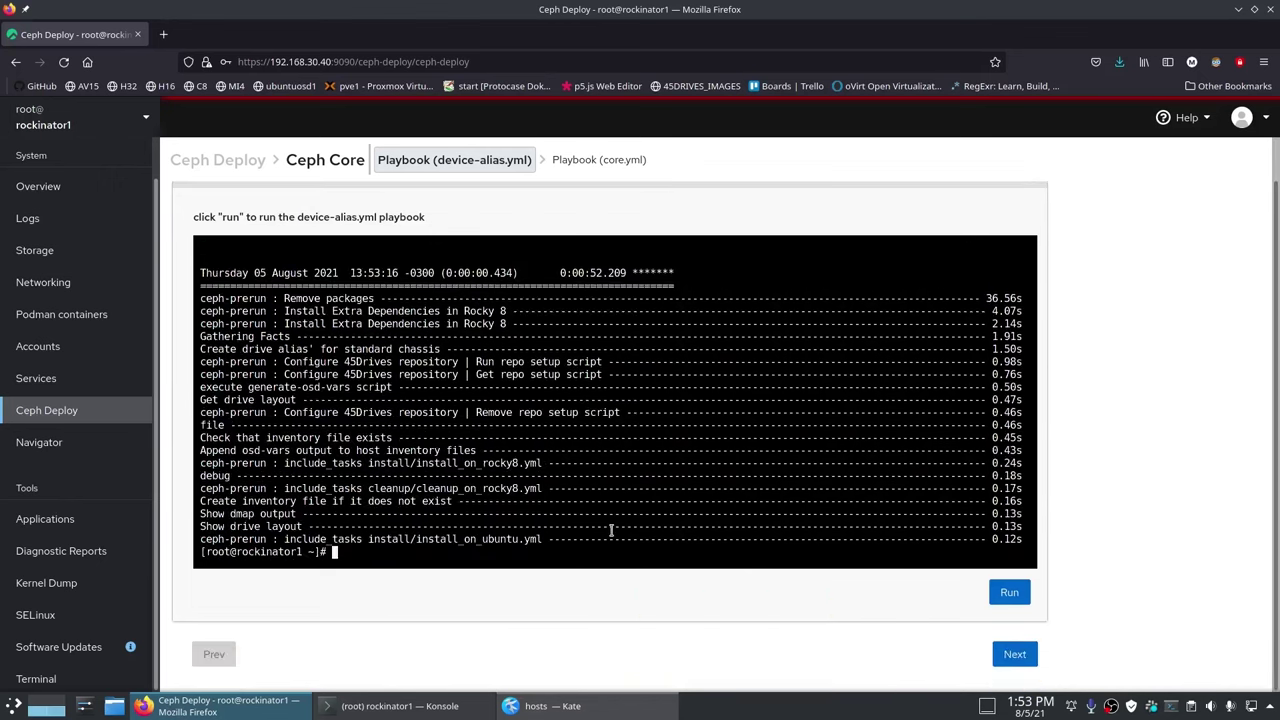
pyautogui.click(1025, 655)
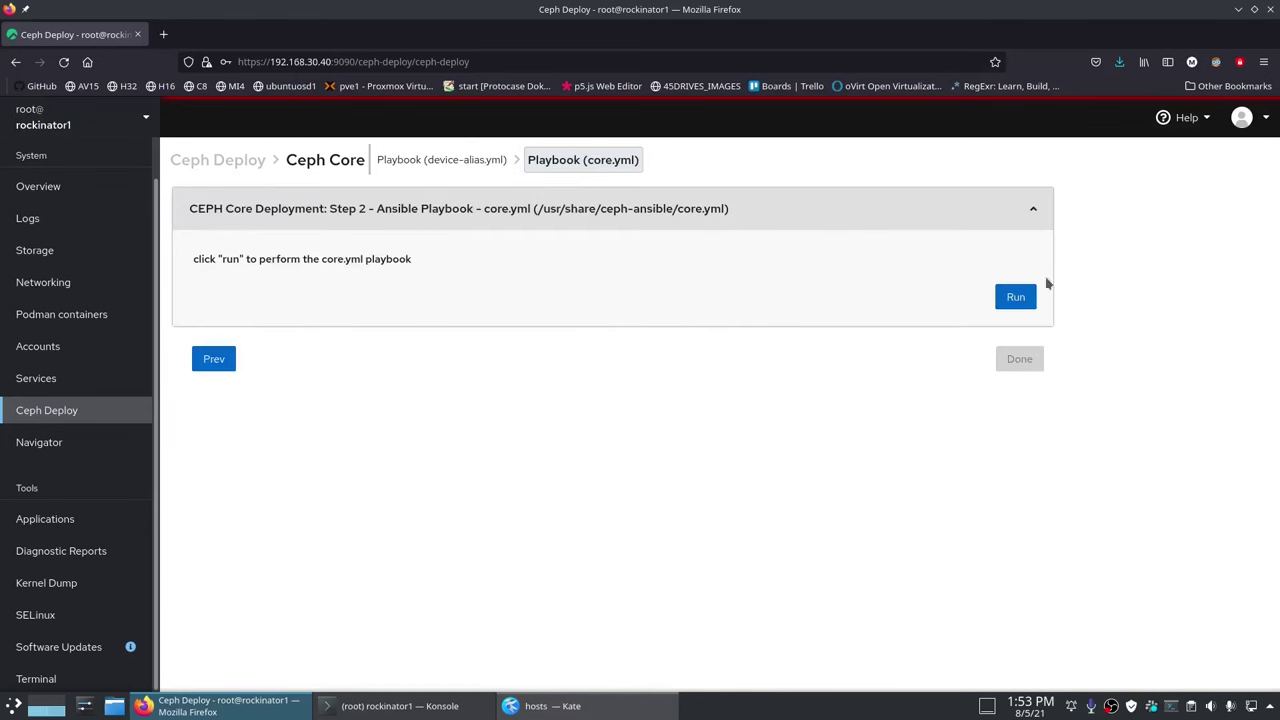
# Step: Run core.yml, confirm zero failures in the PLAY RECAP, and finish Ceph Core
pyautogui.click(1015, 297)
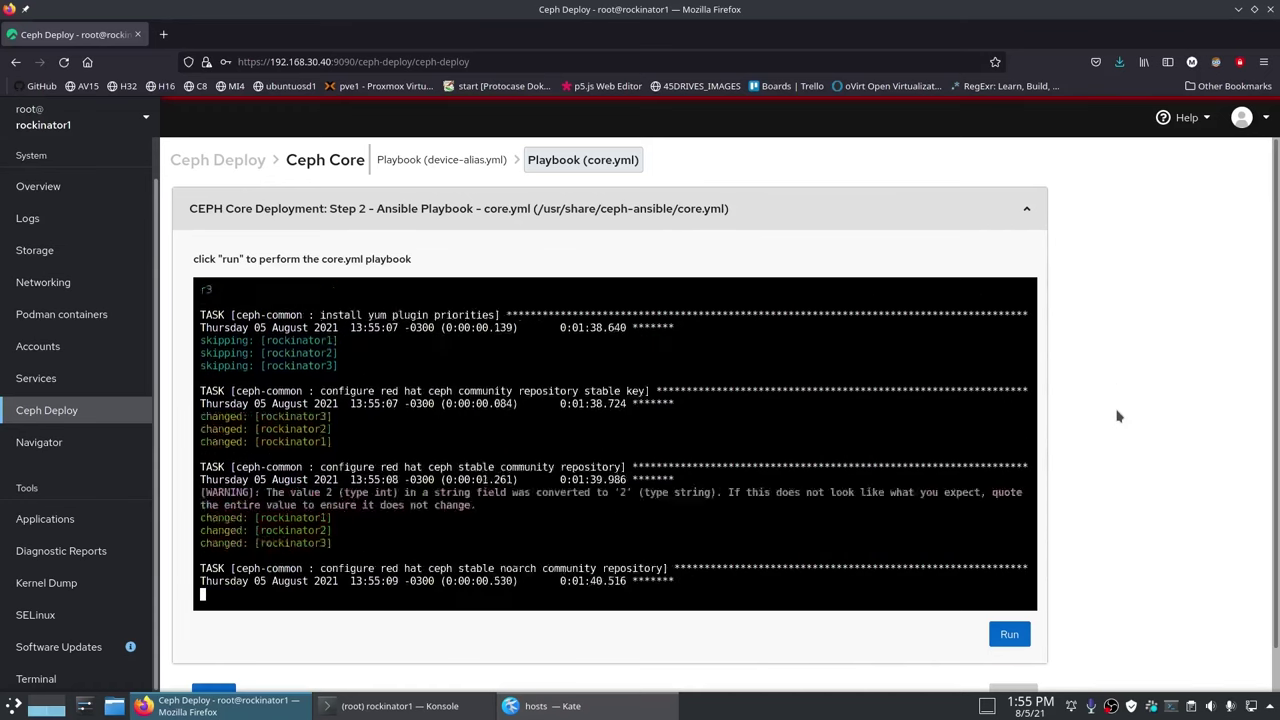
pyautogui.scroll(-1, 1100, 392)
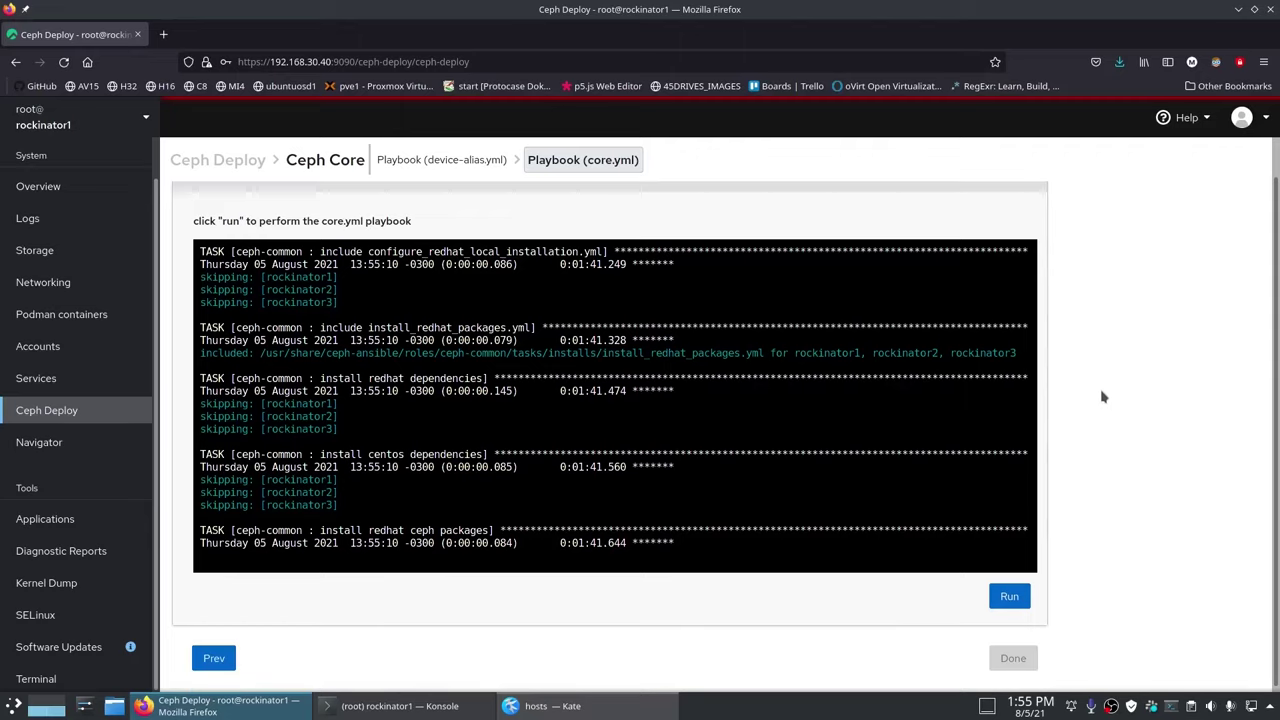
pyautogui.scroll(1, 1123, 460)
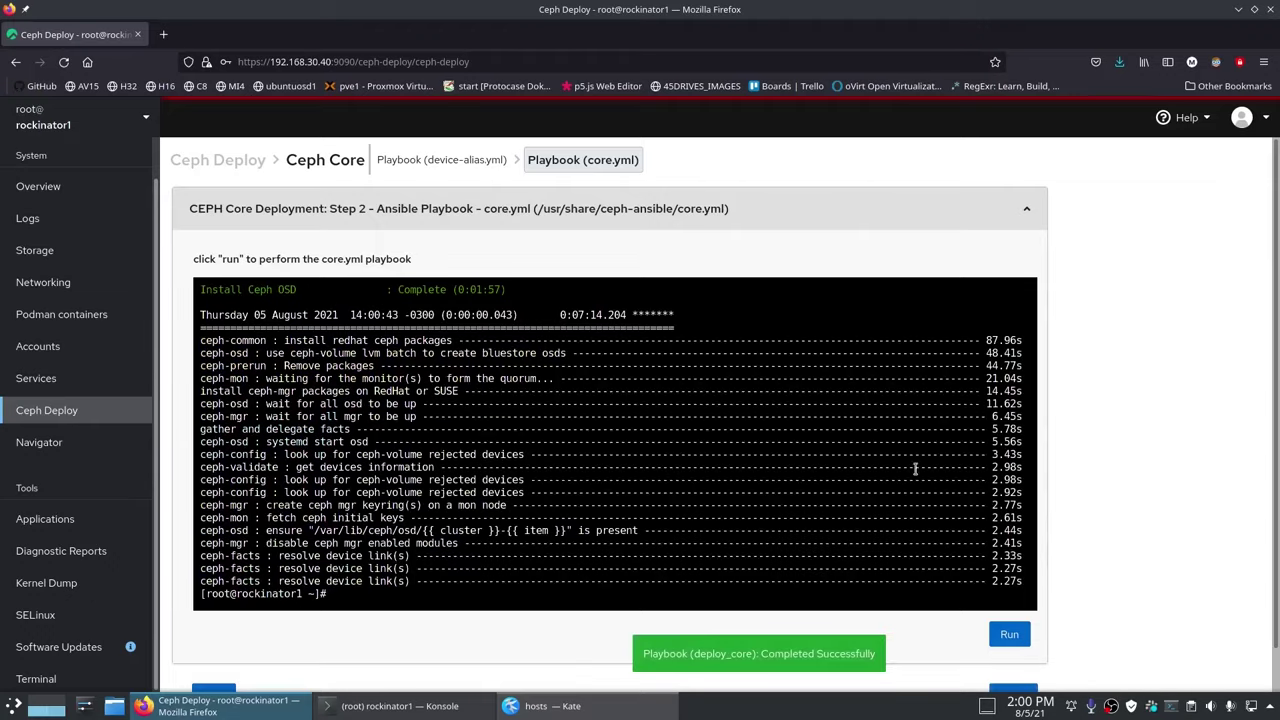
pyautogui.scroll(5, 766, 490)
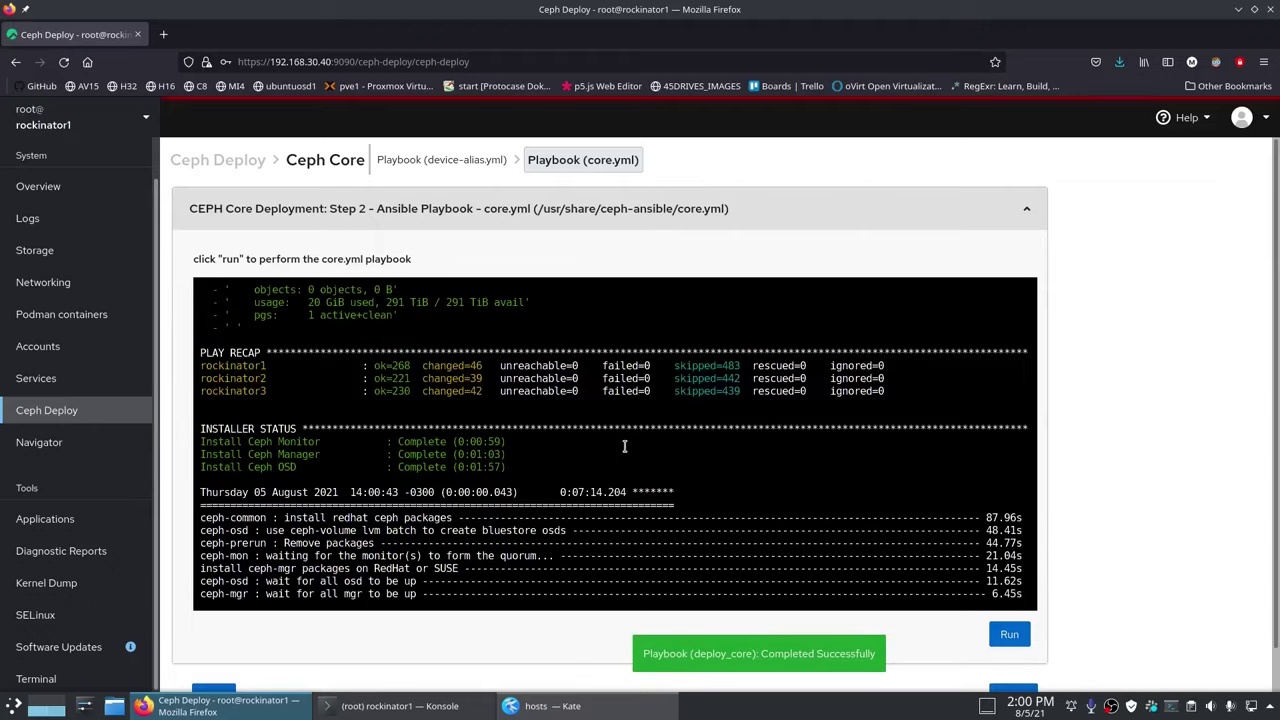
pyautogui.moveTo(377, 368); pyautogui.dragTo(893, 392)
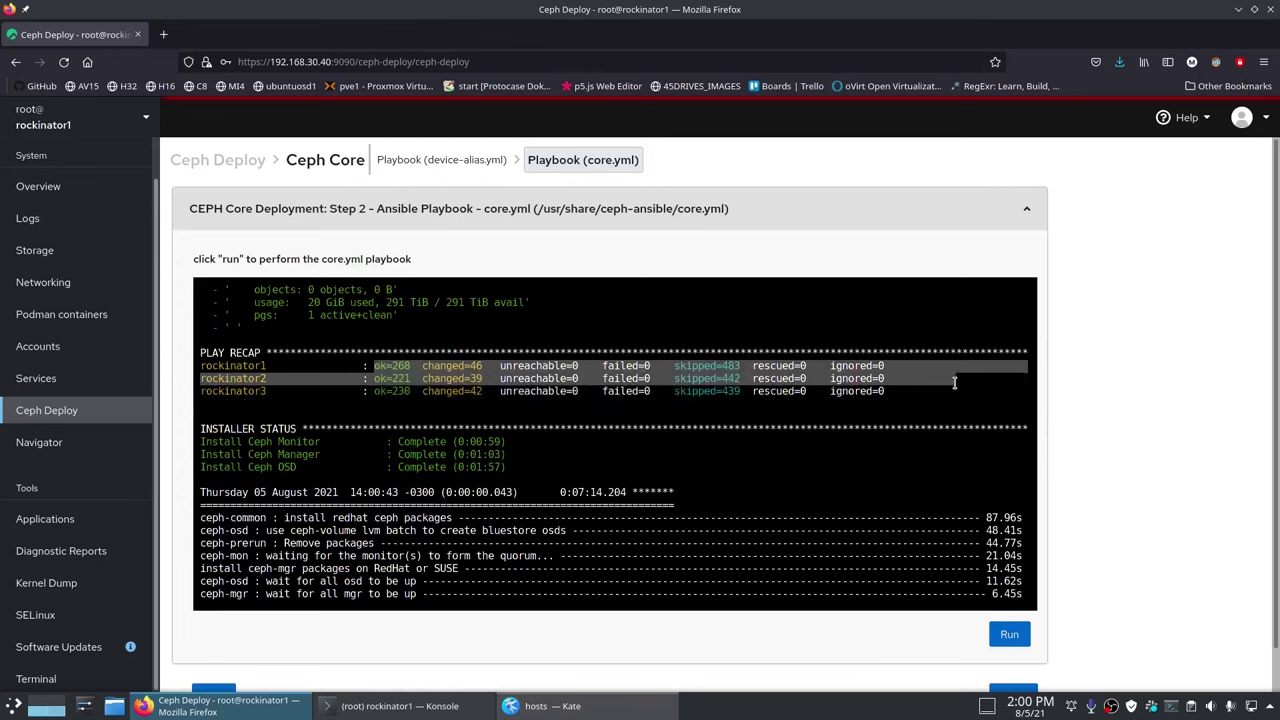
pyautogui.click(893, 392)
pyautogui.scroll(-6, 395, 441)
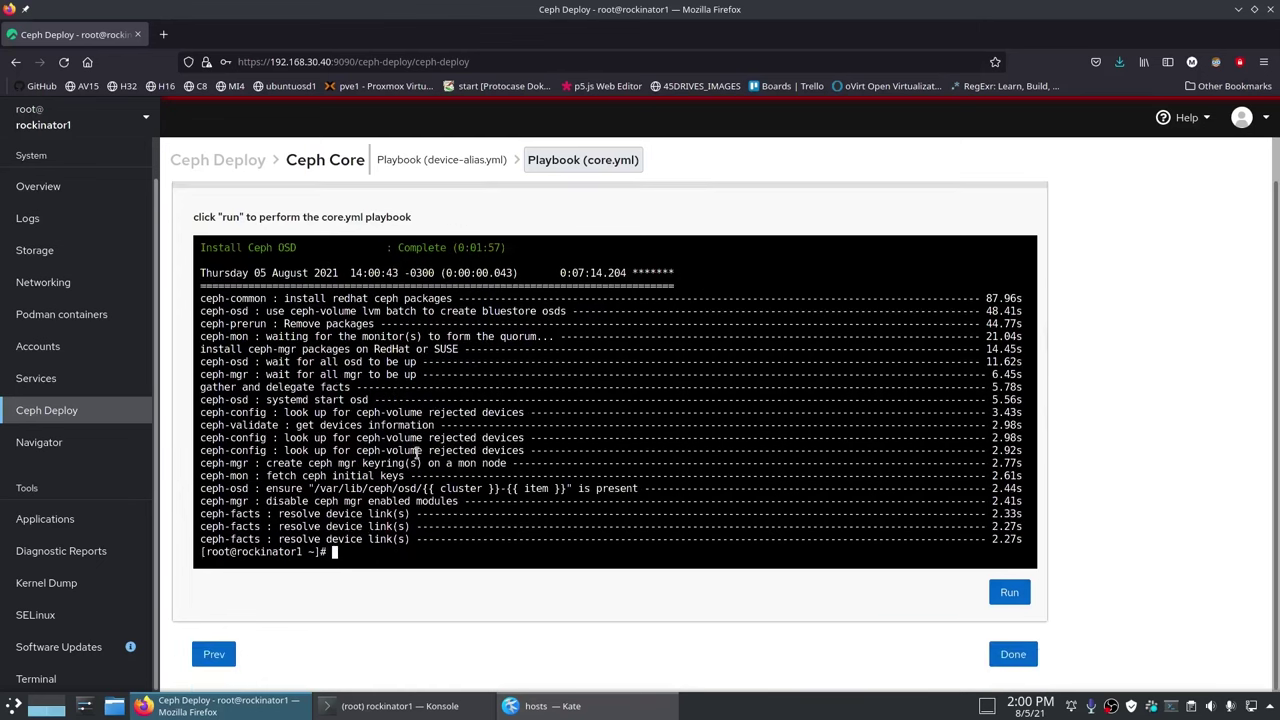
pyautogui.click(1013, 656)
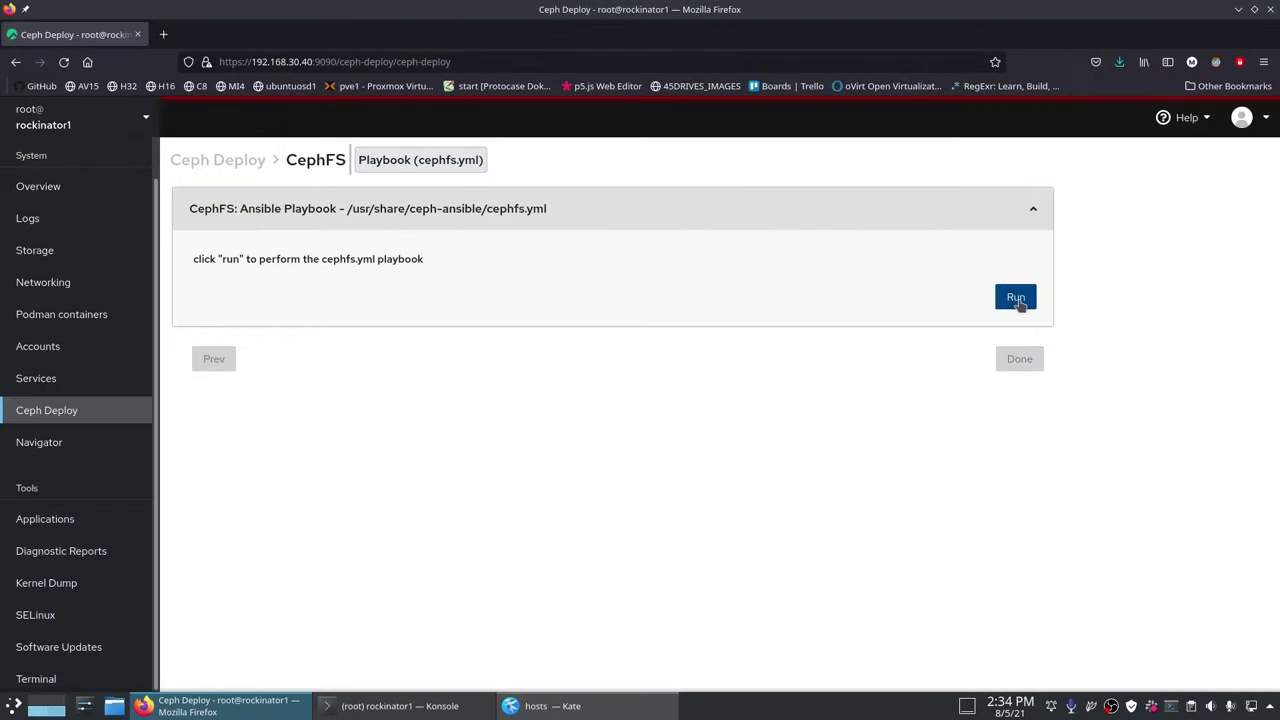
# Step: Run cephfs.yml, check its PLAY RECAP after success, and finish the CephFS stage
pyautogui.click(1016, 298)
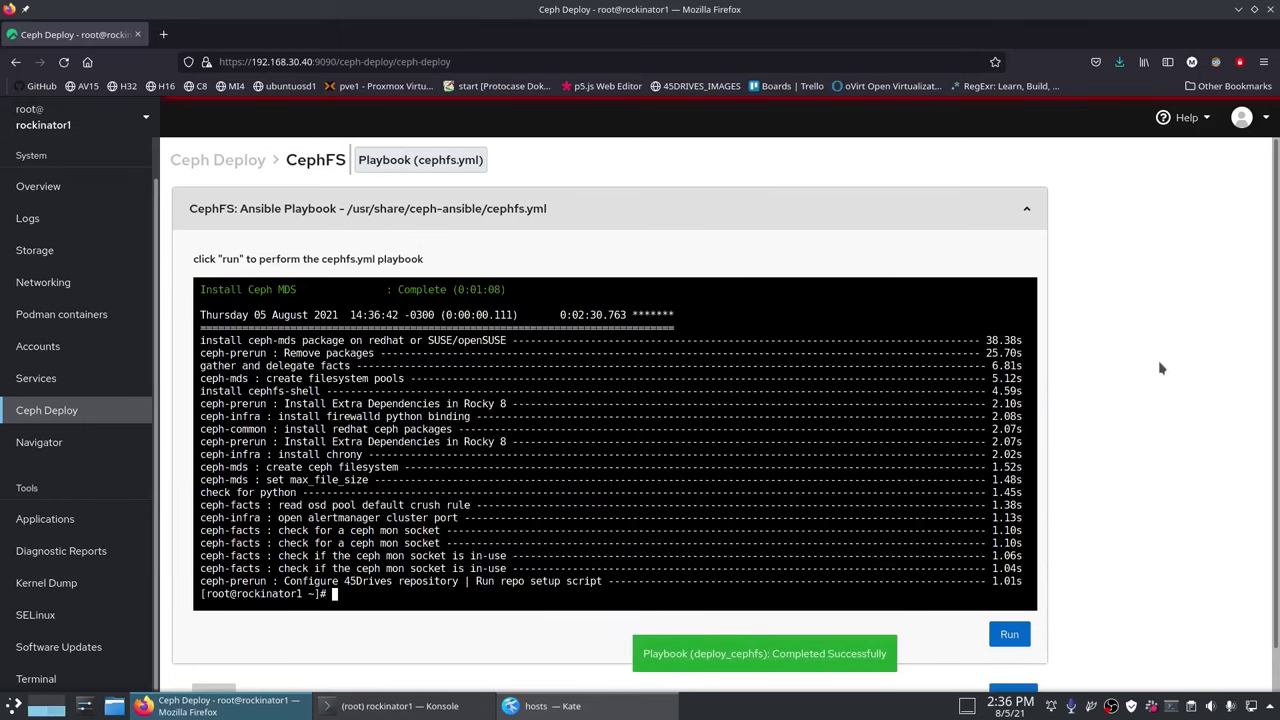
pyautogui.scroll(5, 590, 525)
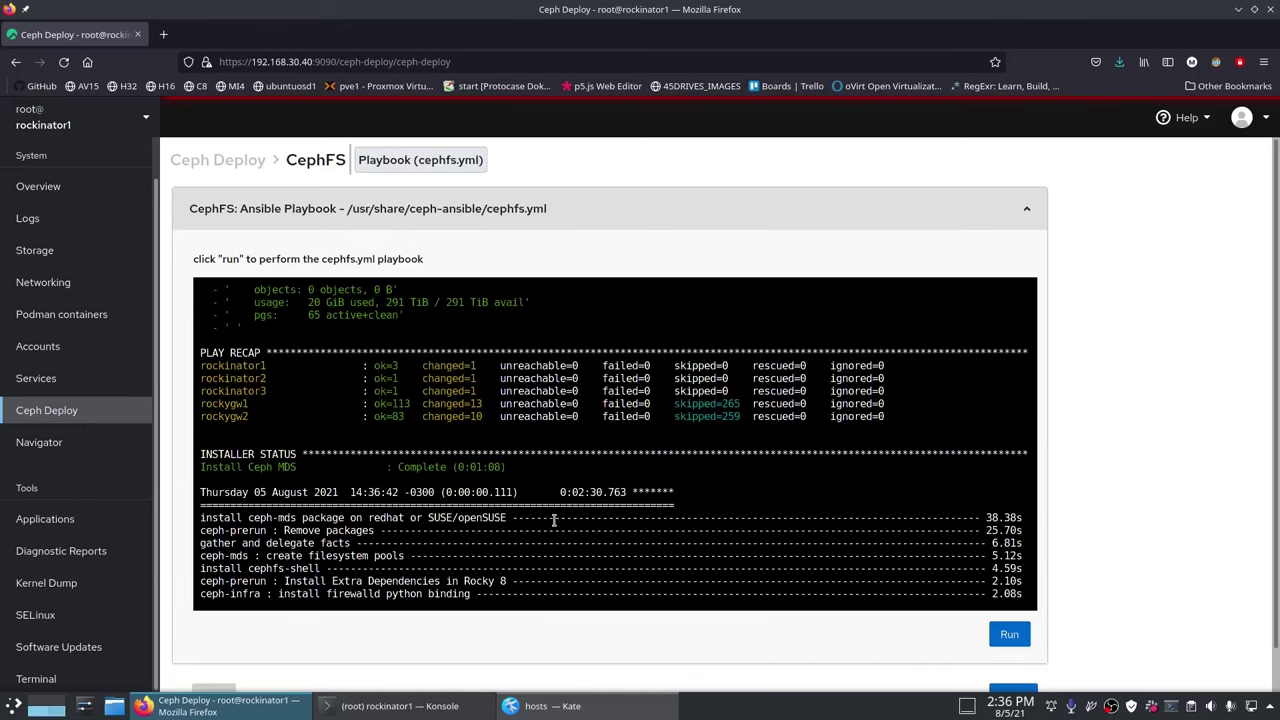
pyautogui.moveTo(374, 358); pyautogui.dragTo(908, 414)
pyautogui.click(908, 414)
pyautogui.scroll(-5, 908, 414)
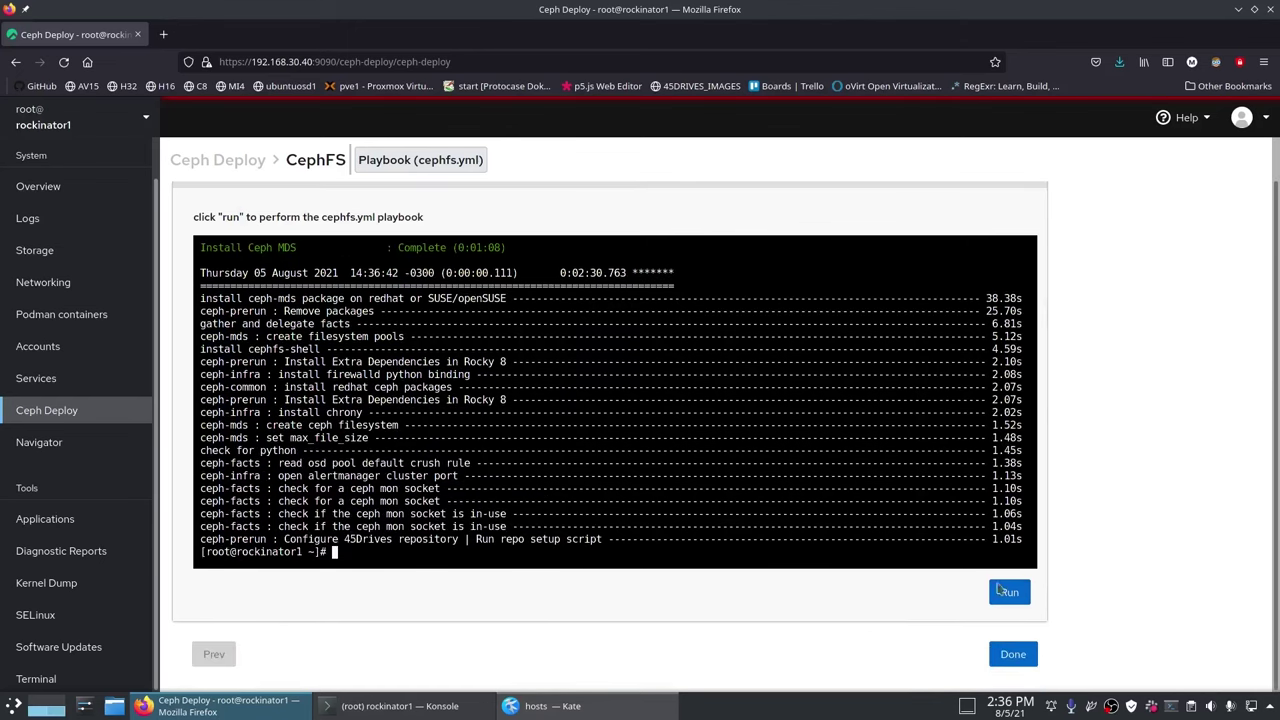
pyautogui.click(1012, 655)
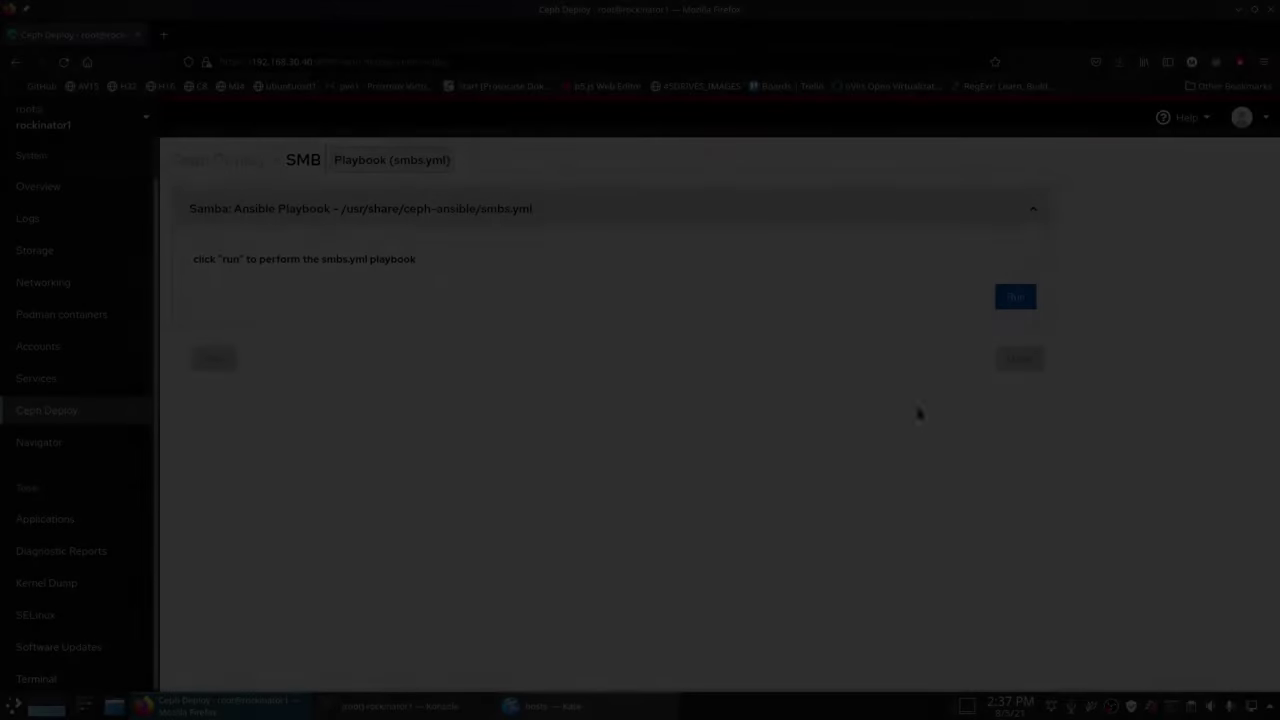
# Step: Run smbs.yml to install Samba on the gateways, check its recap, and finish the SMB stage
pyautogui.click(1015, 296)
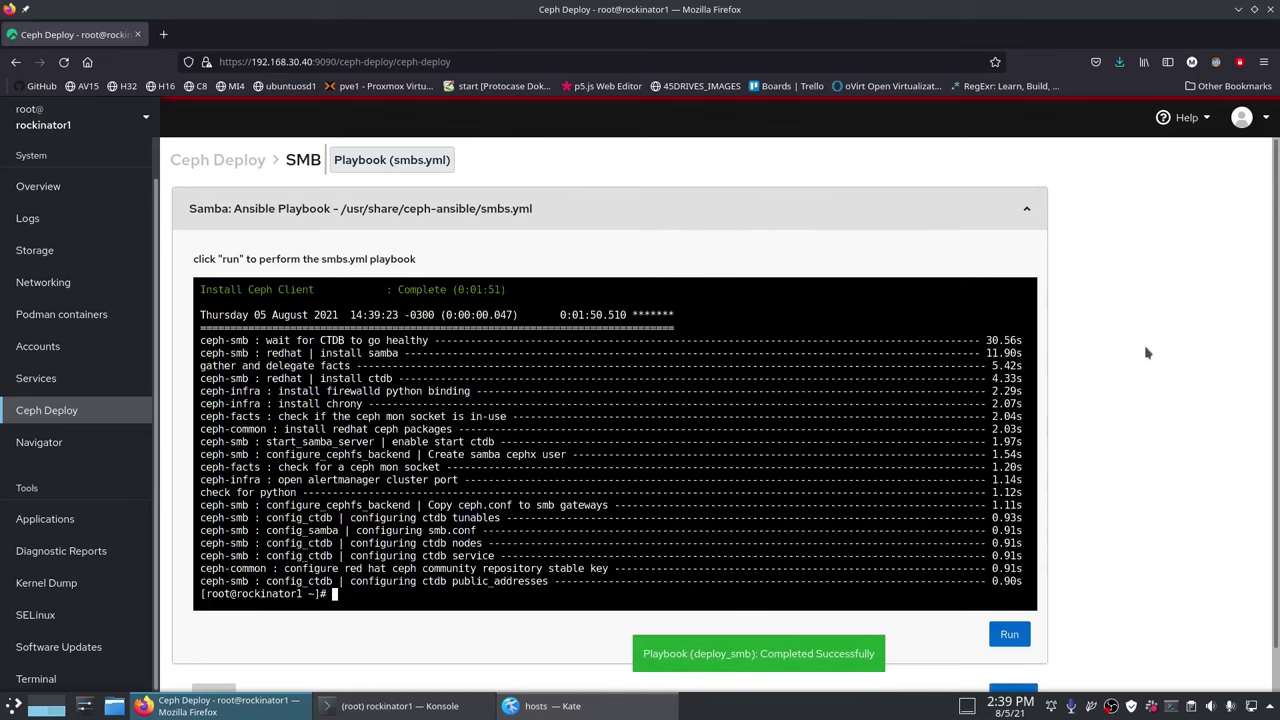
pyautogui.scroll(2, 895, 459)
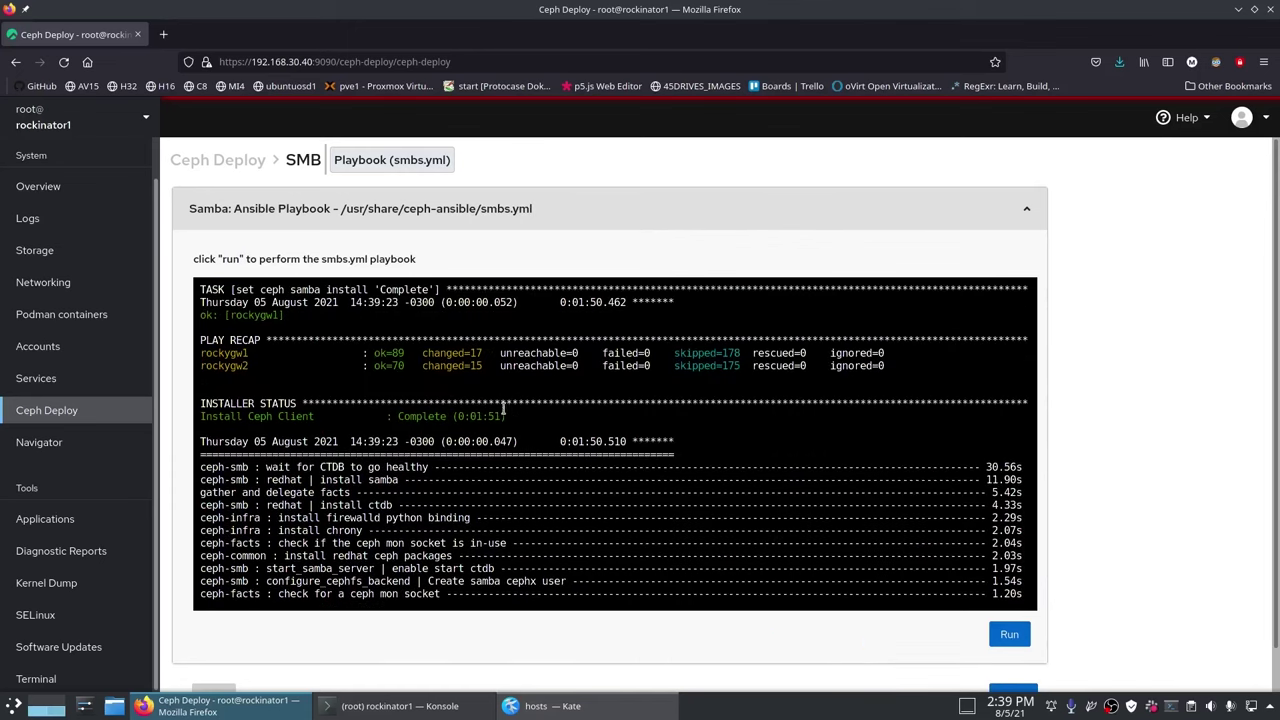
pyautogui.scroll(-5, 505, 437)
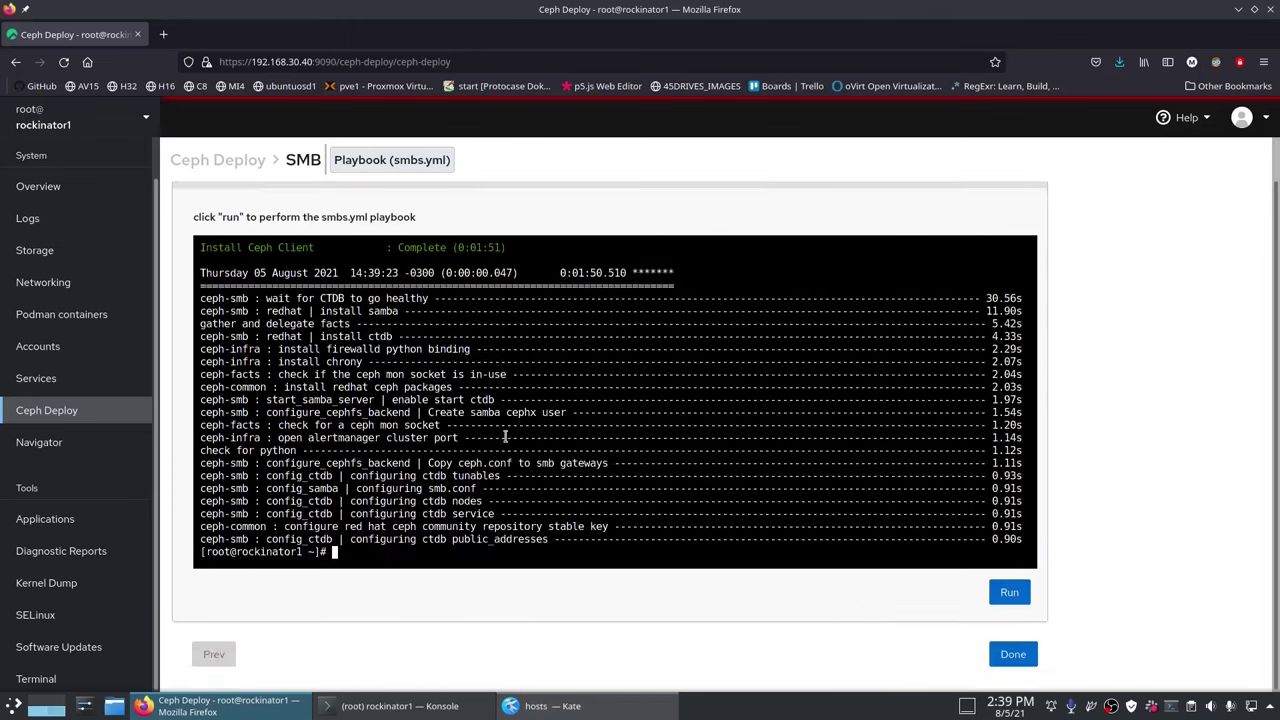
pyautogui.click(1033, 652)
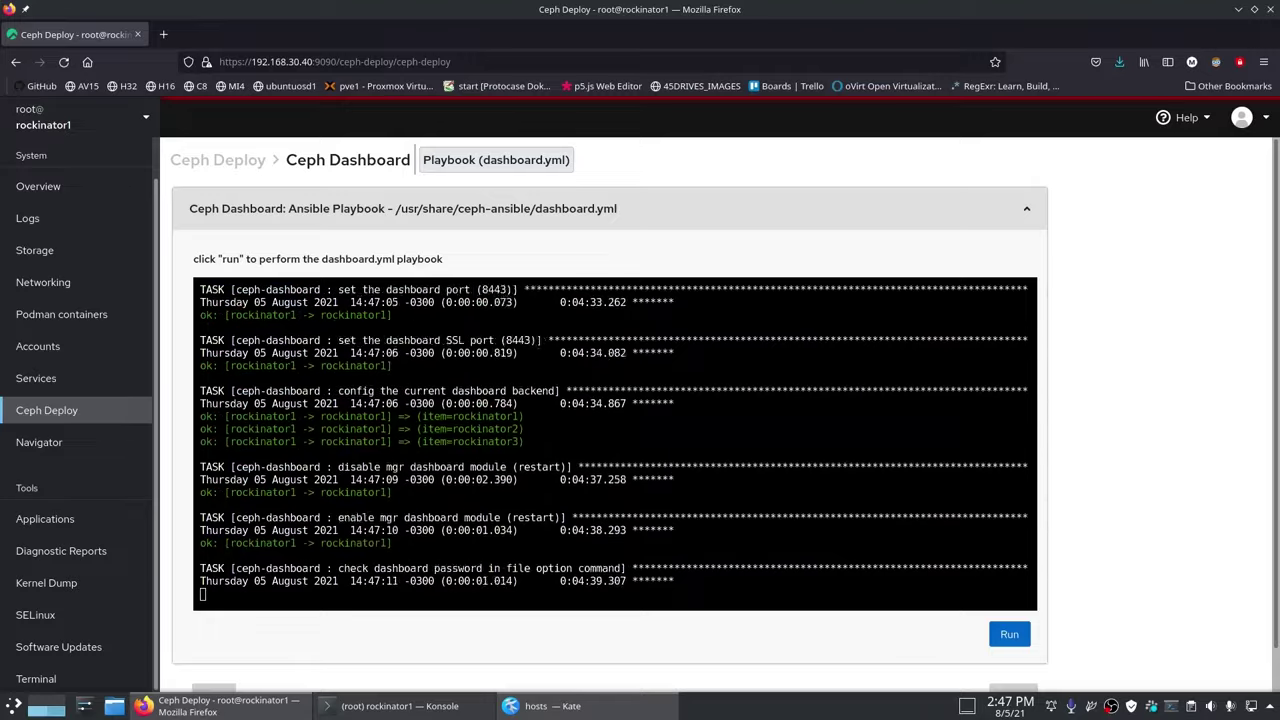
# Step: Copy the dashboard admin login details from the dashboard.yml playbook output
pyautogui.moveTo(866, 412); pyautogui.dragTo(934, 421)
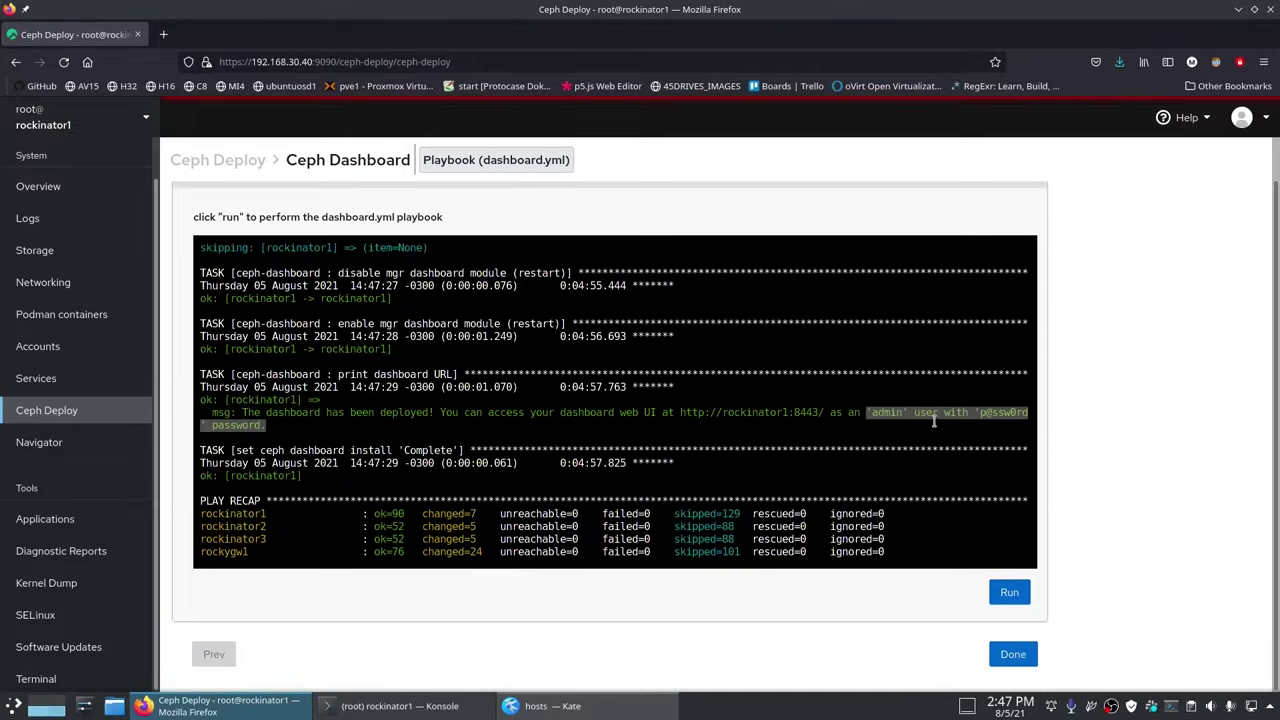
pyautogui.hotkey('ctrl', 'c')
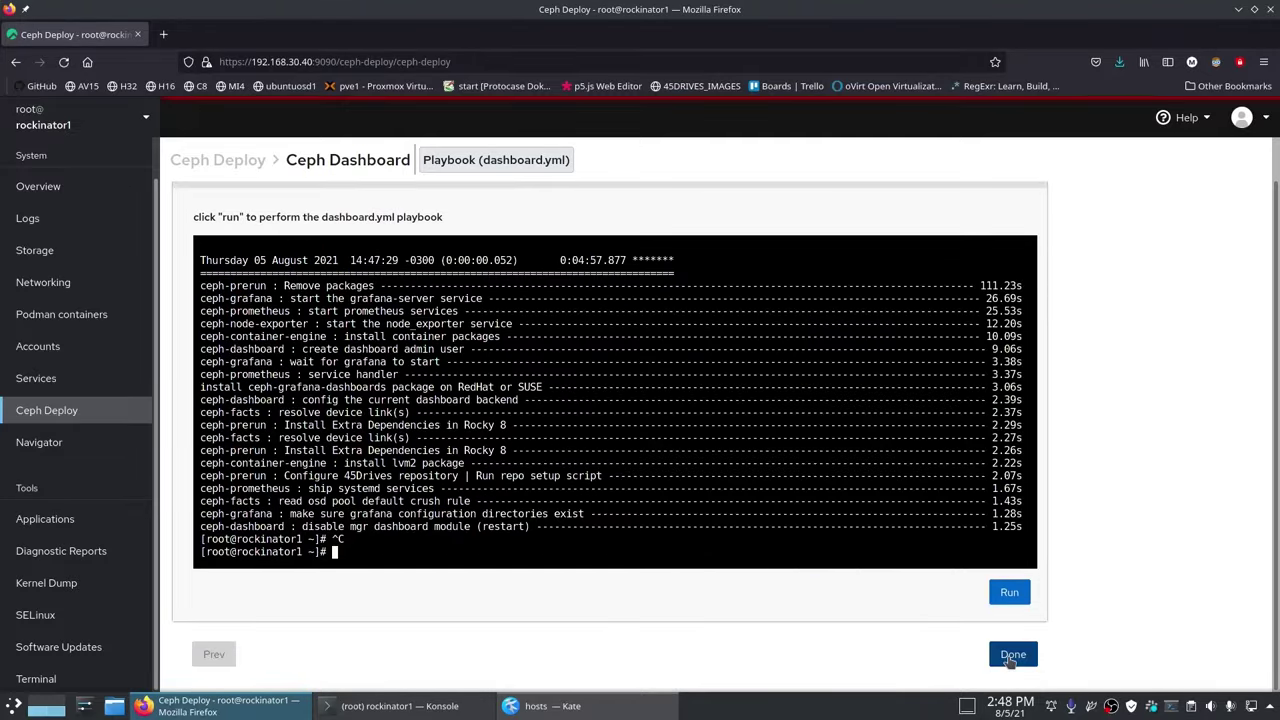
pyautogui.click(1012, 655)
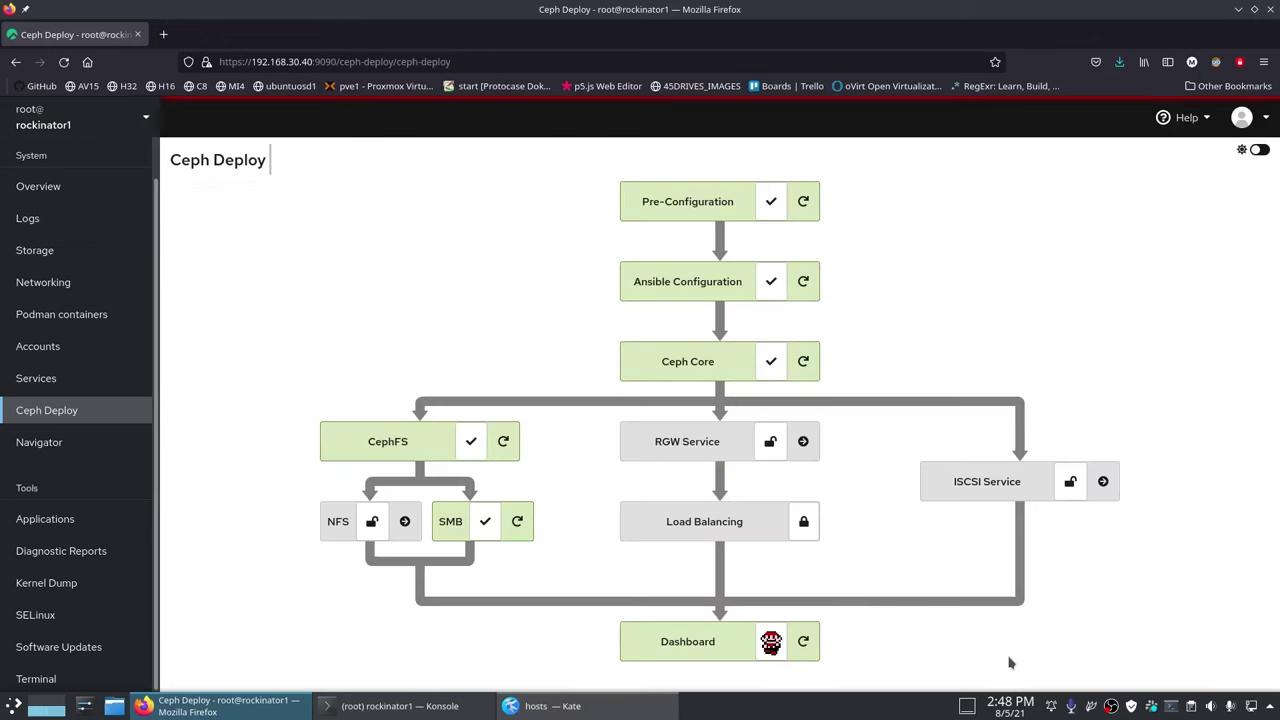